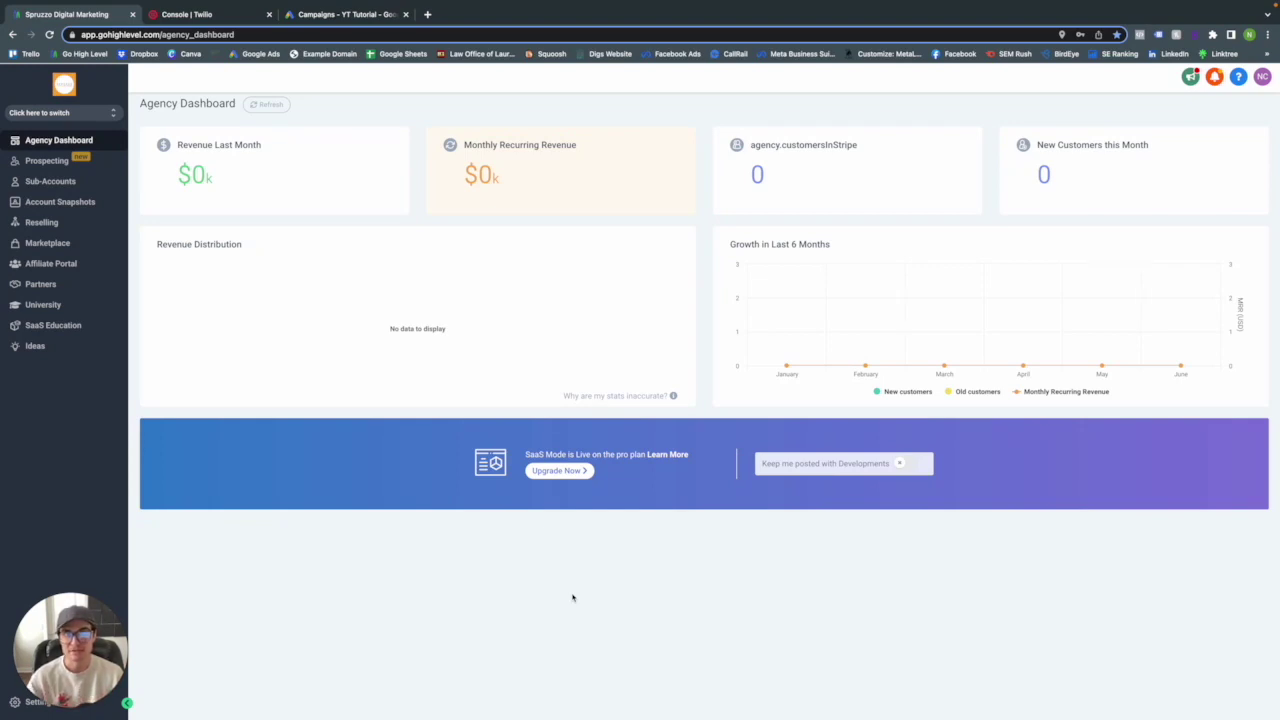
- Move the Twilio console page out into its own separate browser window
mouse_move(1022, 360)
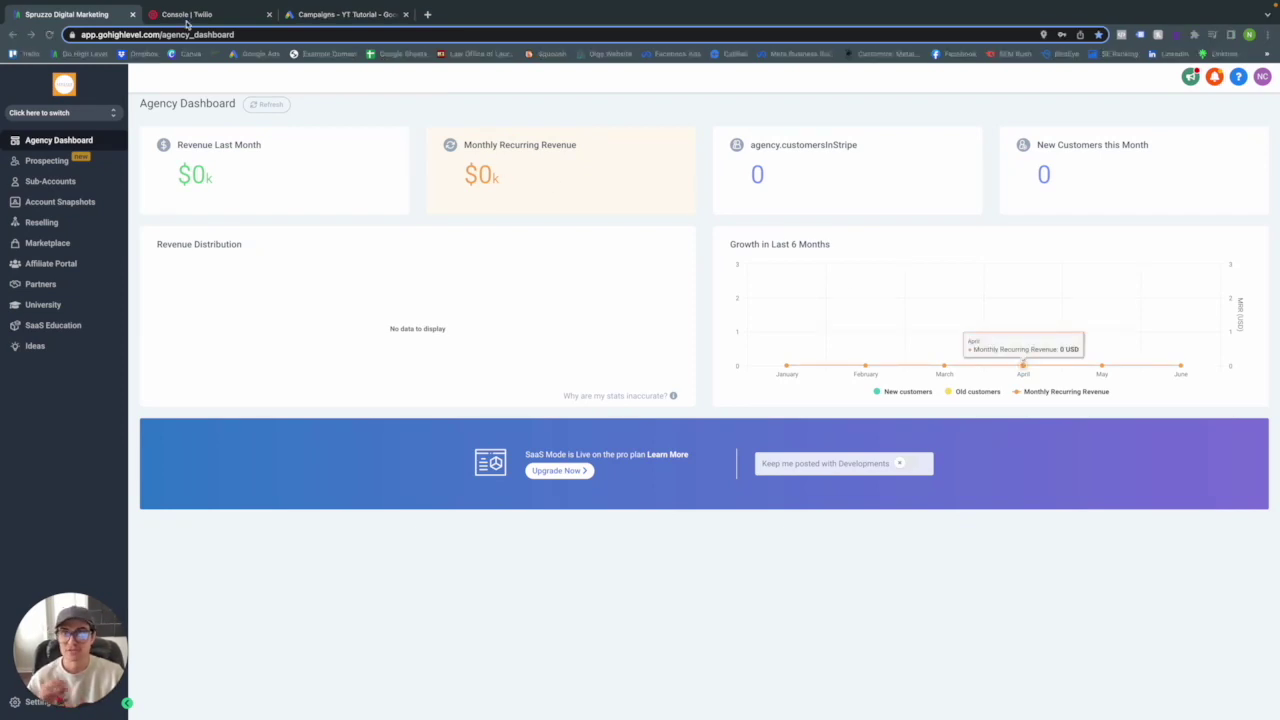
mouse_move(172, 3)
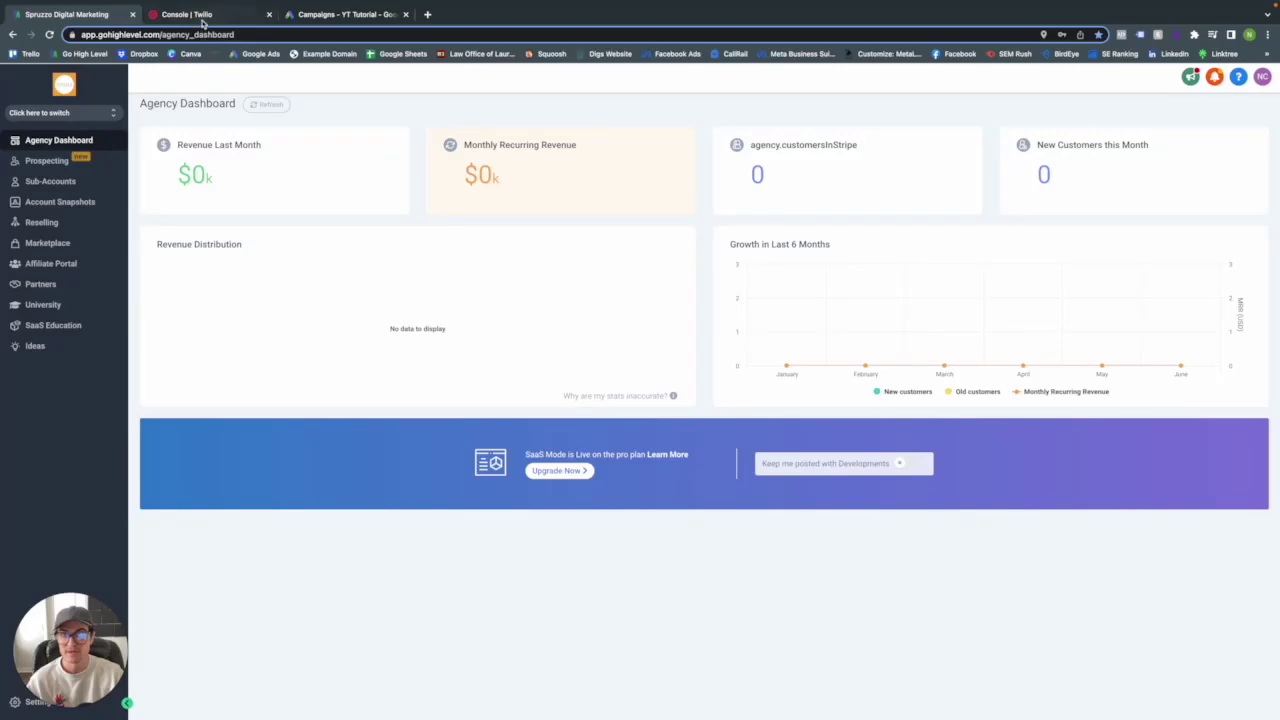
left_click(204, 16)
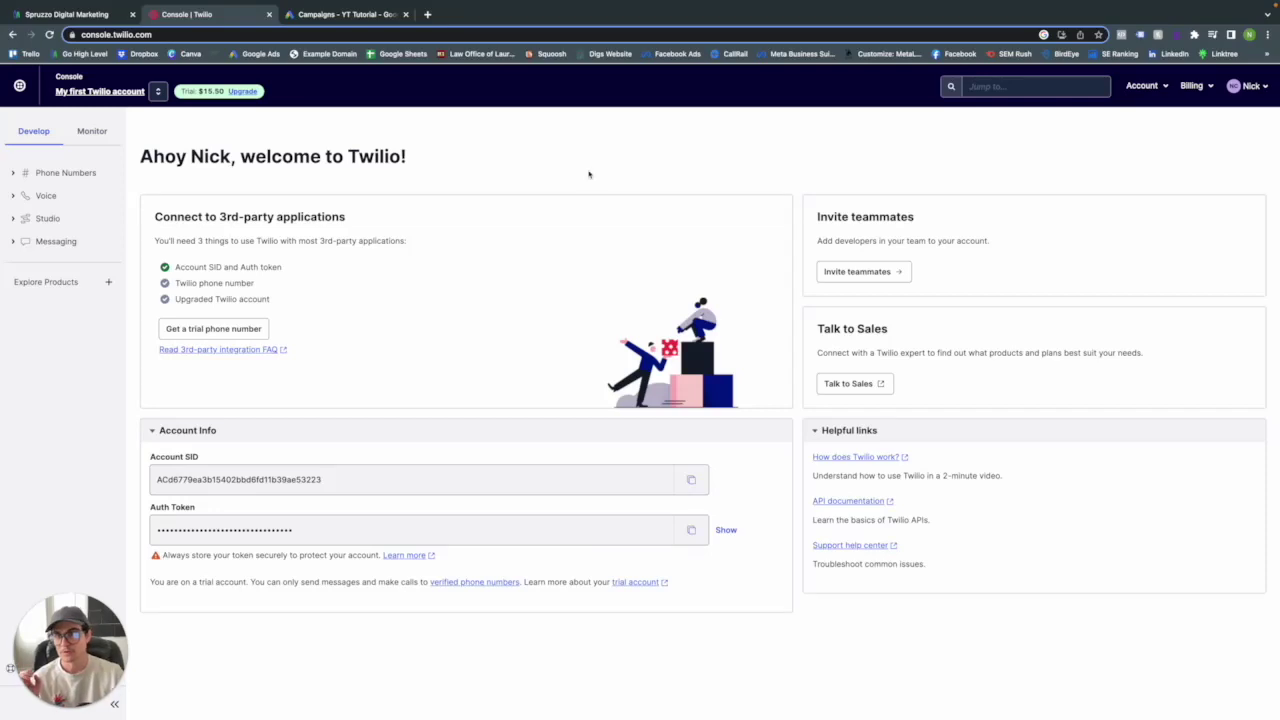
left_click_drag(174, 16, 816, 113)
- Open the Phone Integration page in the HighLevel agency settings
left_click(30, 17)
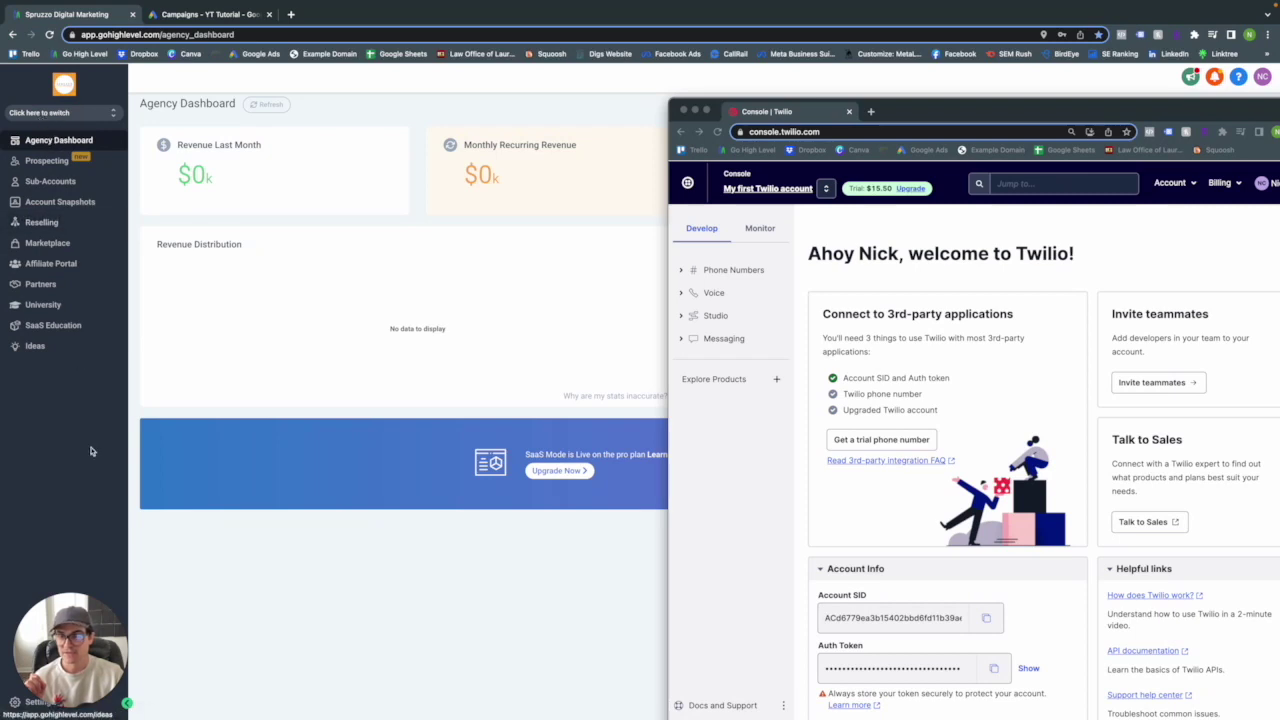
left_click(40, 703)
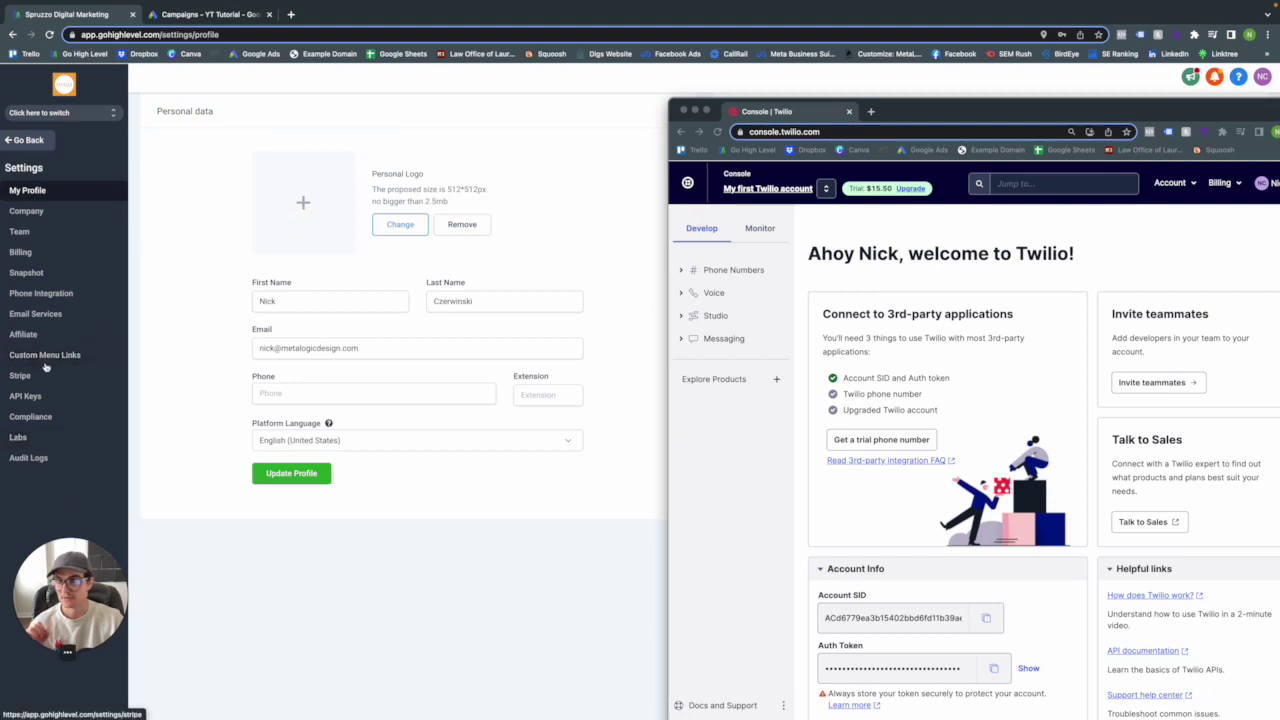
left_click(43, 294)
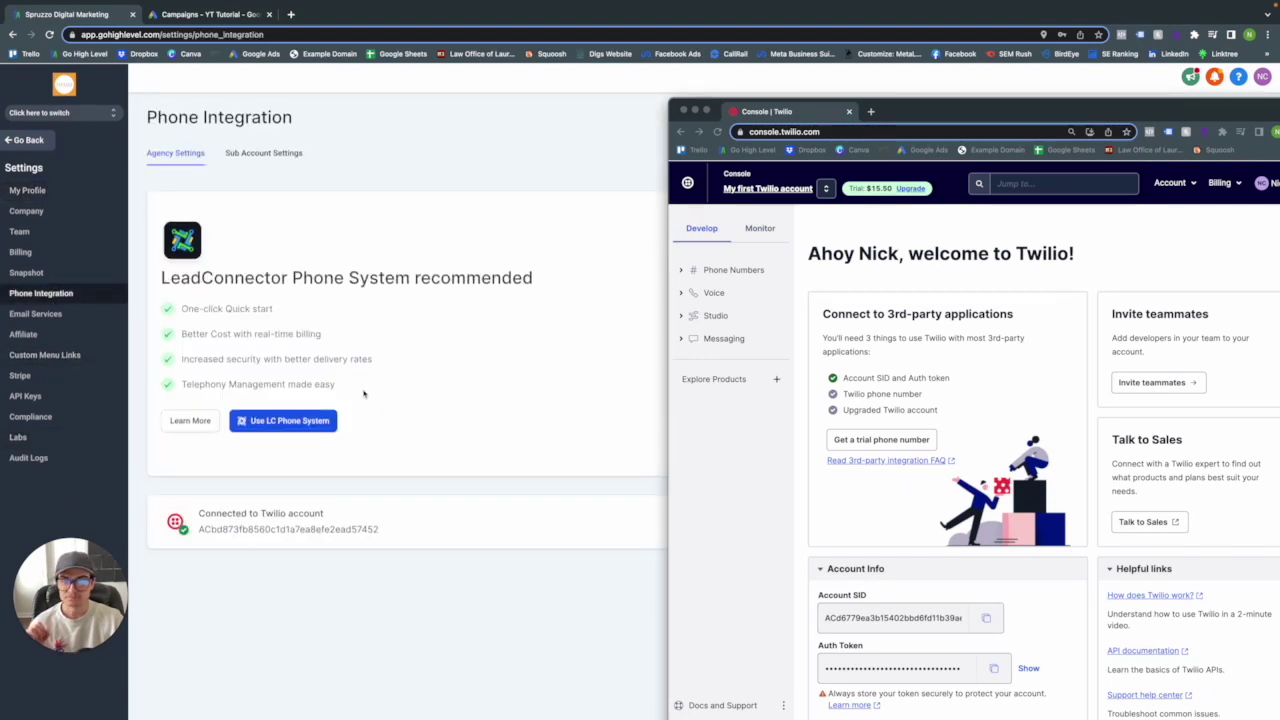
- Shrink the Twilio console window over the Phone Integration page and display its Account SID and Auth Token
left_click_drag(898, 113, 843, 142)
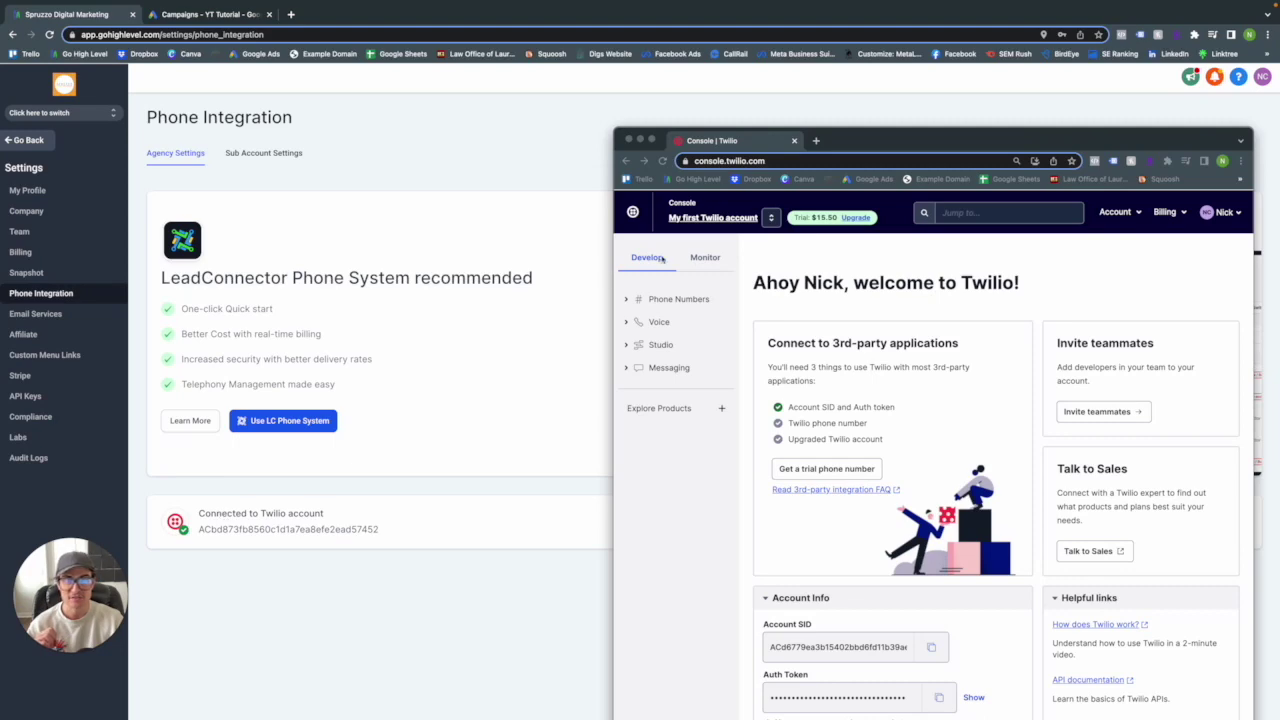
left_click_drag(698, 147, 584, 133)
left_click_drag(500, 116, 423, 414)
left_click_drag(667, 434, 543, 112)
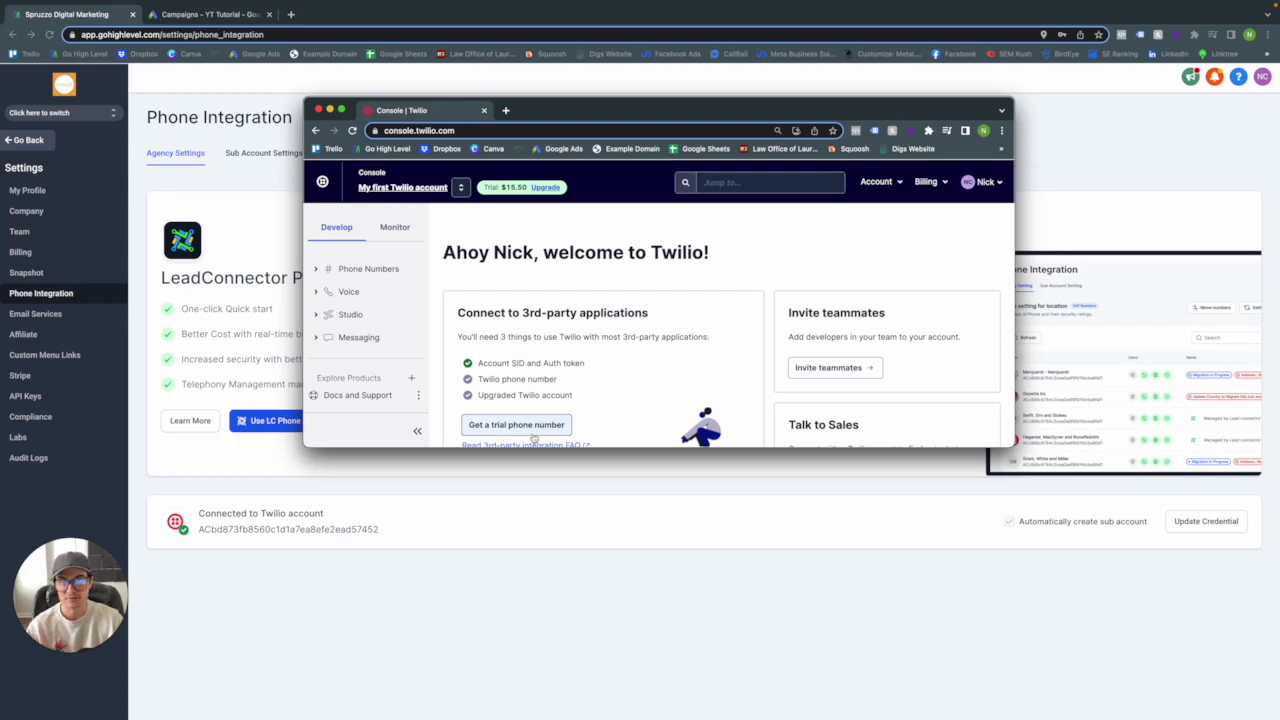
scroll(666, 363, "down", 5)
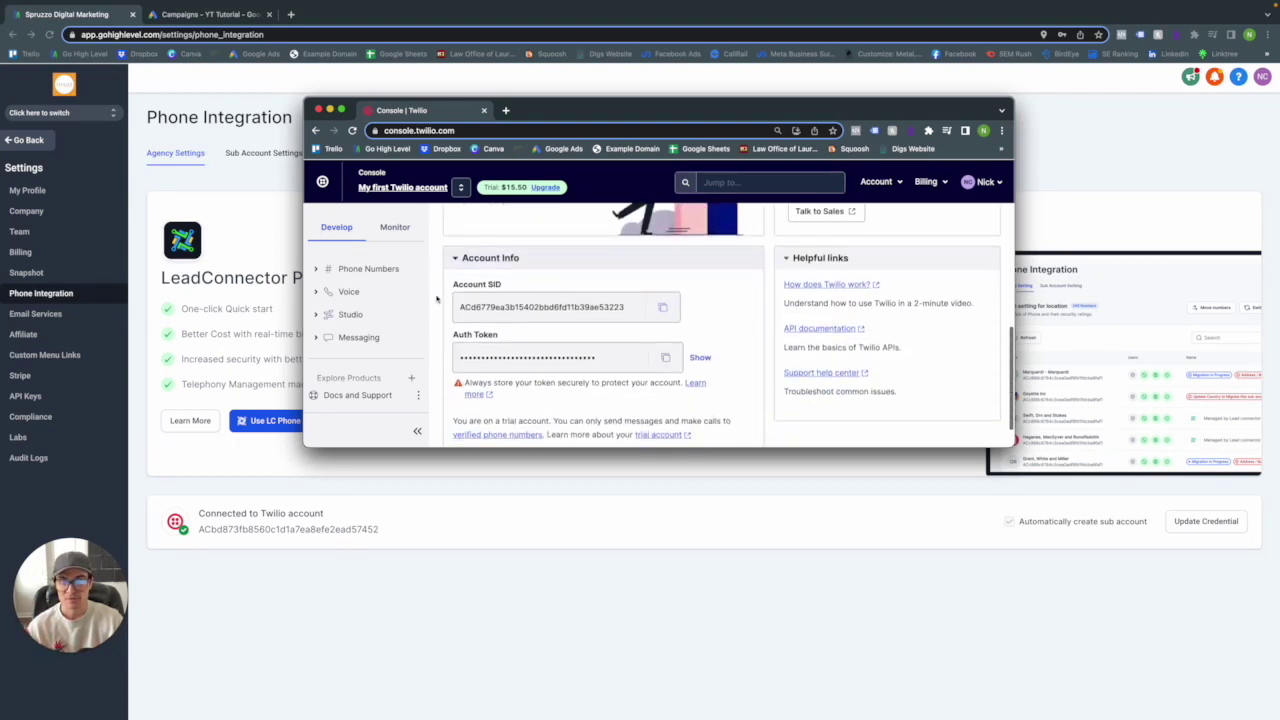
scroll(488, 294, "up", 1)
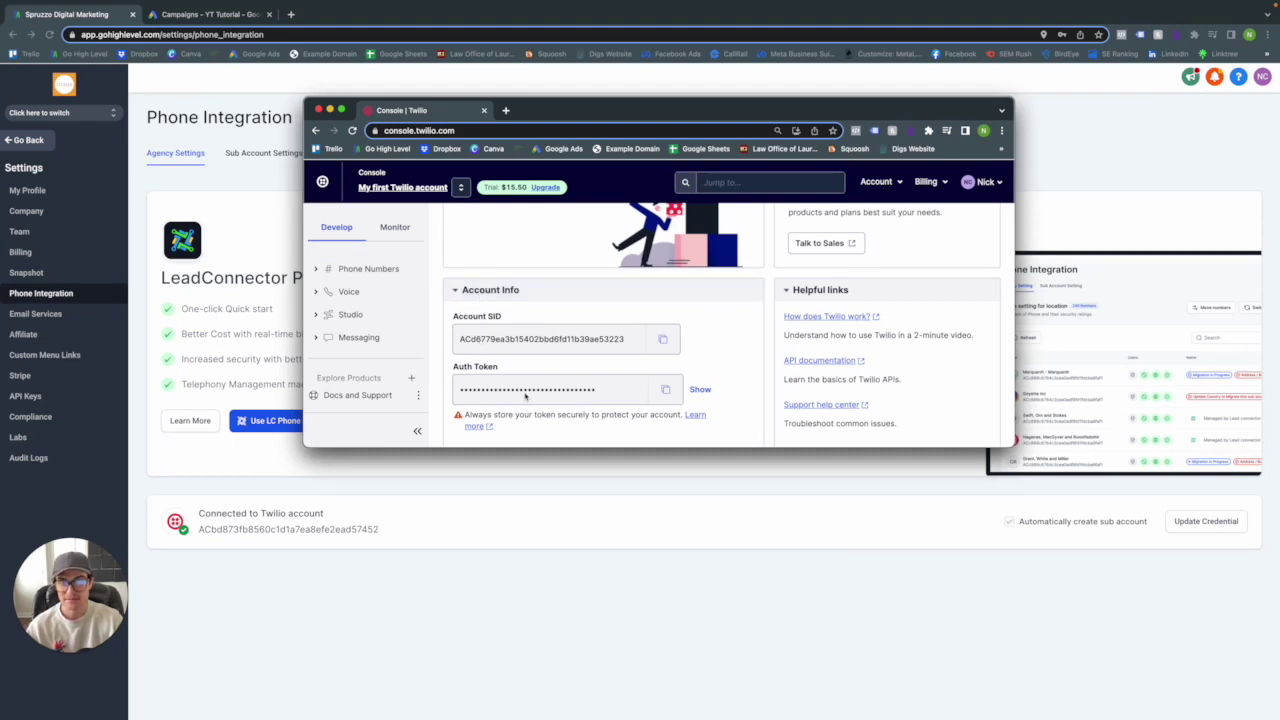
- View the Twilio login form for updating credentials beside the console's account info, and close it without authorizing
left_click(1162, 591)
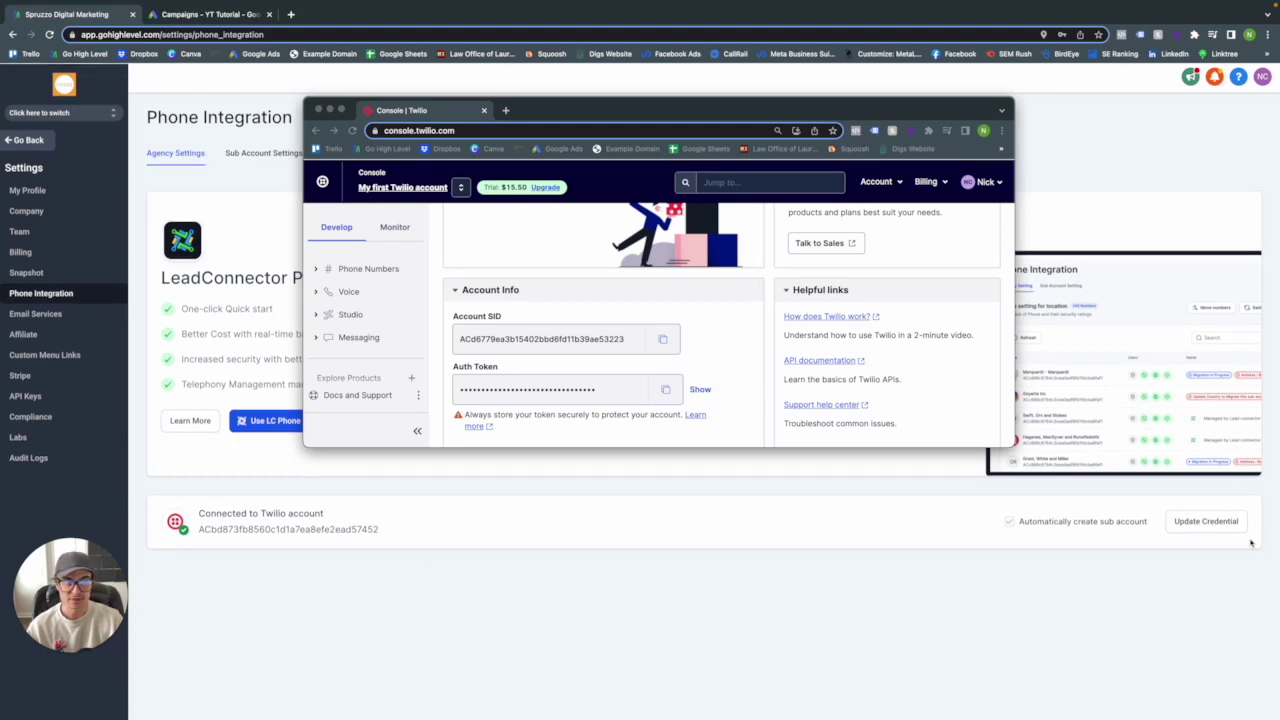
left_click(1224, 526)
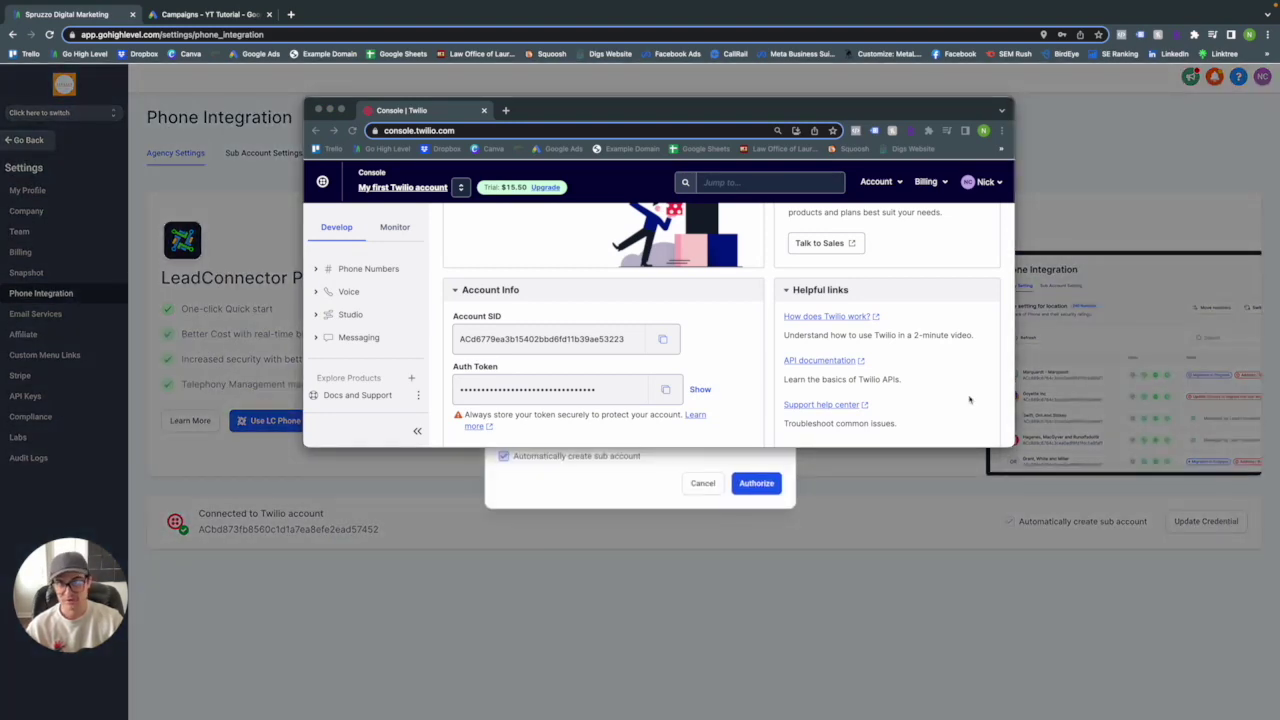
left_click_drag(751, 114, 1182, 89)
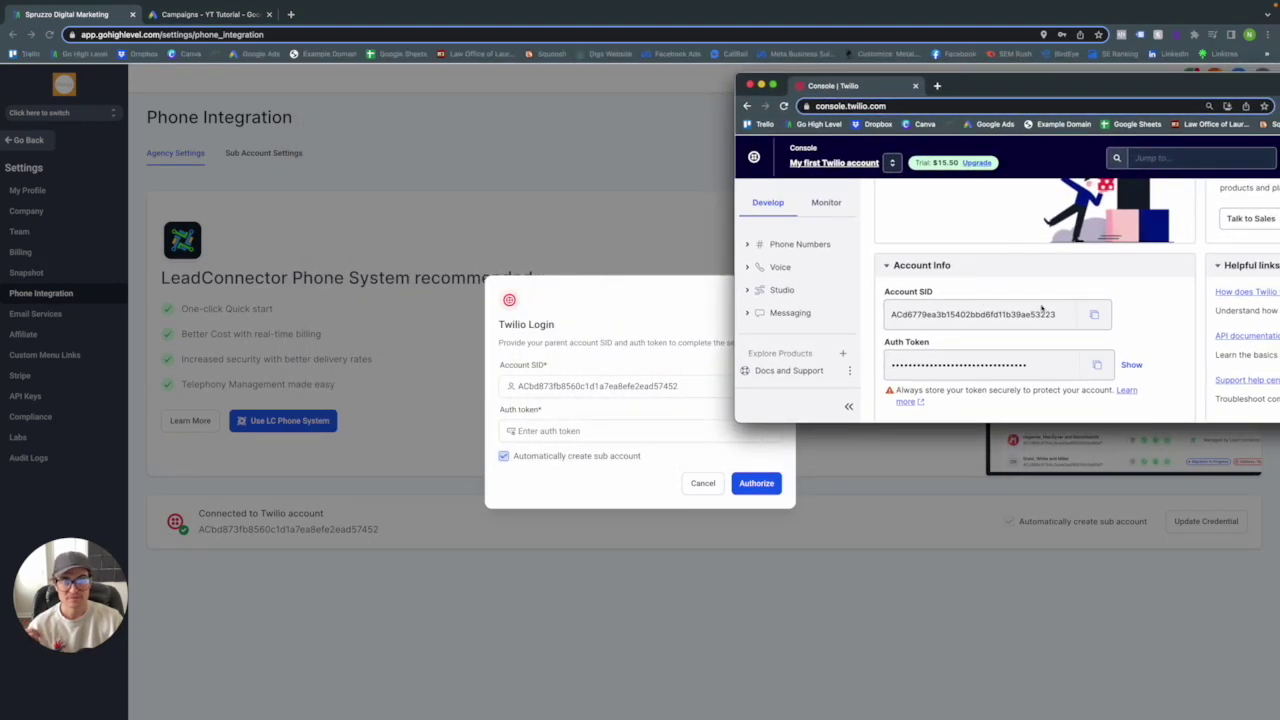
left_click(541, 396)
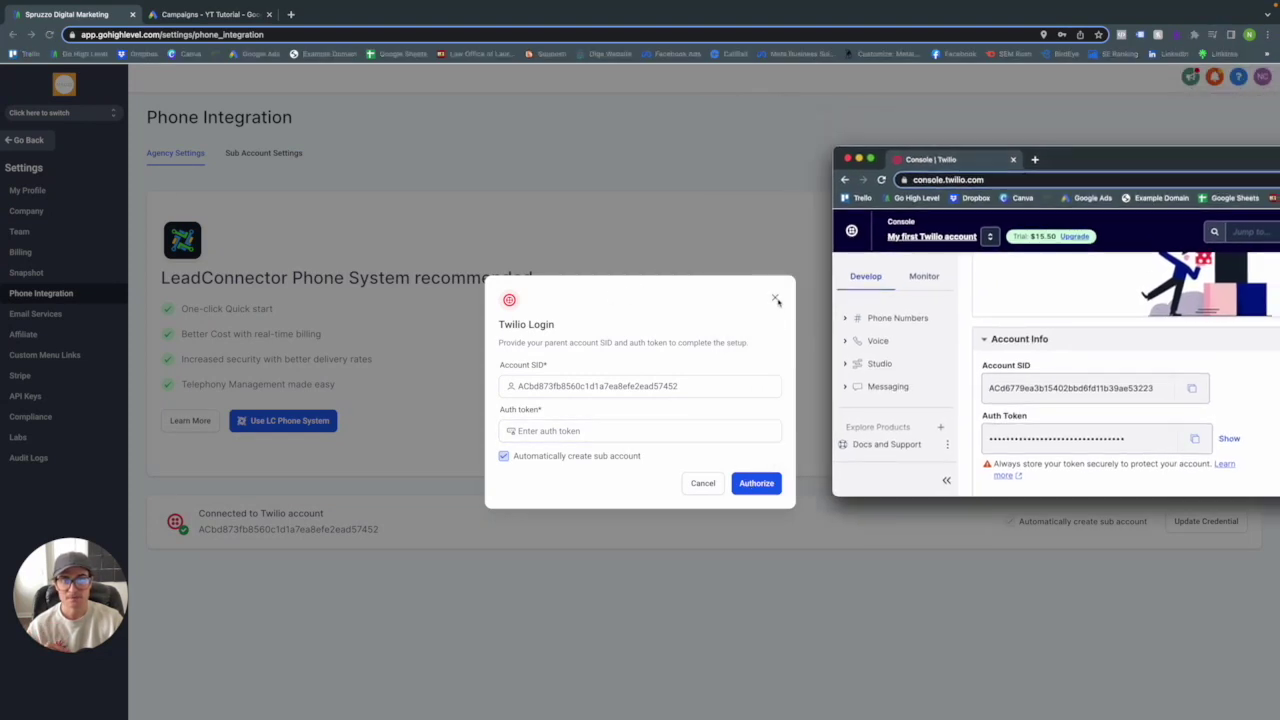
left_click(774, 297)
left_click_drag(903, 160, 550, 129)
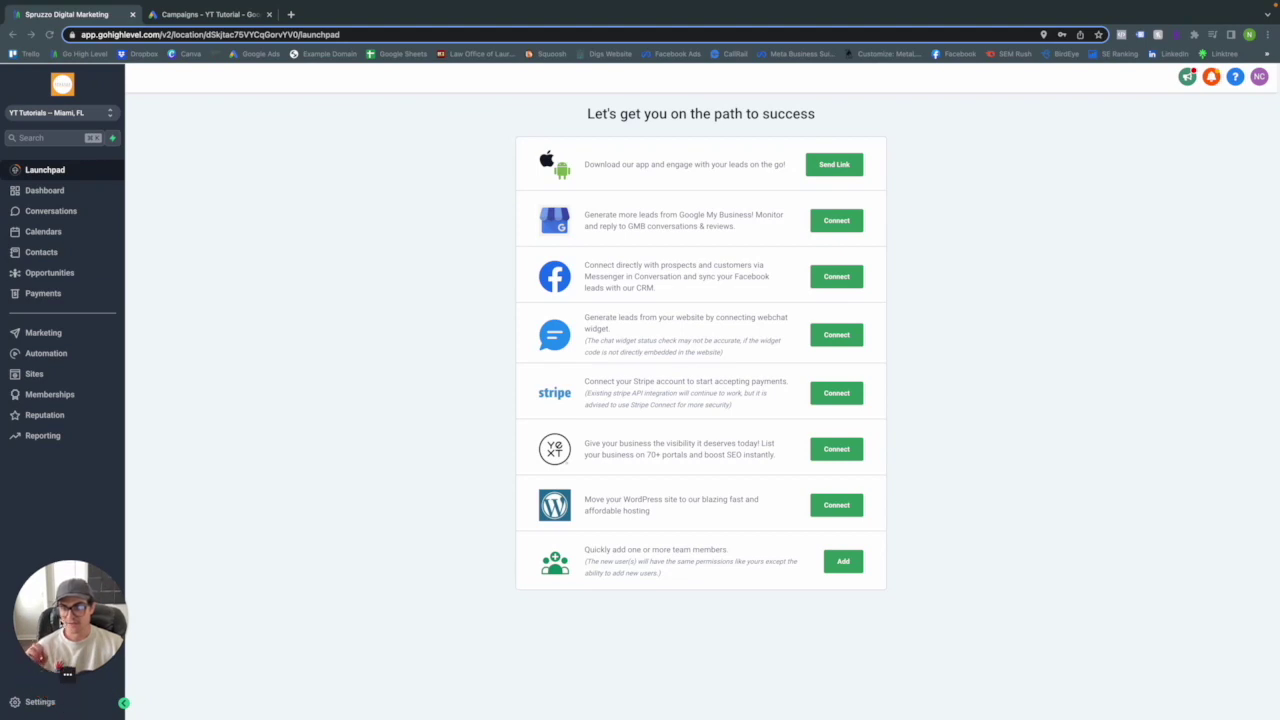
- In the sub-account's Phone Numbers settings, start a number pool that tracks the activity of visitors from Google Ads
left_click(40, 704)
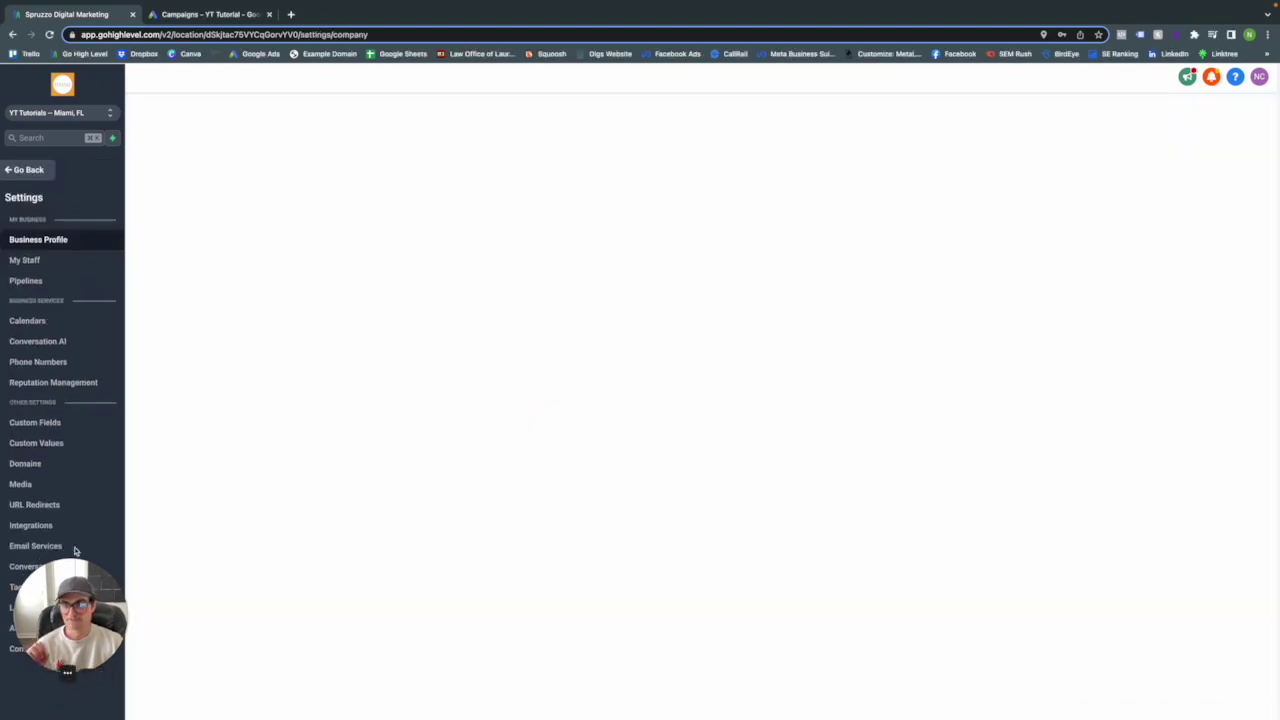
left_click(29, 364)
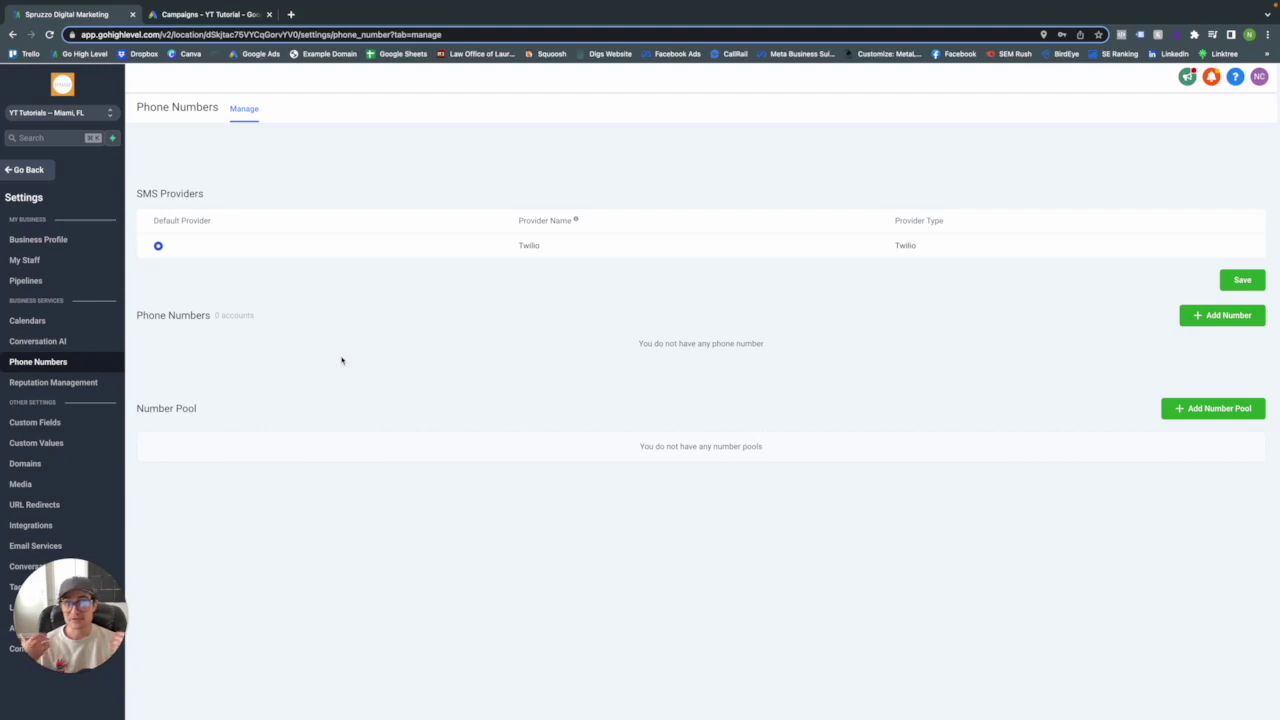
left_click(1192, 409)
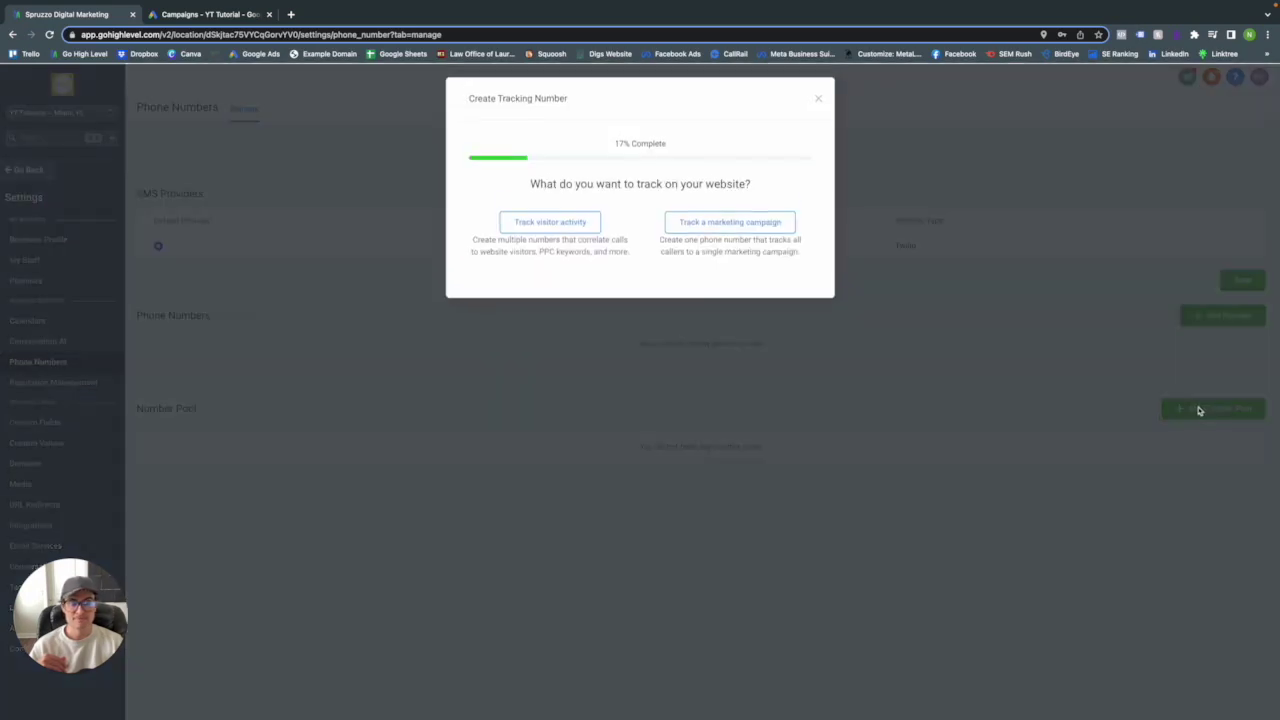
left_click(545, 229)
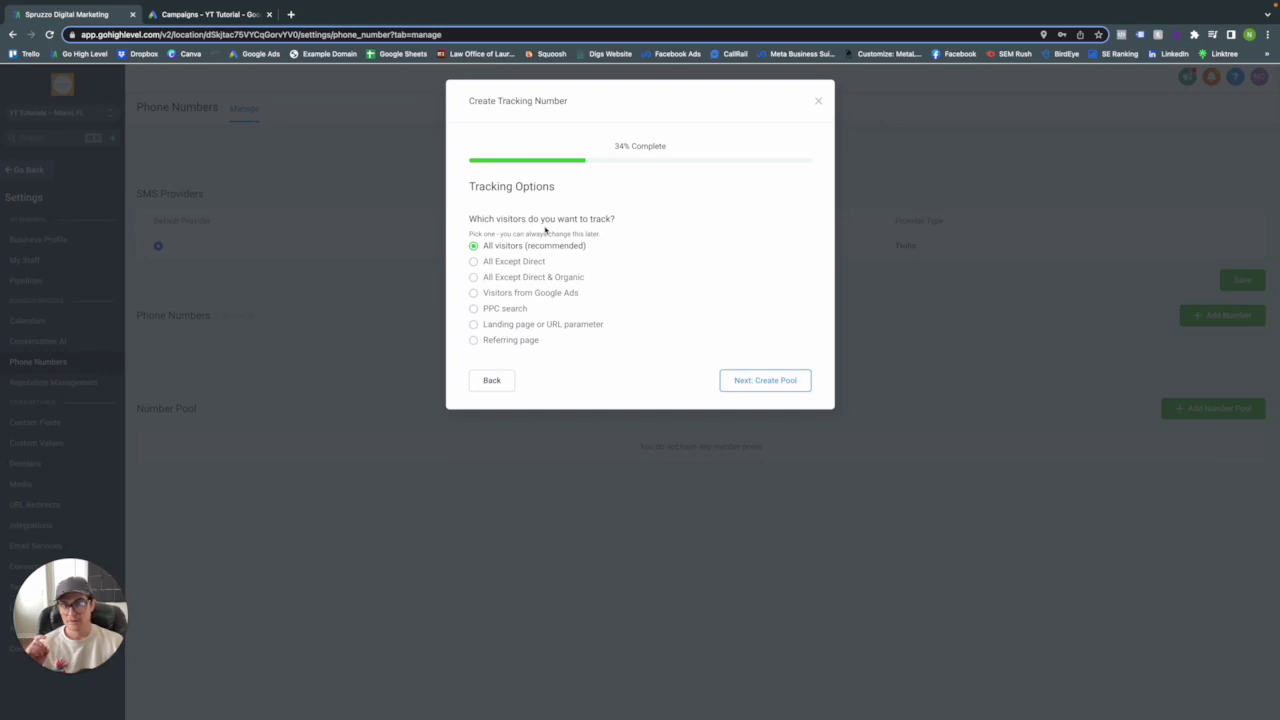
left_click(474, 293)
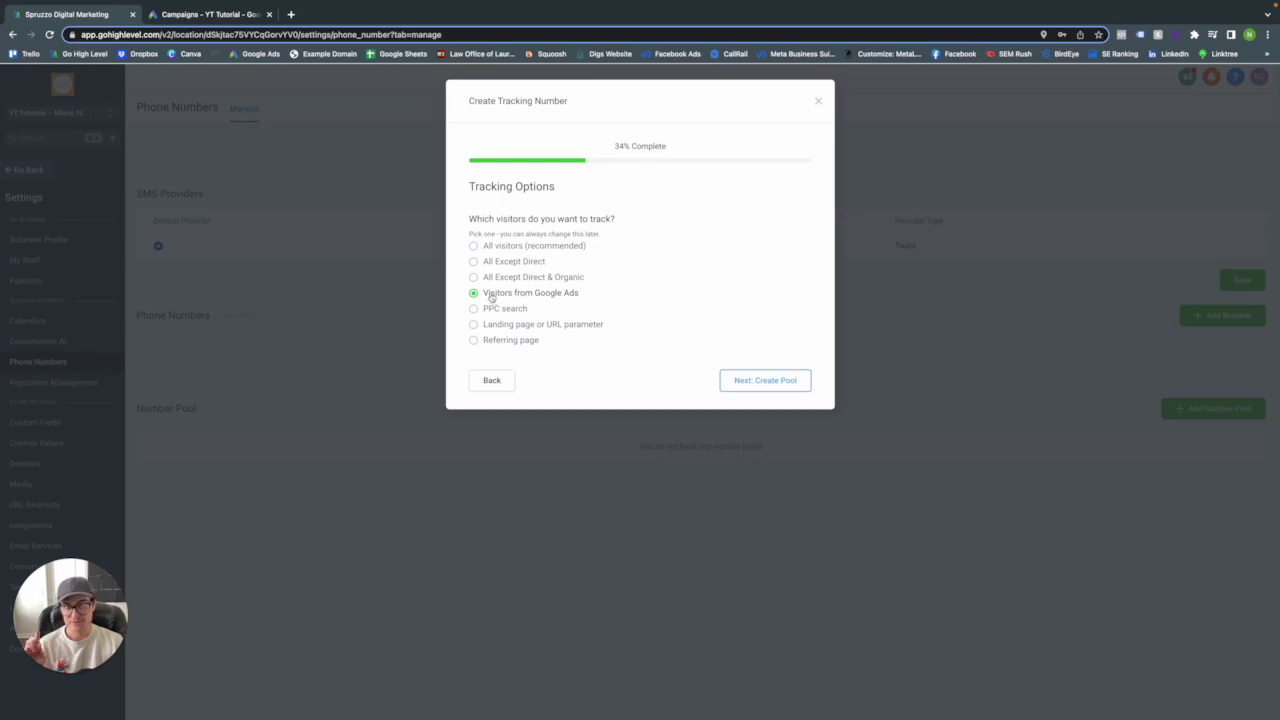
left_click(750, 380)
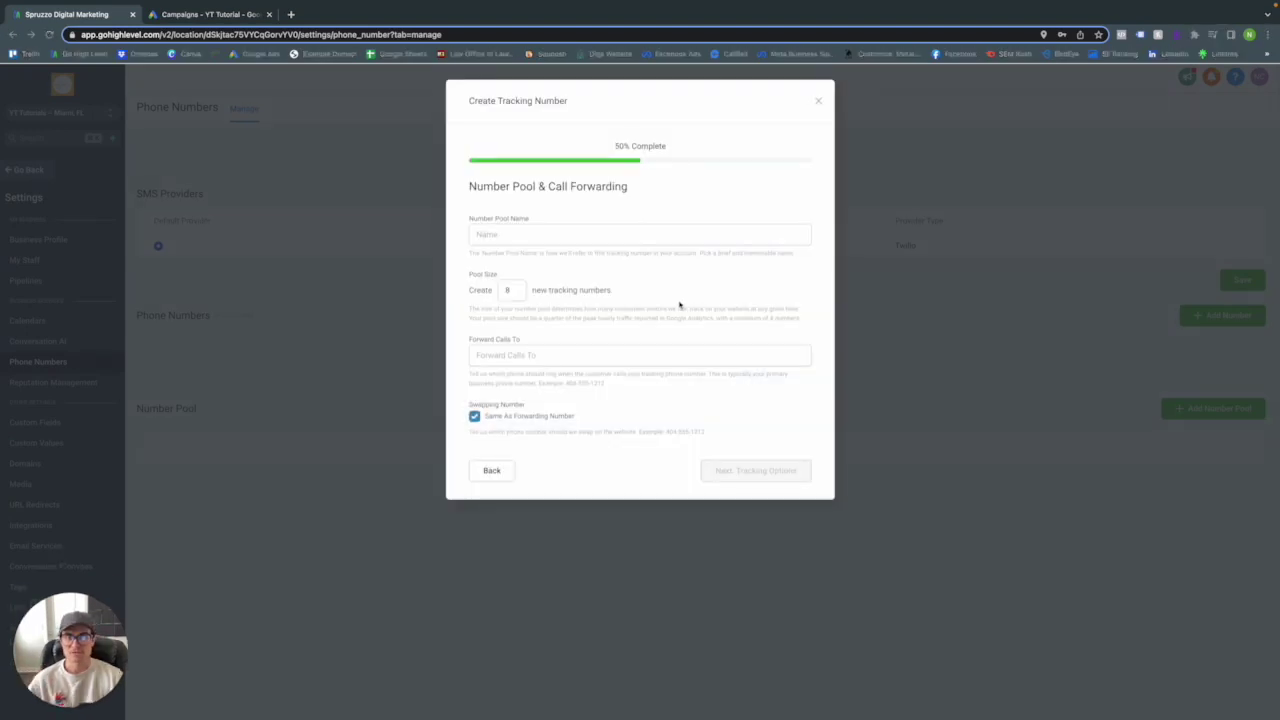
- Name the number pool "Calls From LP" and set its size to 4 new tracking numbers
left_click(553, 240)
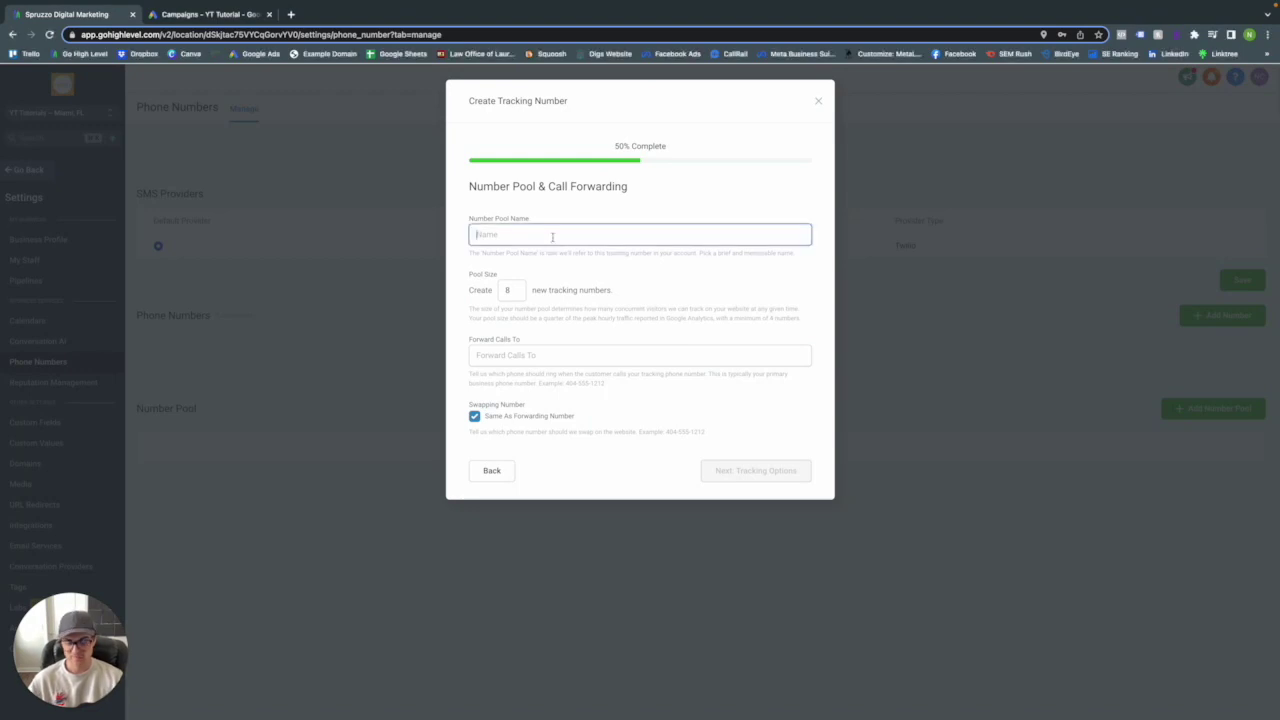
type("Calls From LP")
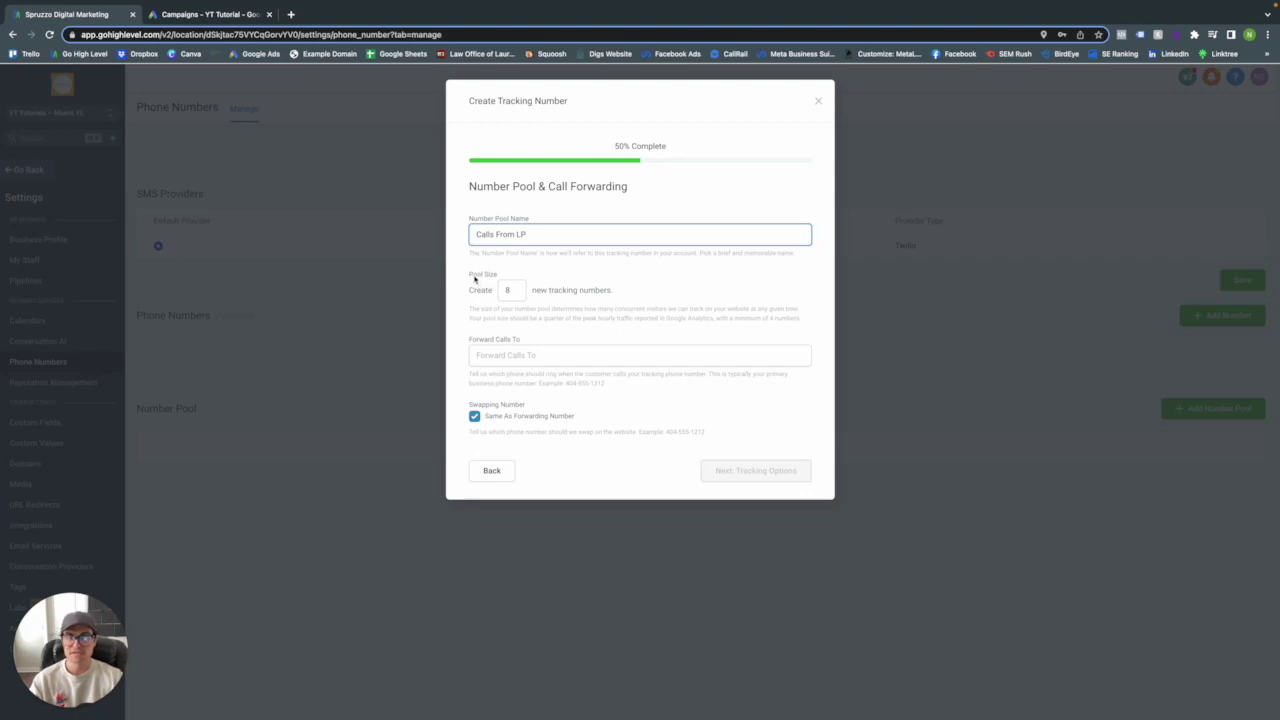
left_click(520, 290)
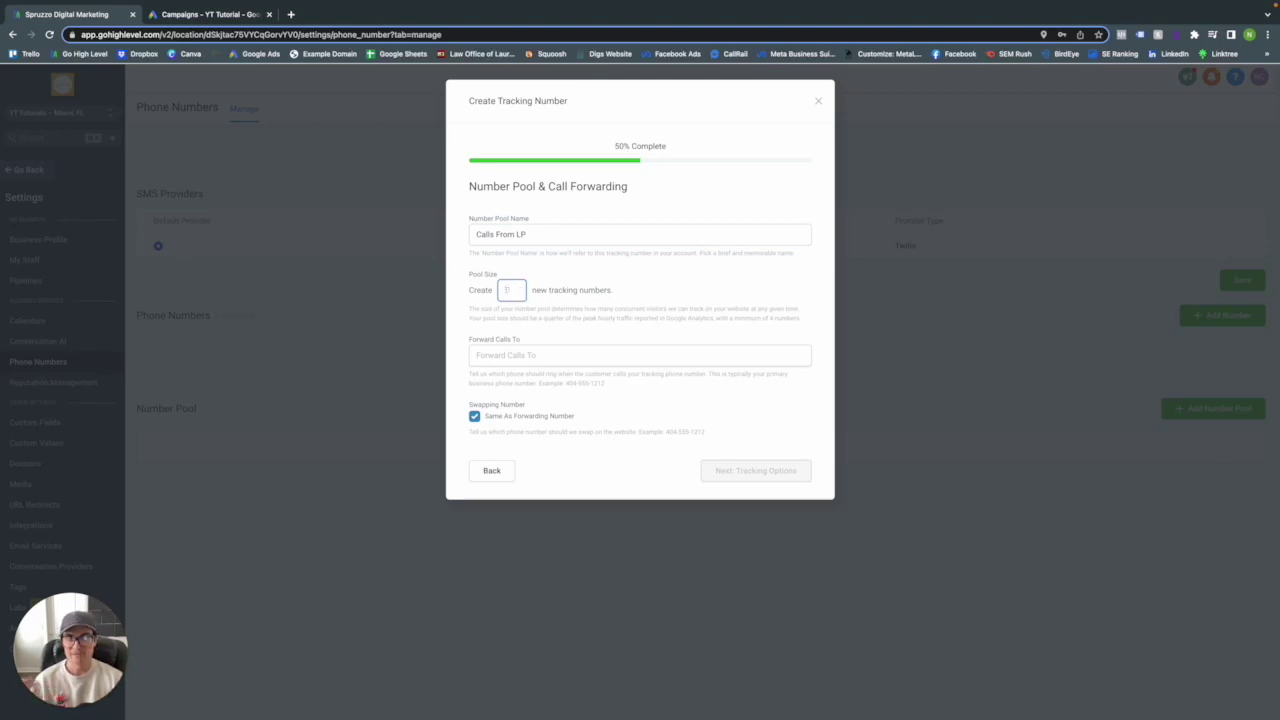
type("4")
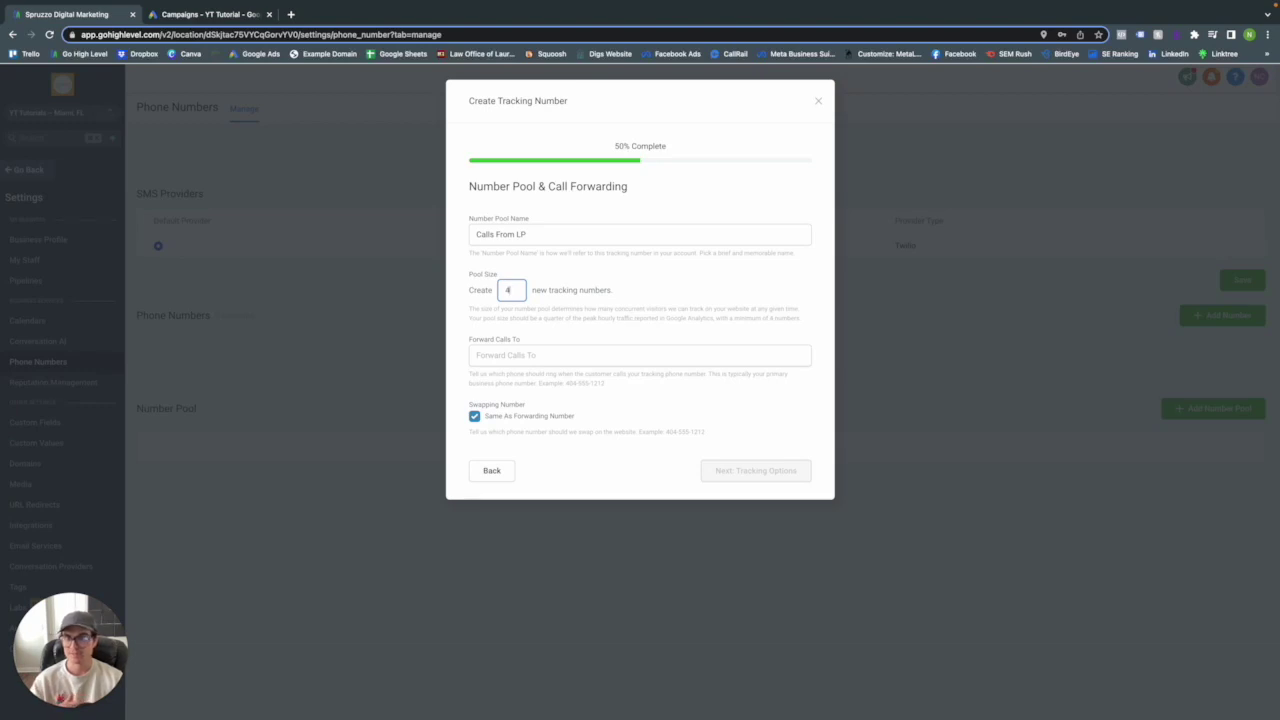
- Enter the business phone number, with its +1 country code, that the pool forwards calls to
left_click(521, 352)
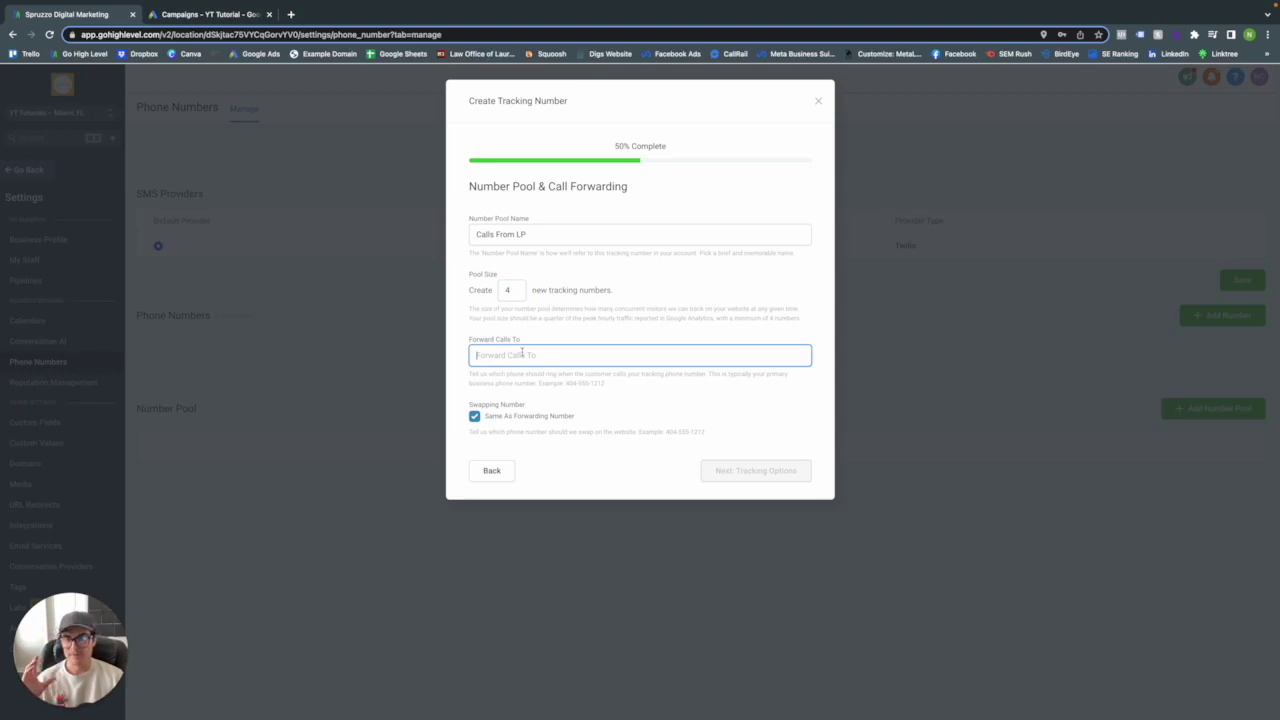
type("+188")
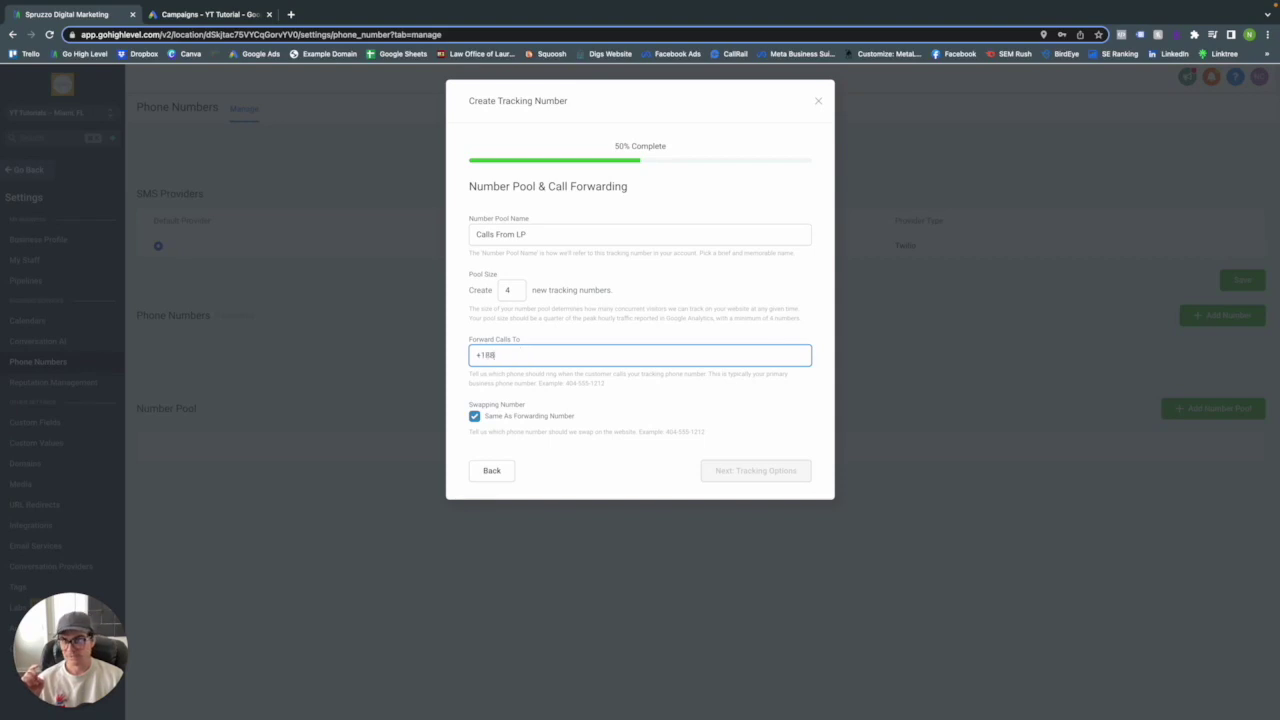
type("88888888")
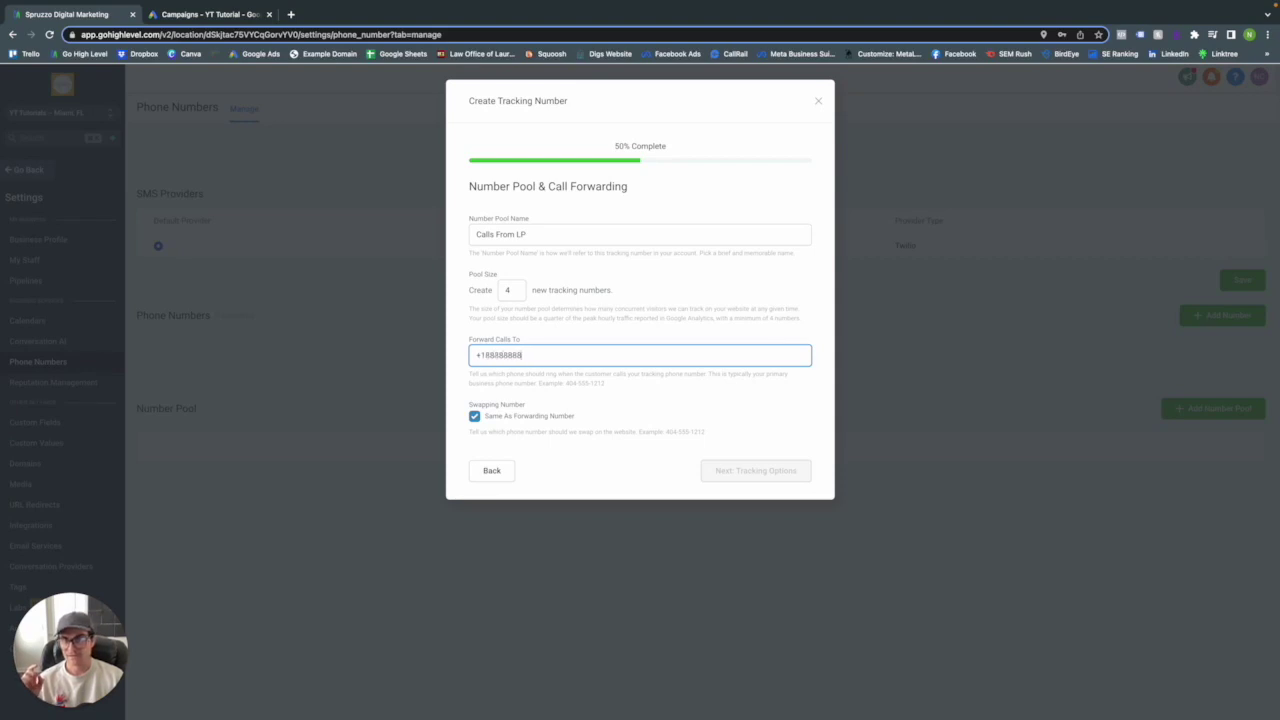
left_click(539, 375)
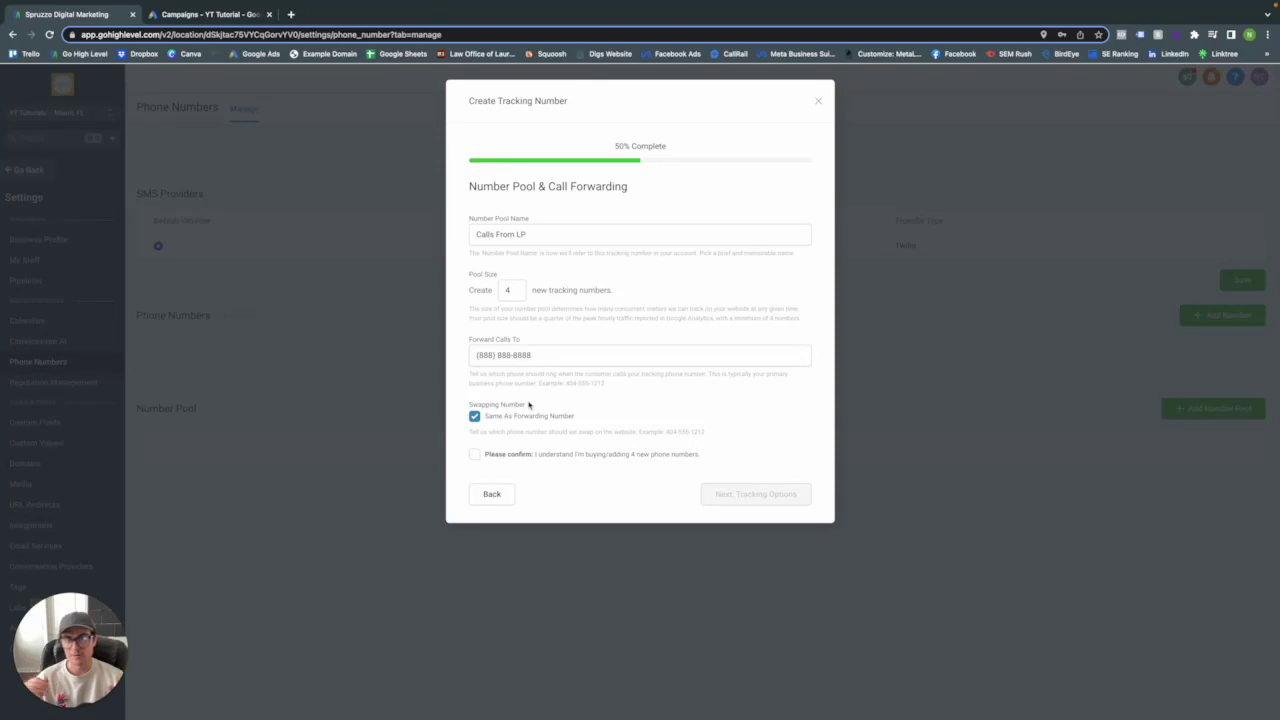
left_click(474, 416)
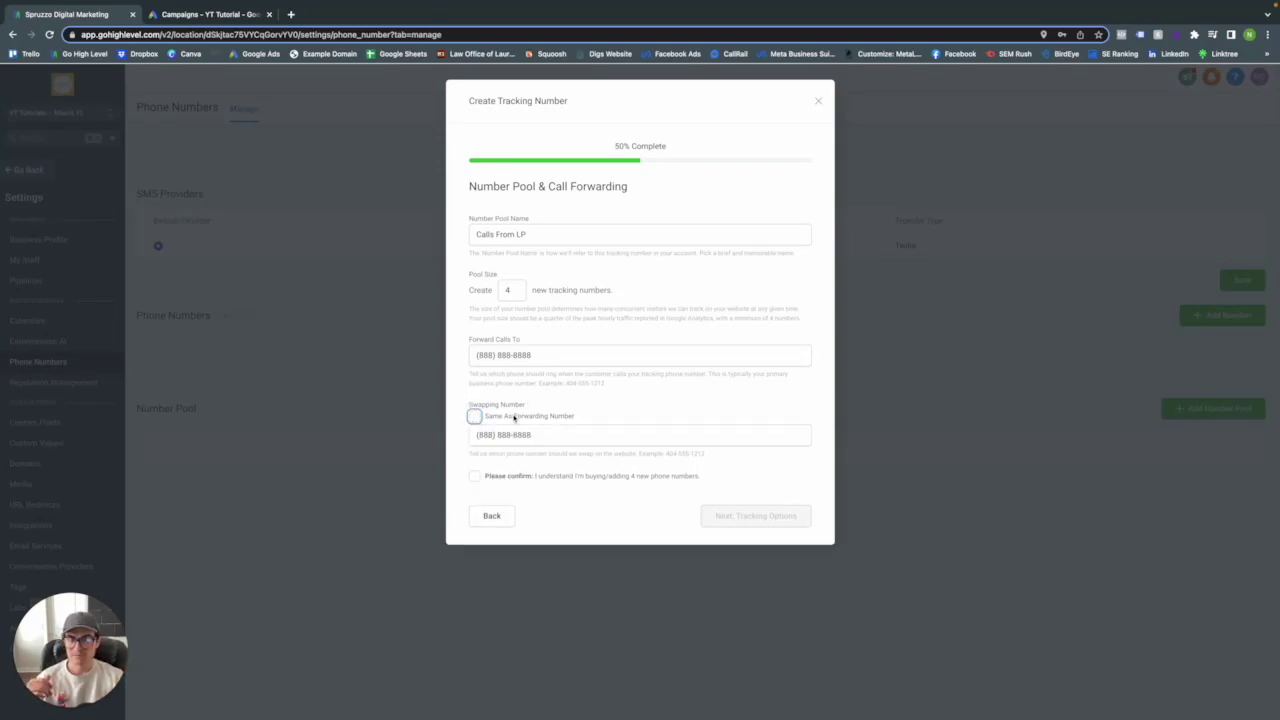
left_click(543, 437)
left_click_drag(543, 437, 468, 441)
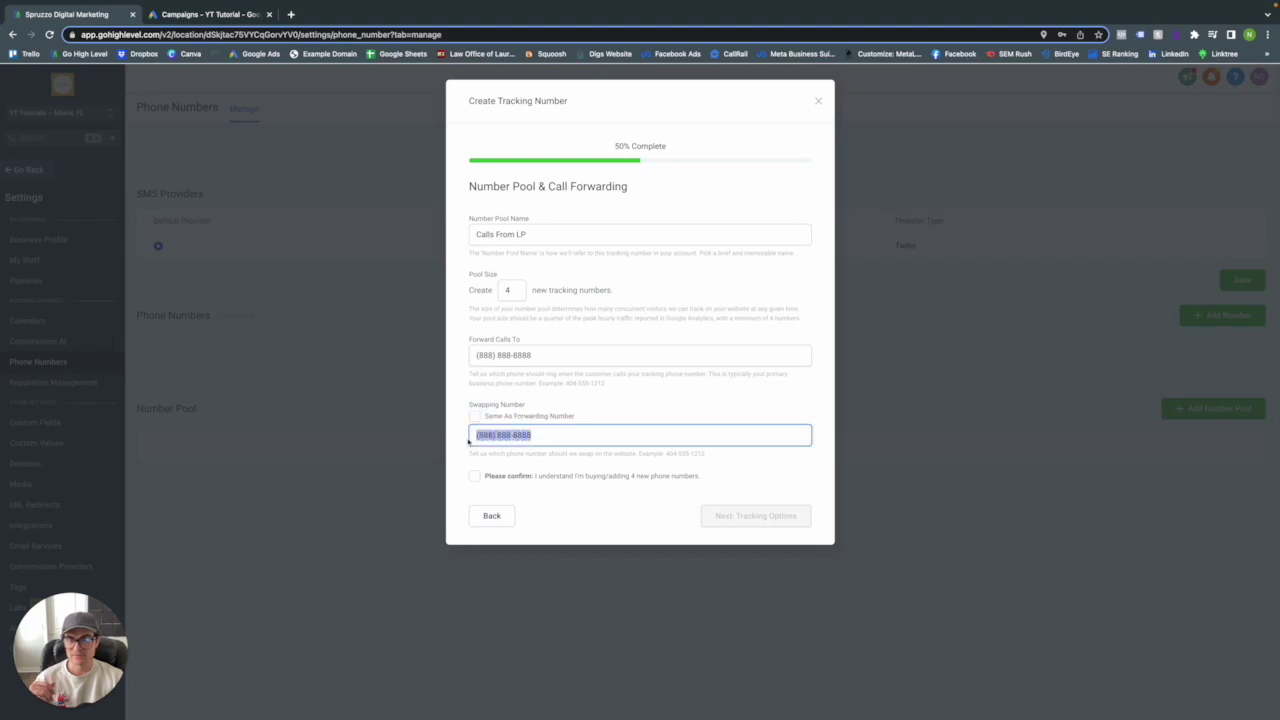
left_click(547, 434)
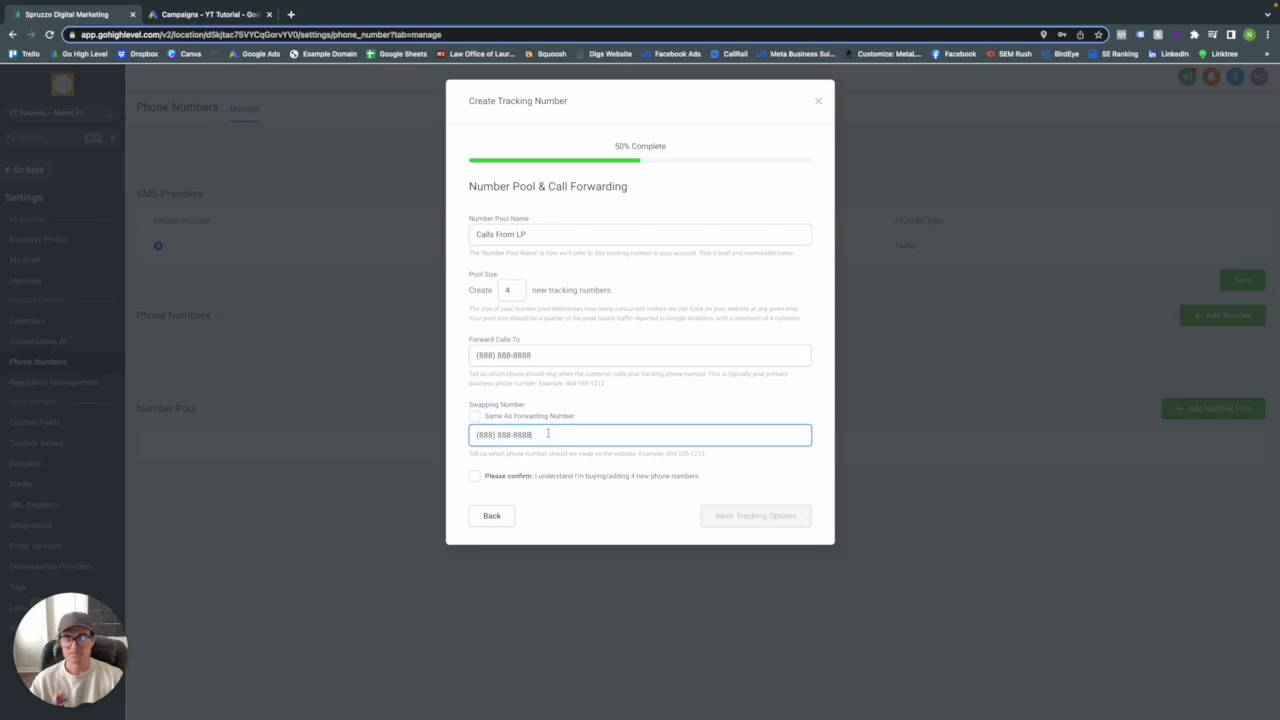
left_click(474, 416)
- Confirm buying 4 new phone numbers and choose numbers local to the forwarding number
left_click(474, 454)
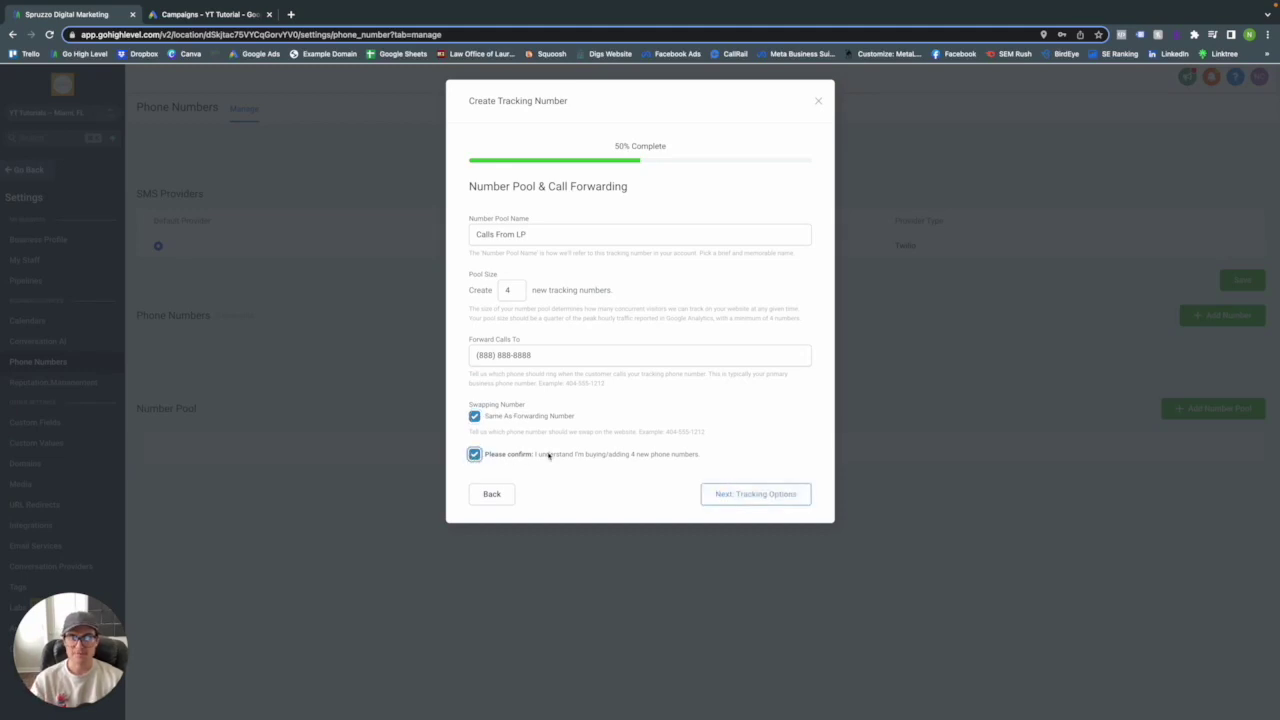
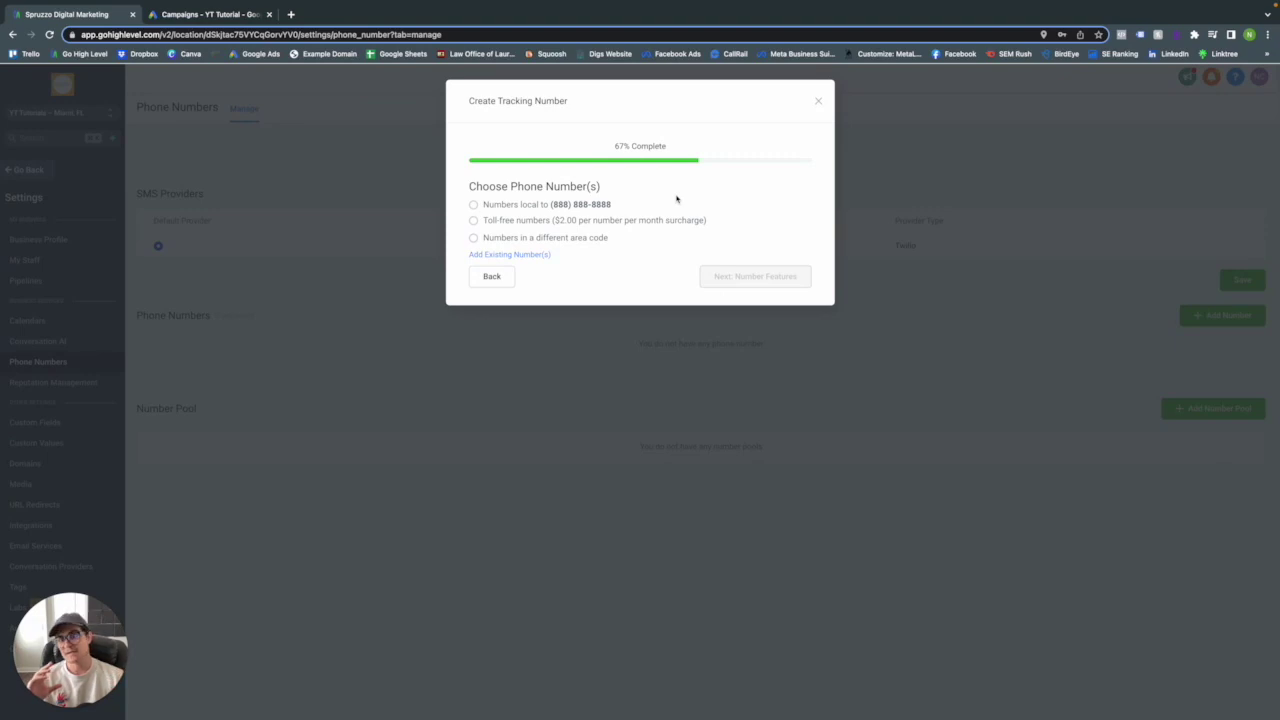
left_click(567, 206)
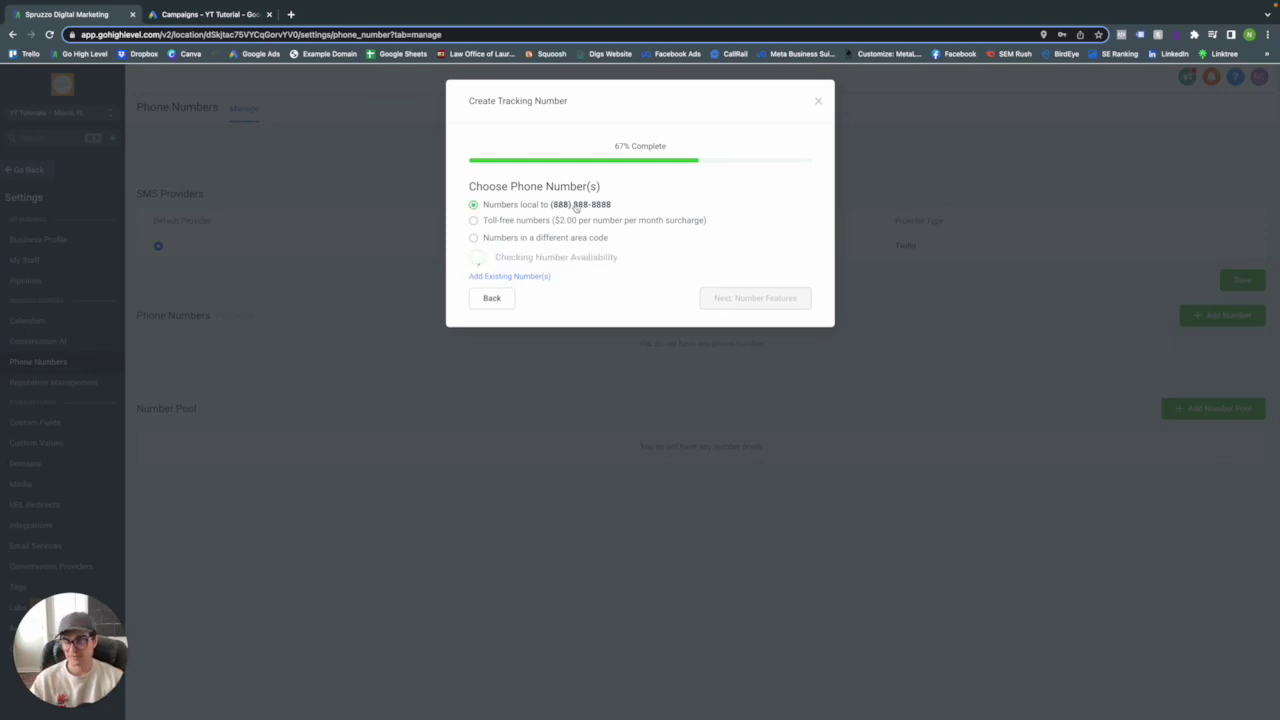
- Look through the toll-free area codes for the number pool and check the availability of numbers in area code 305
left_click(474, 221)
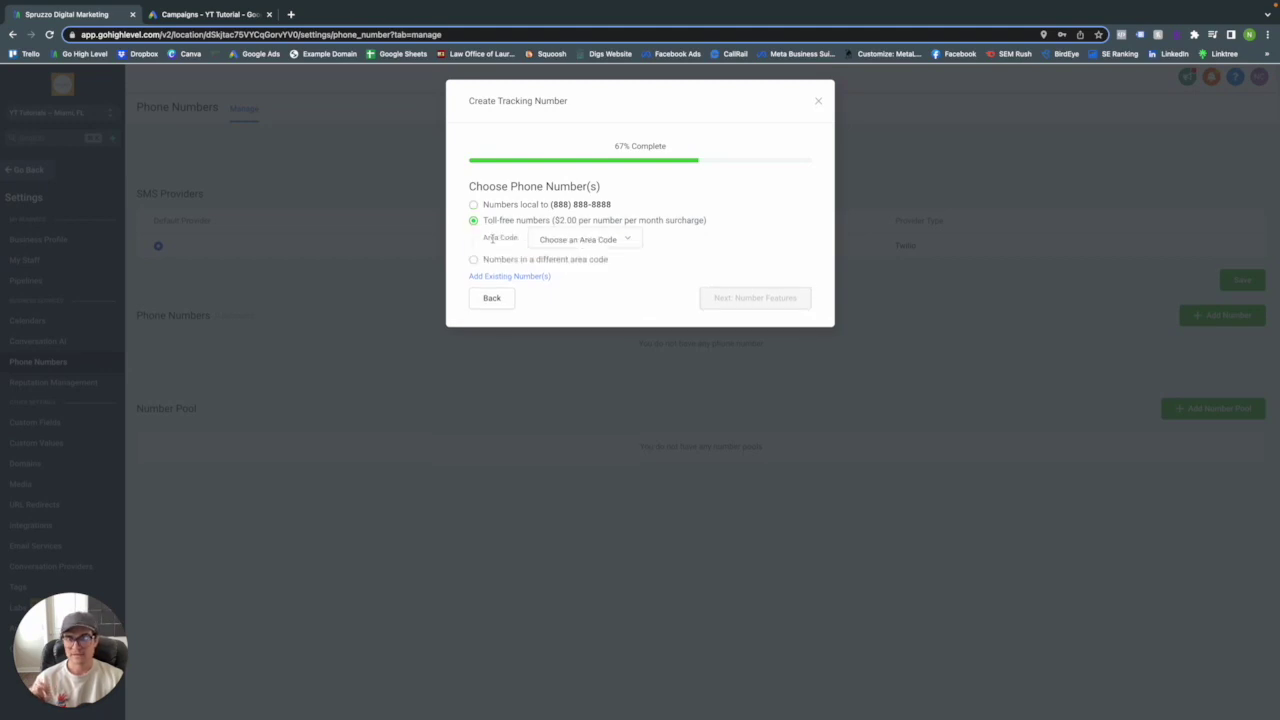
left_click(558, 240)
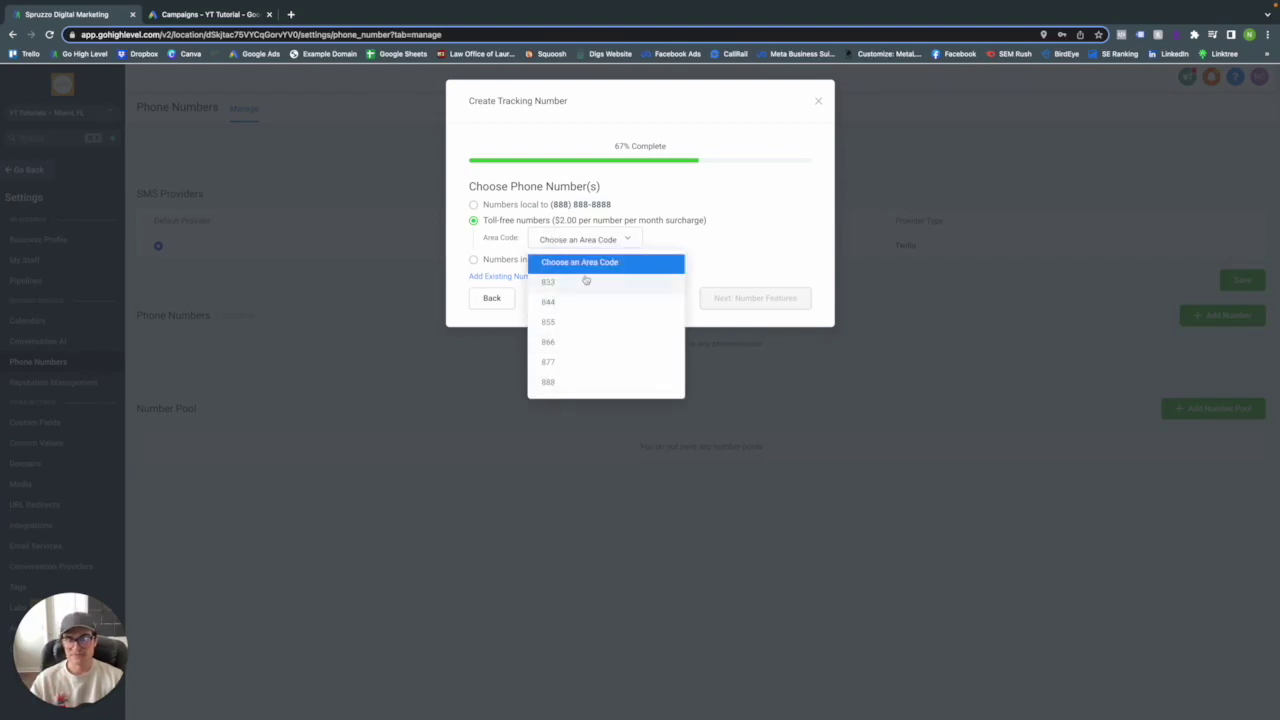
left_click(478, 234)
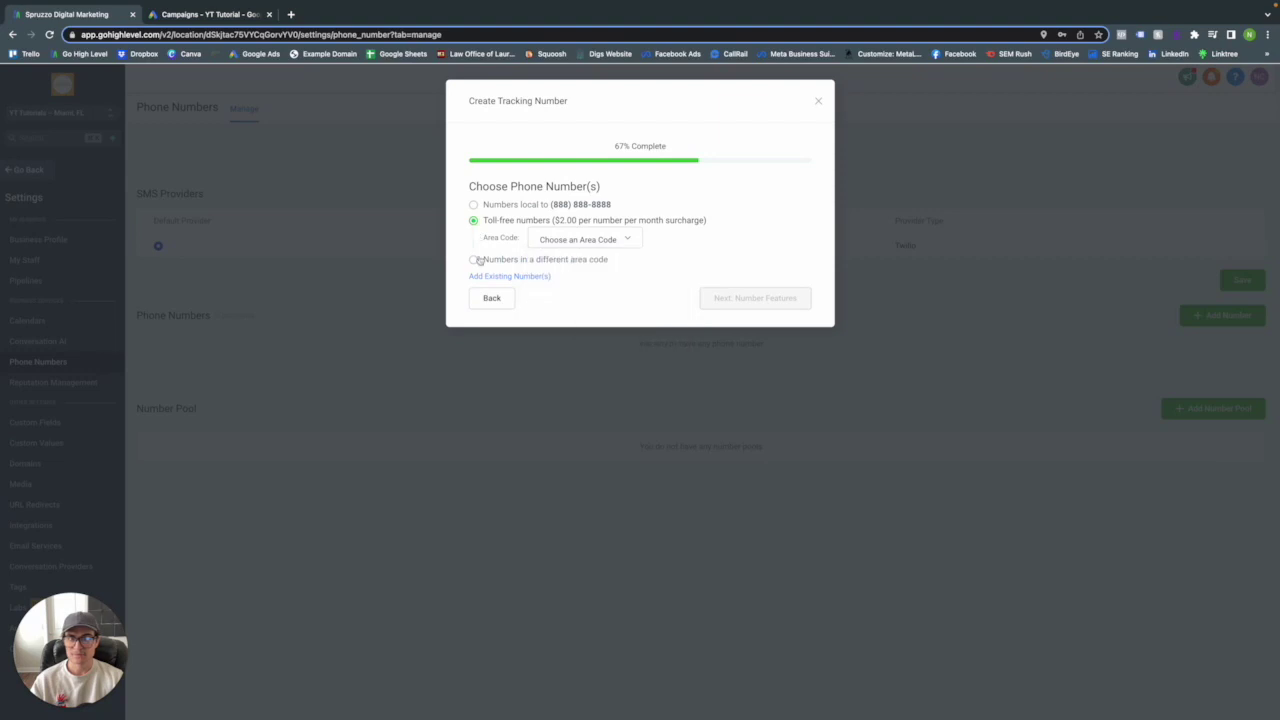
left_click(481, 260)
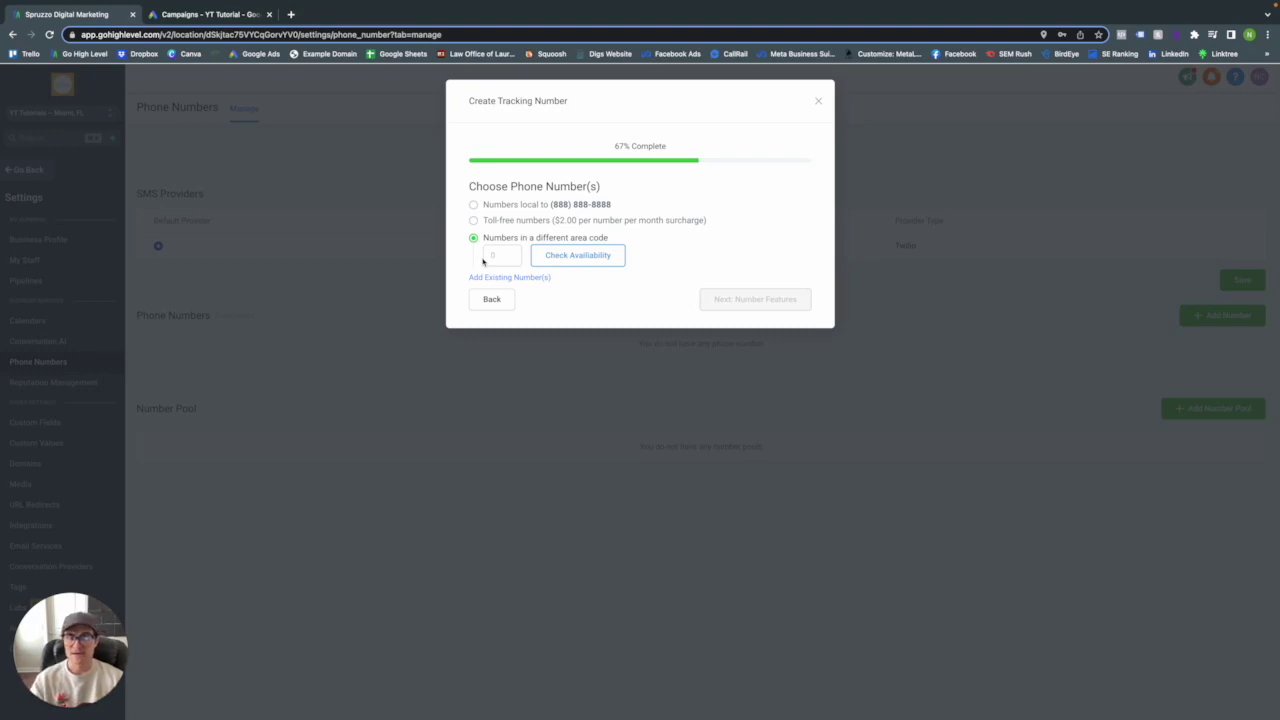
left_click(492, 255)
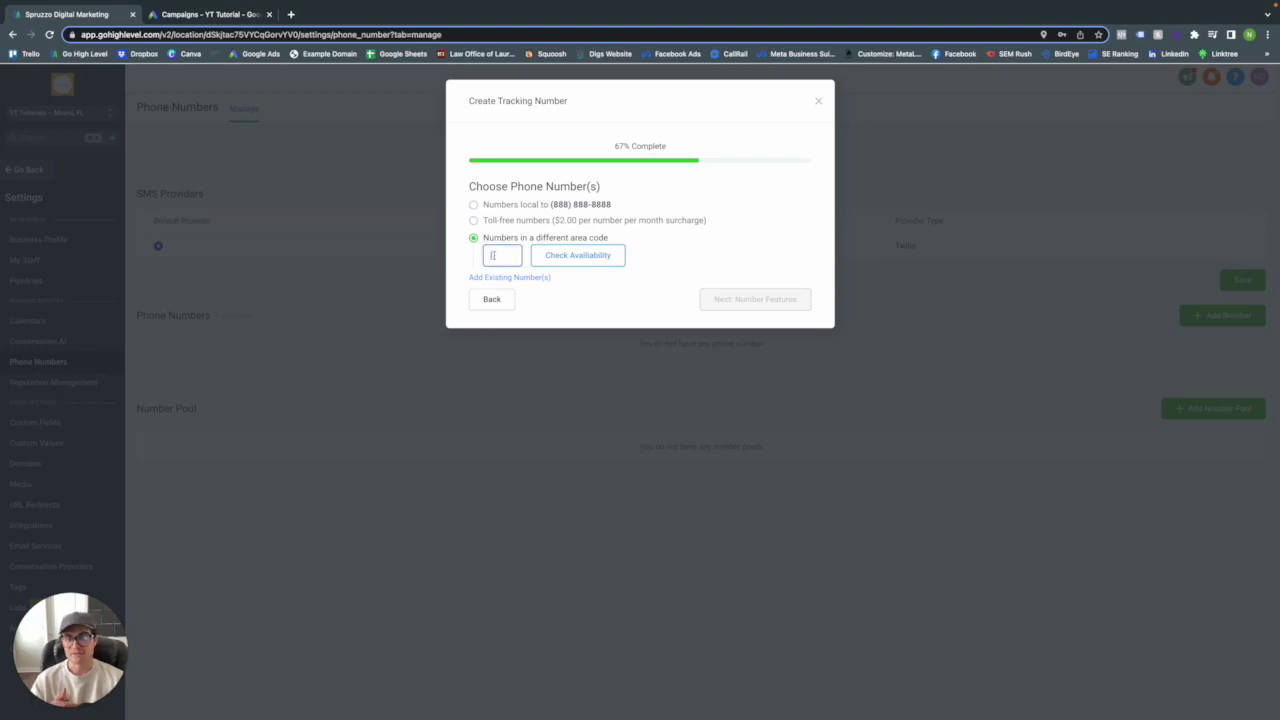
type("305")
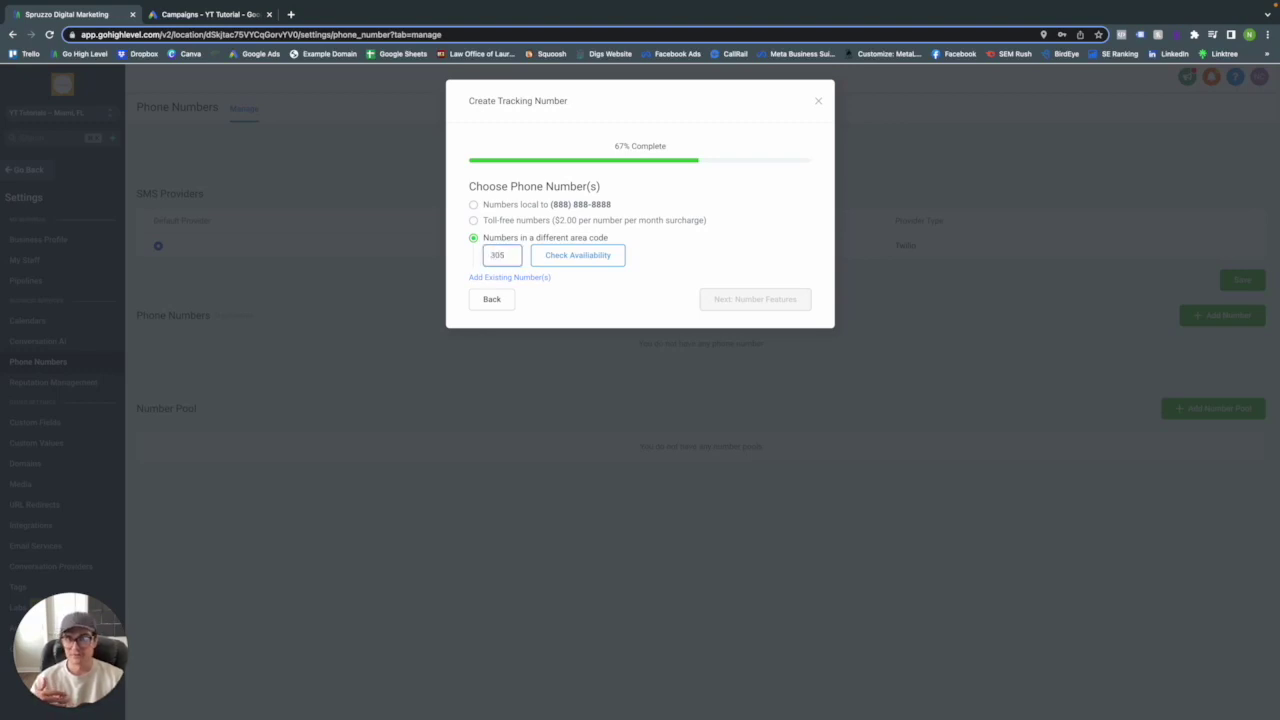
left_click(550, 259)
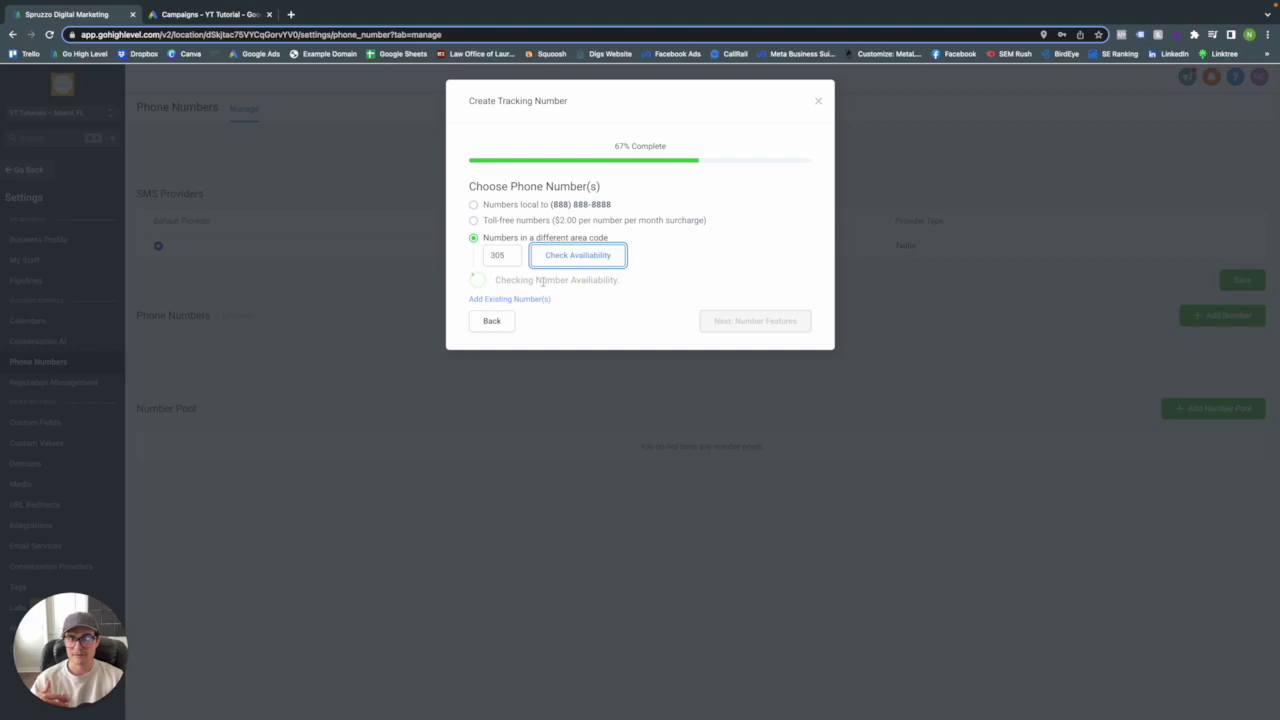
- Choose toll-free numbers with area code 888 for the pool and continue to the number features
left_click(474, 221)
left_click(558, 239)
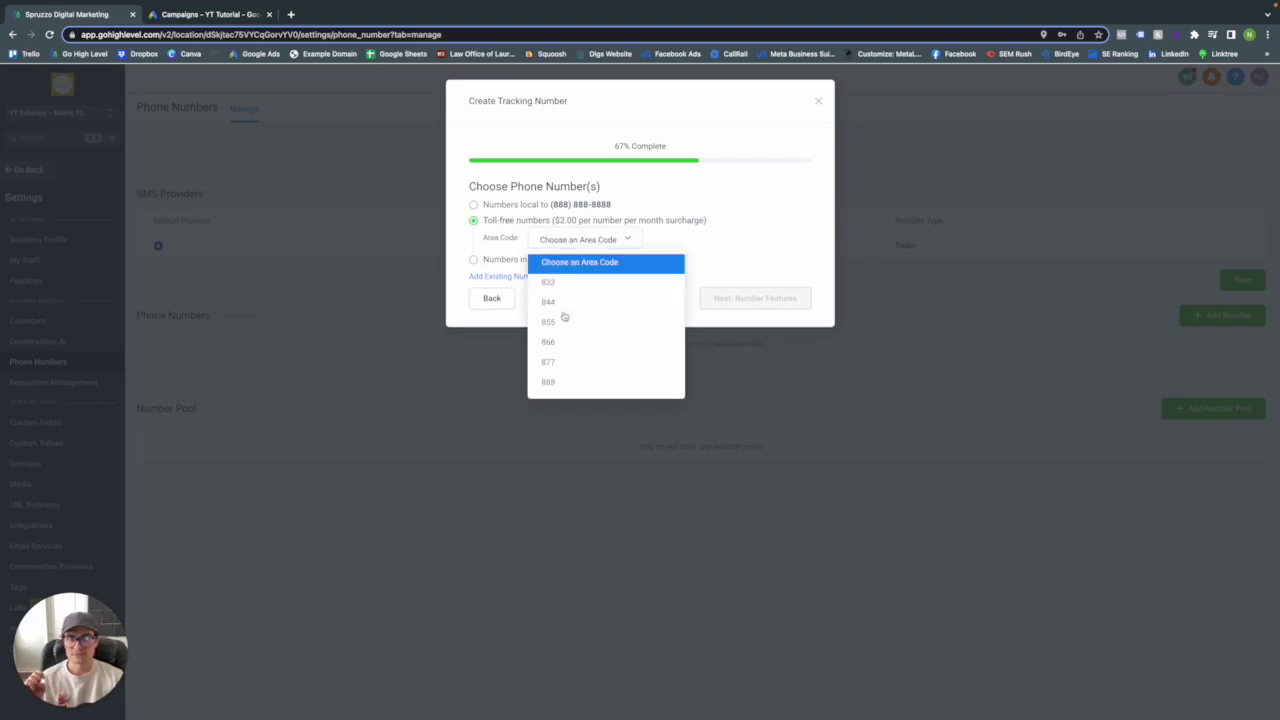
left_click(550, 382)
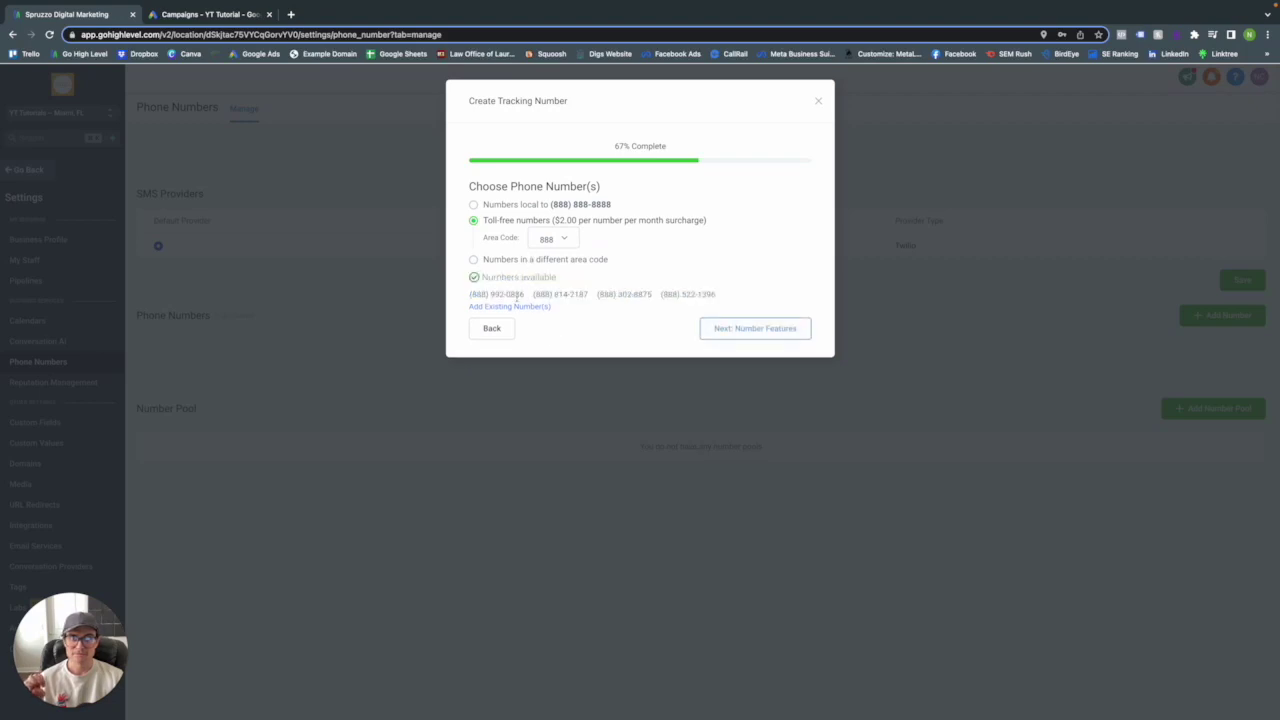
left_click_drag(632, 294, 606, 294)
left_click(678, 294)
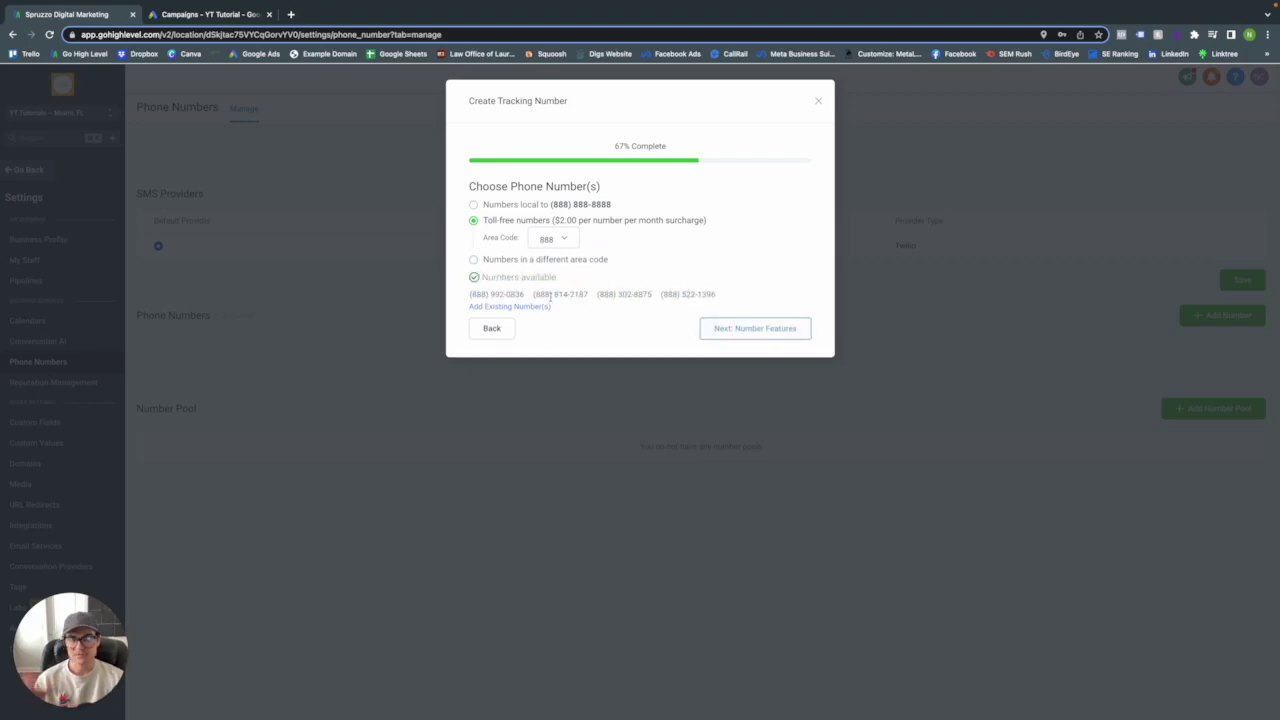
left_click(736, 330)
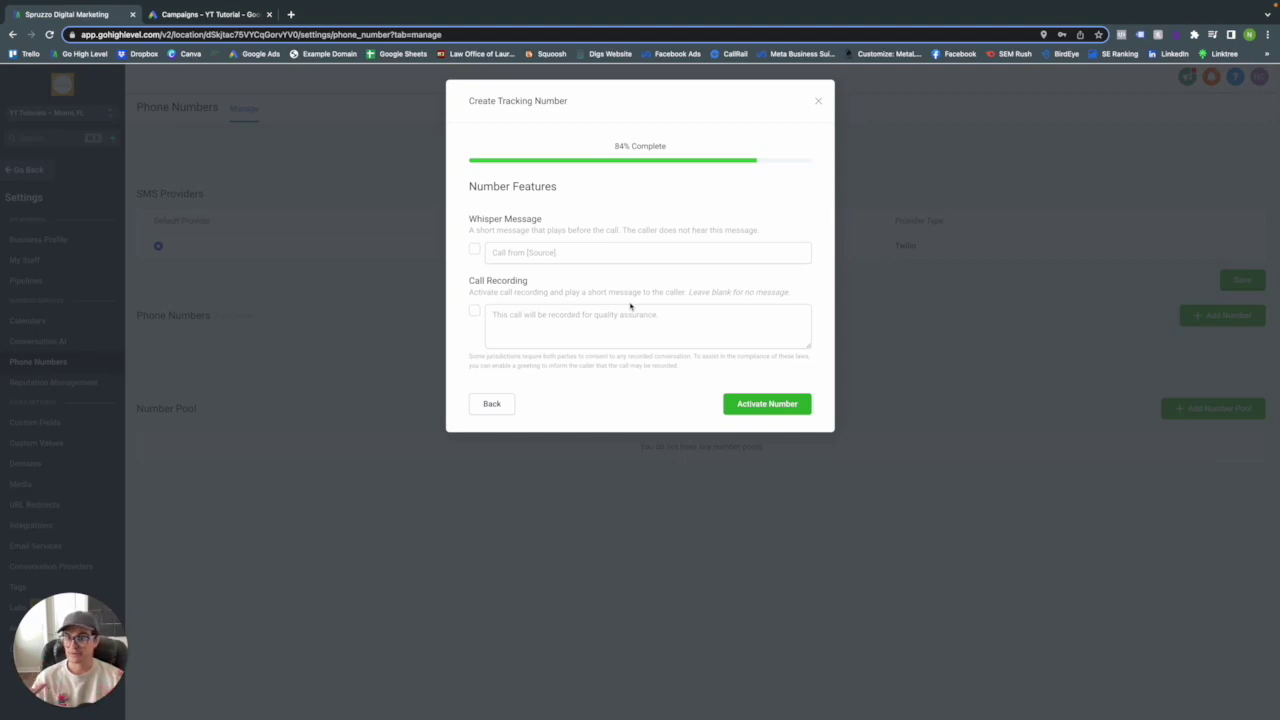
- Enable the pool's whisper message with the text "This is a call from Google Ads"
left_click(530, 255)
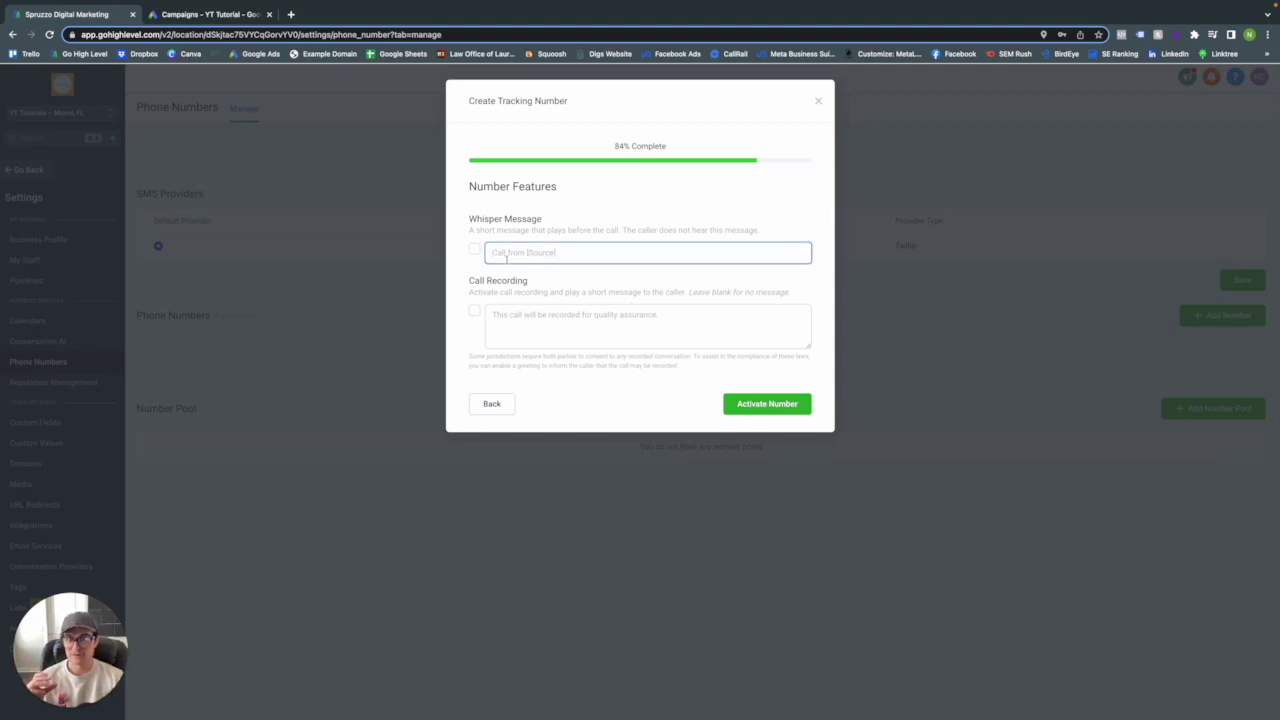
type("T")
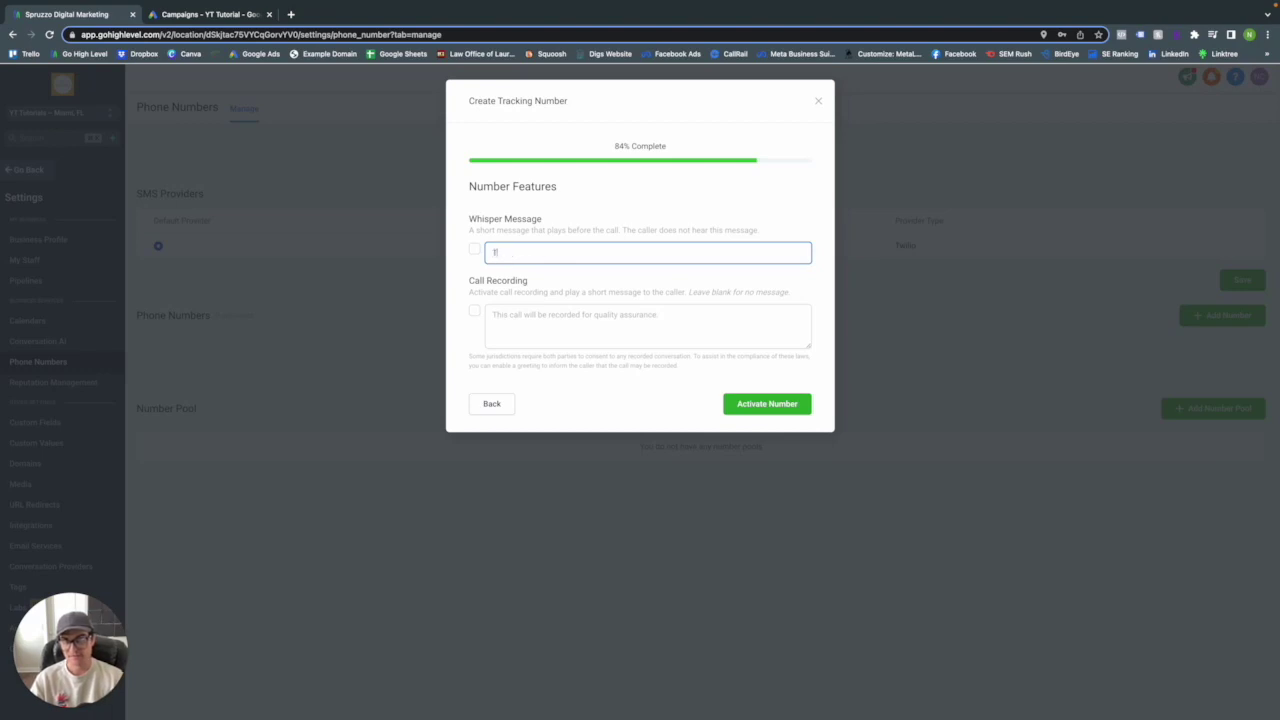
key("BackSpace")
type("This is a call")
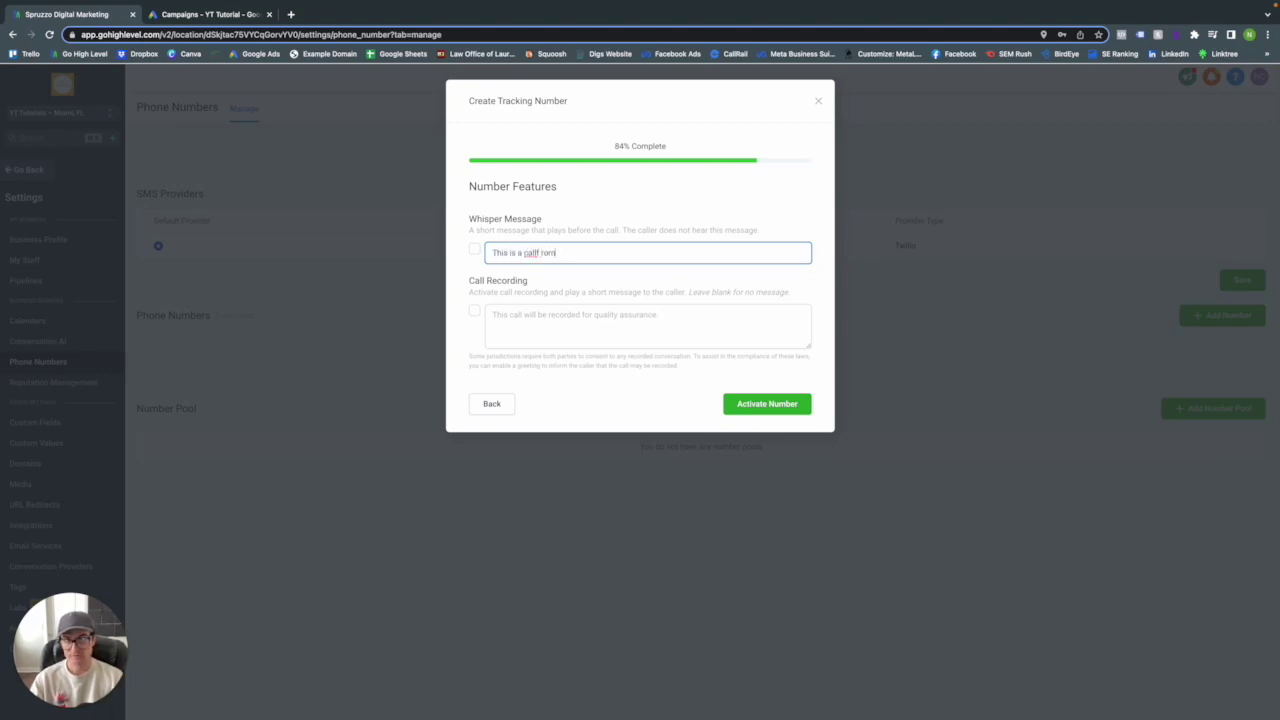
type(" from Google ADs")
key("BackSpace")
type("ds")
left_click(474, 250)
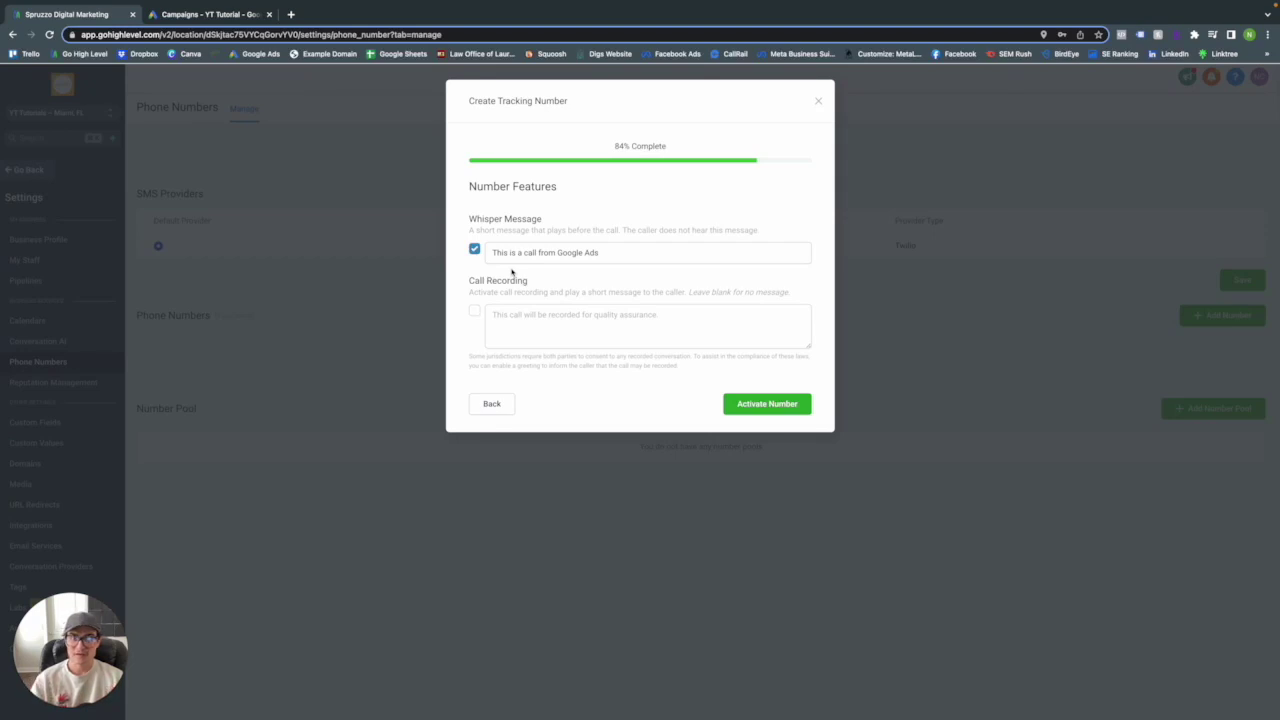
- Enable call recording with the message "This call will be recorder for quality assurance." and close the pool setup without activating it
left_click(474, 310)
left_click(509, 317)
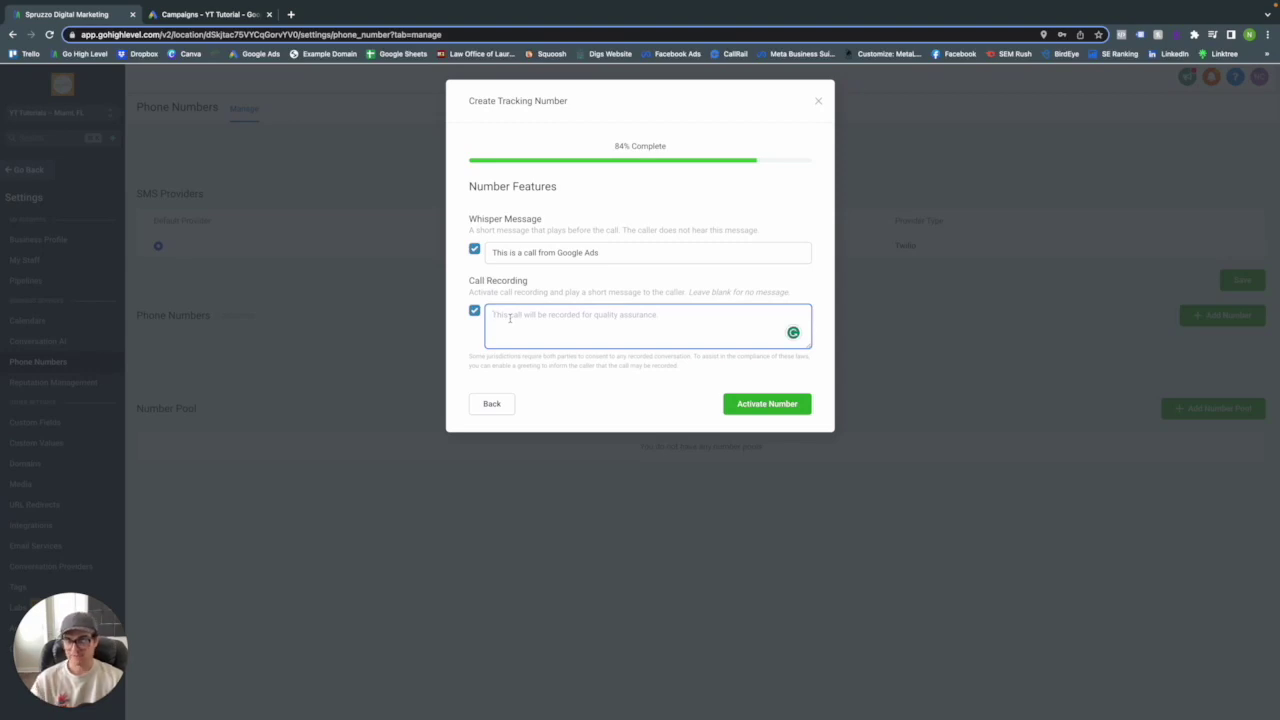
type("This call will be recorder for quality. assurance.")
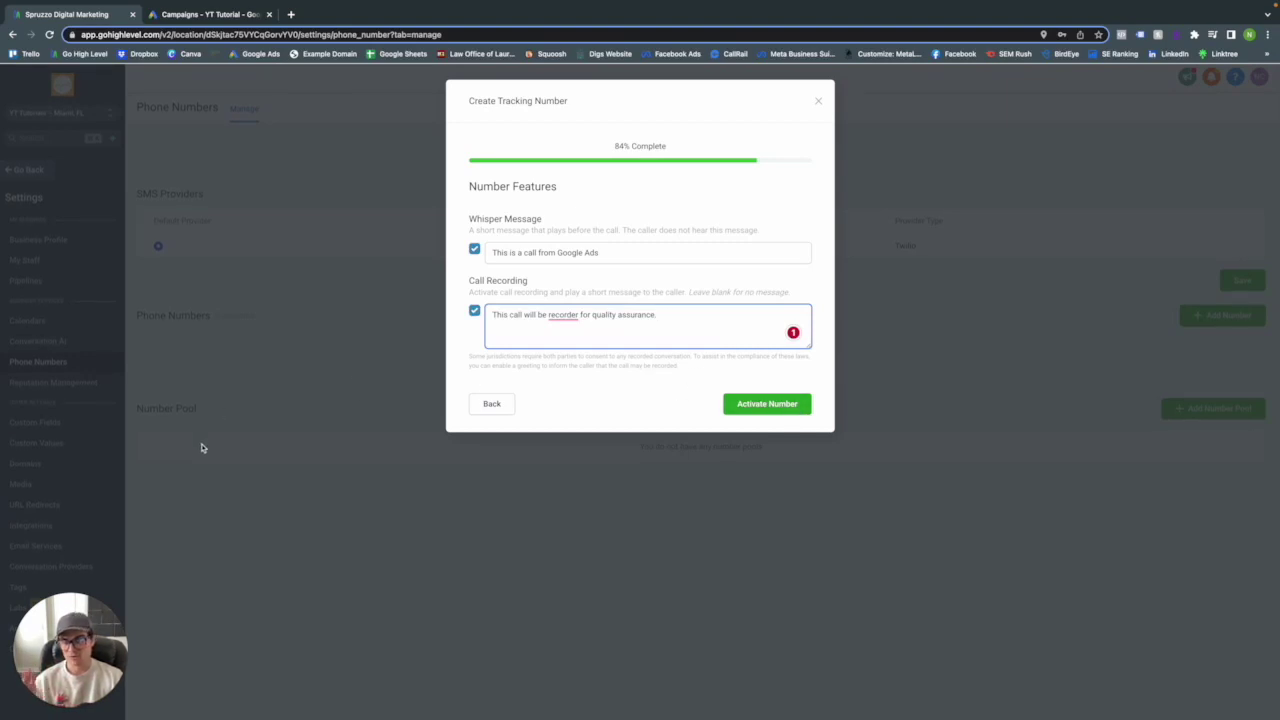
left_click(814, 104)
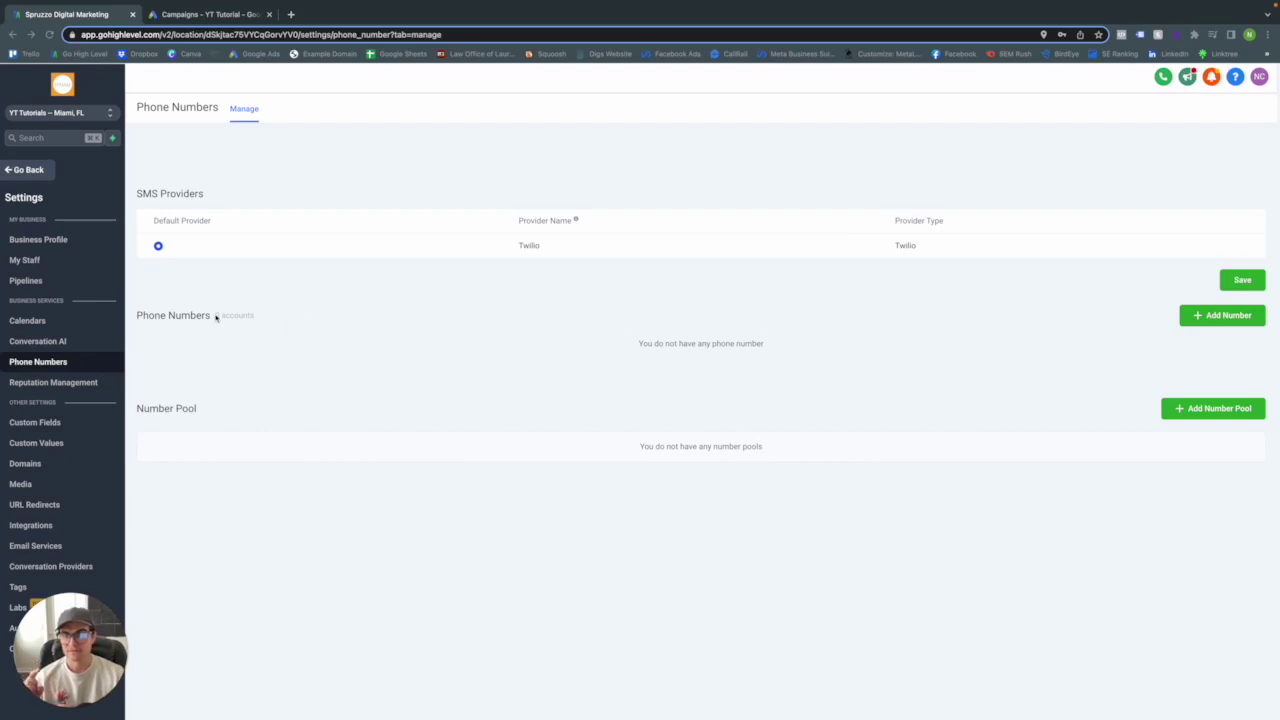
- Add a single United States phone number with area code 888, picking the first available number and saving it
left_click(1224, 316)
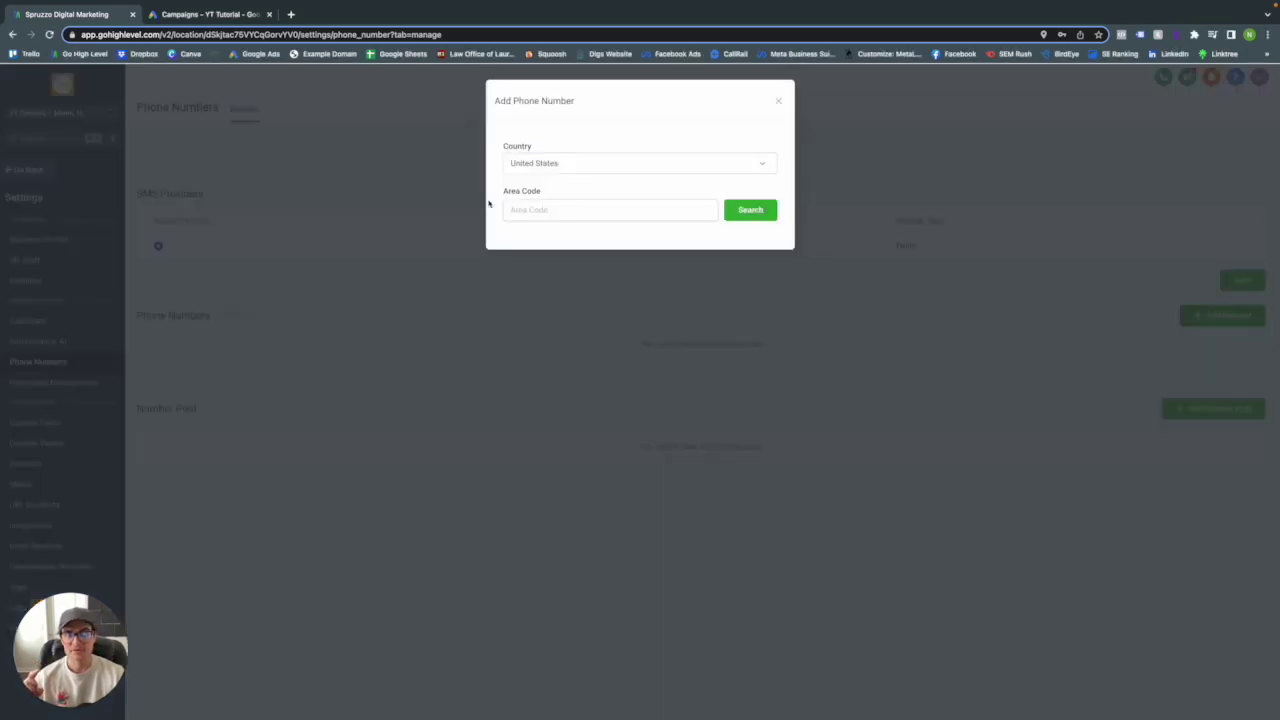
left_click(556, 210)
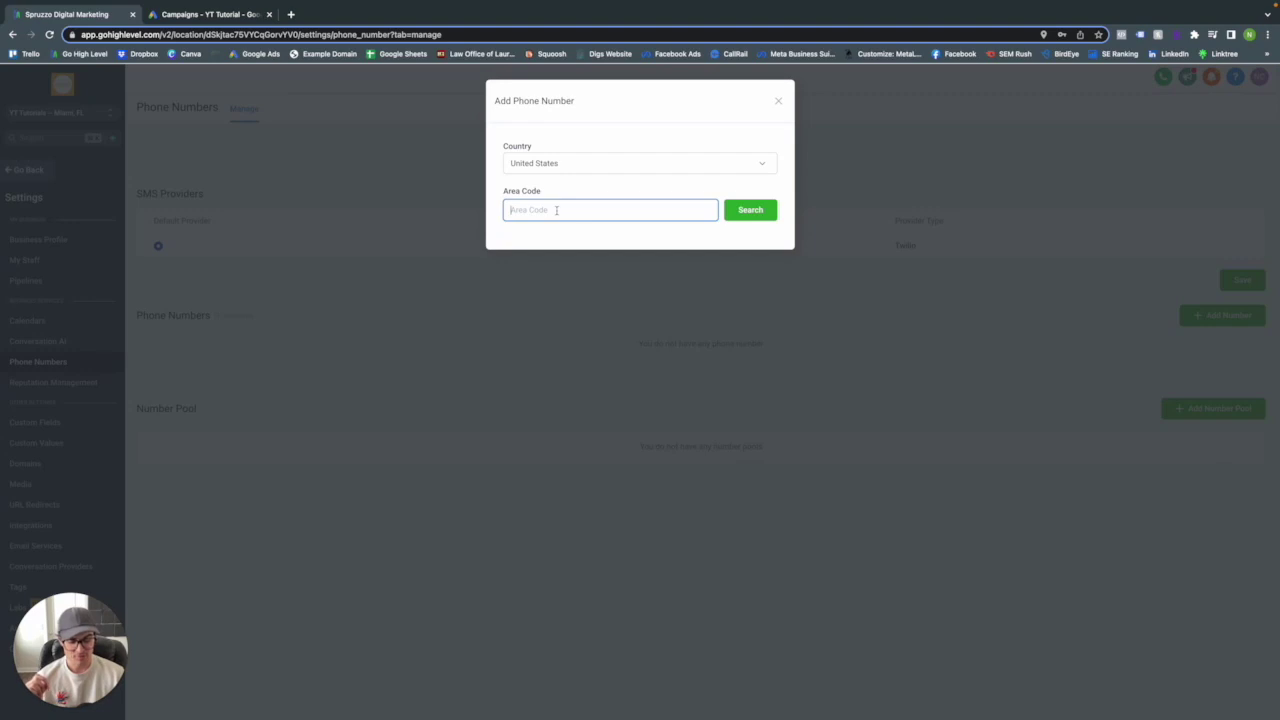
type("888")
left_click(737, 212)
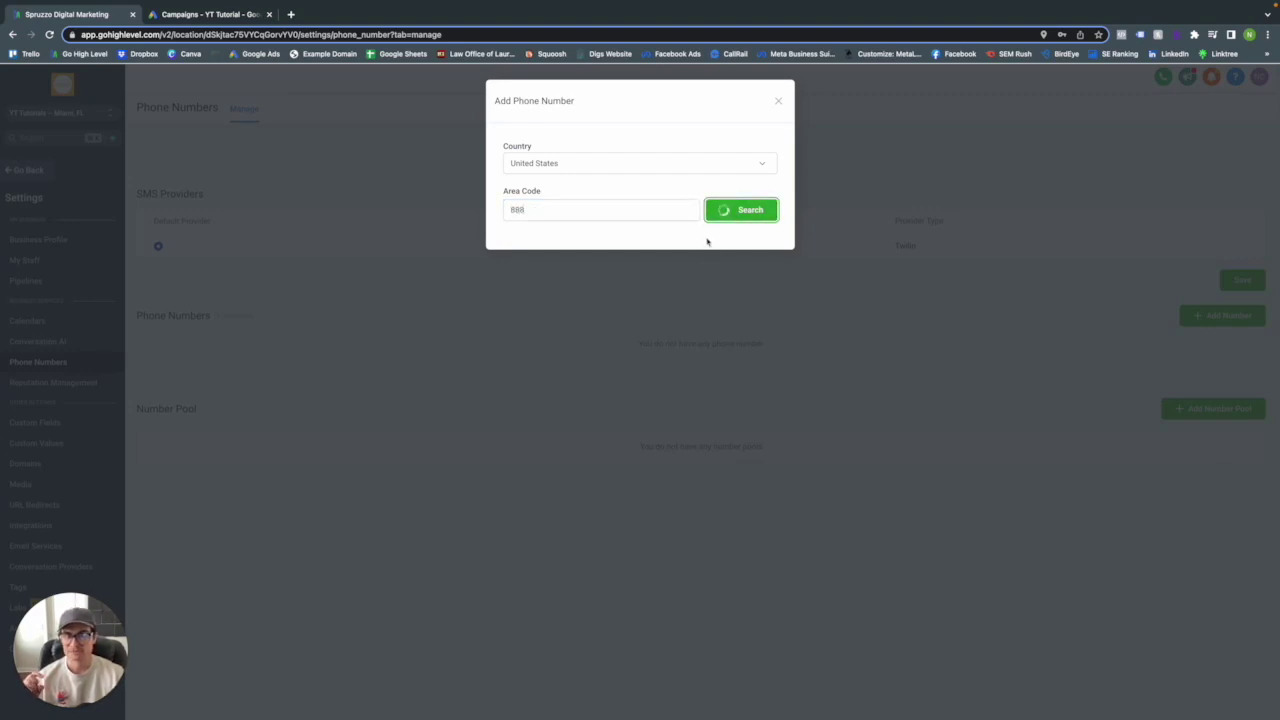
left_click_drag(578, 254, 516, 256)
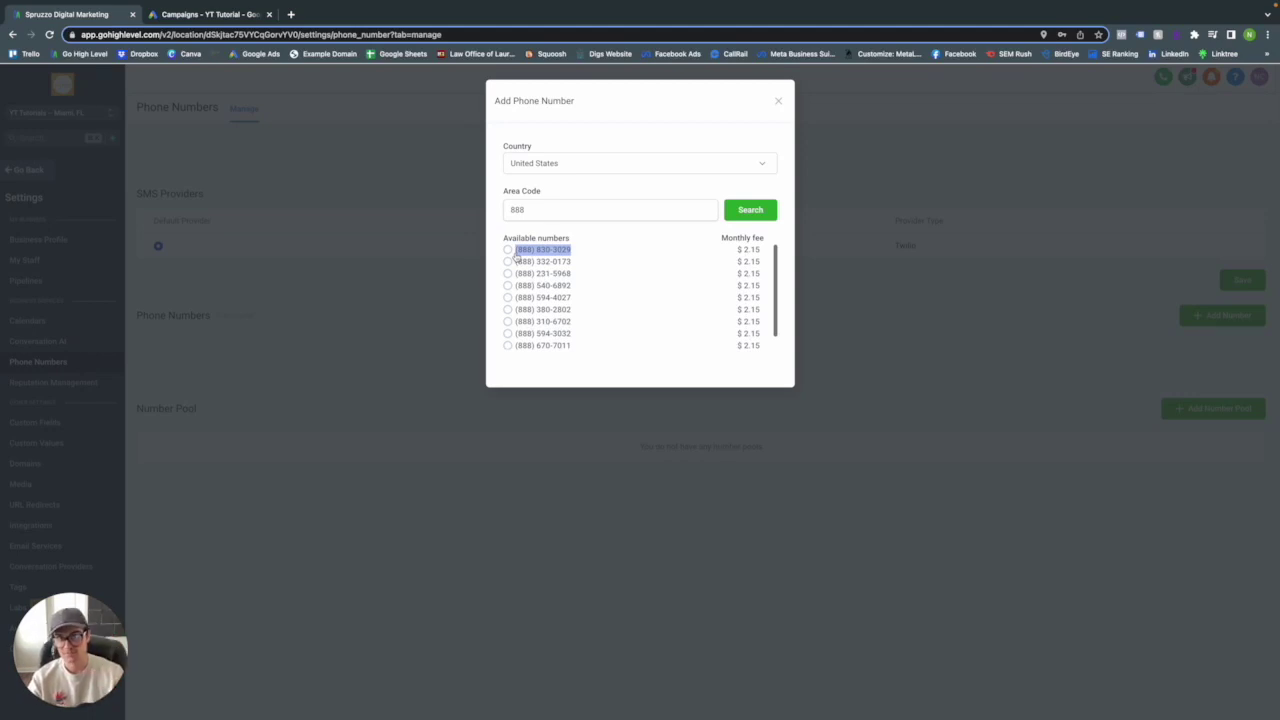
left_click(507, 250)
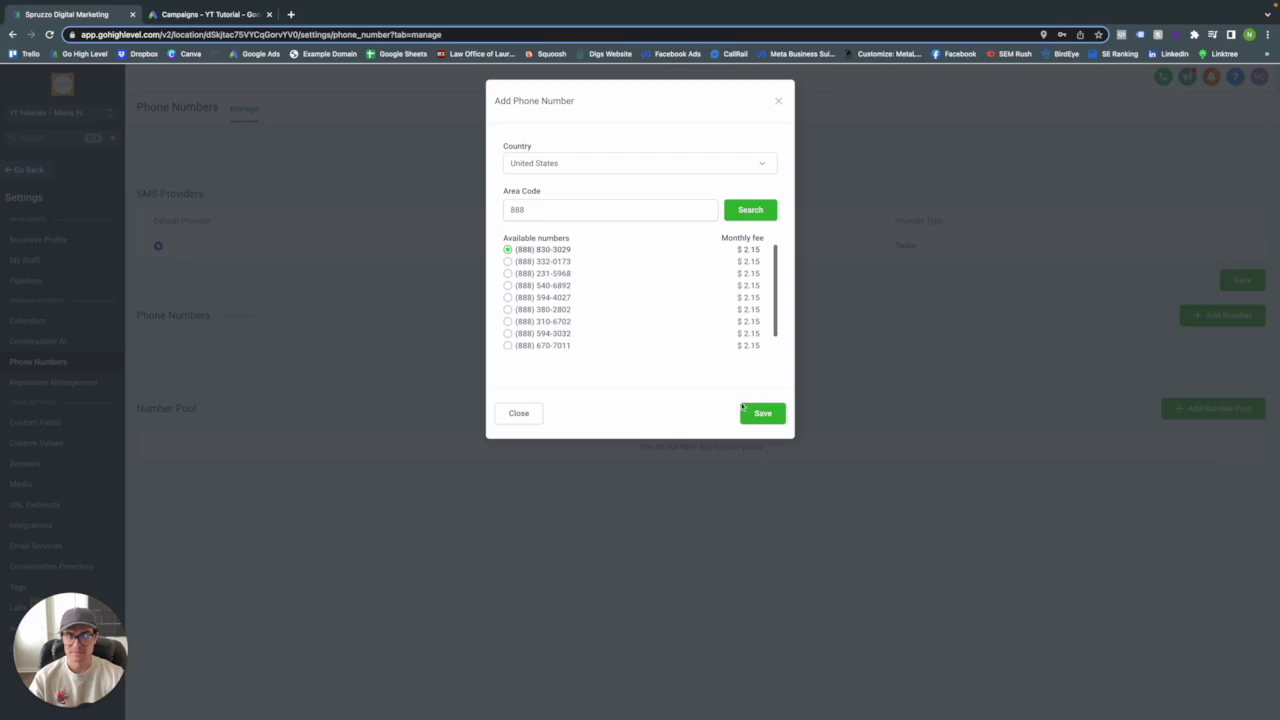
left_click(763, 414)
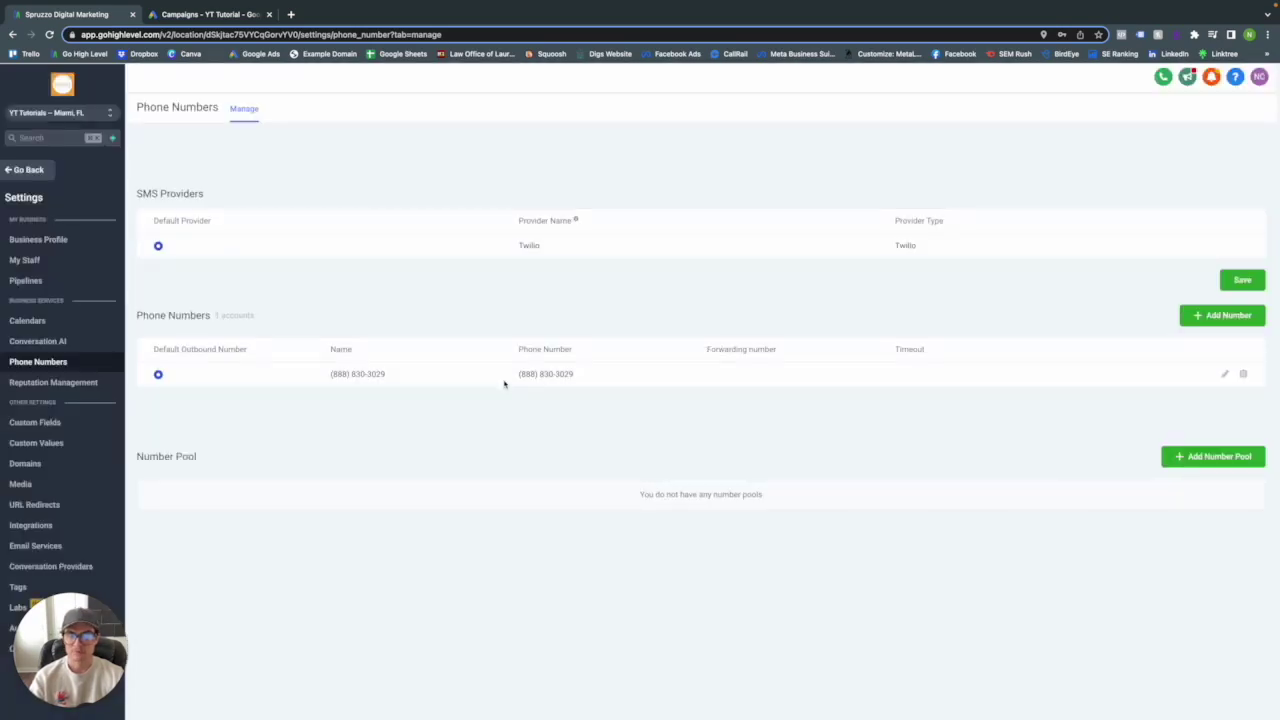
- Edit the new phone number and name it "Mobile Click to Call Extension"
left_click(1225, 375)
left_click(525, 163)
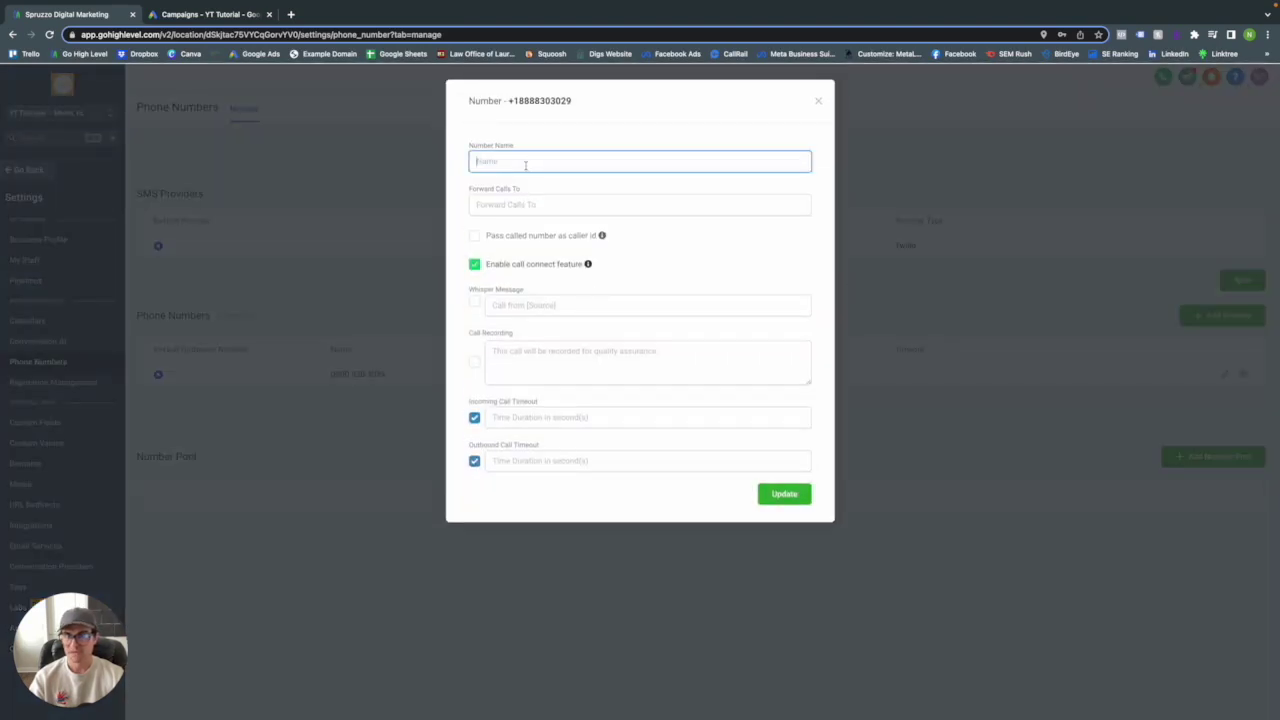
type("Mo")
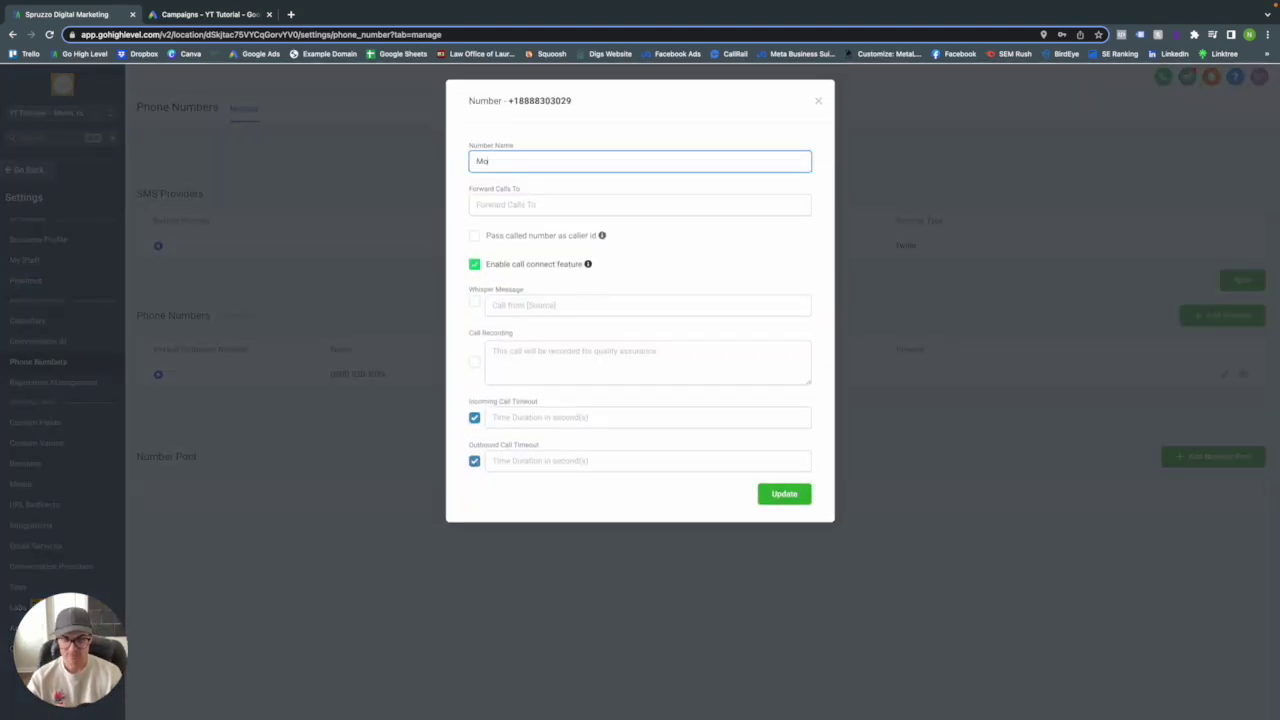
type("bile Click to Call Extension")
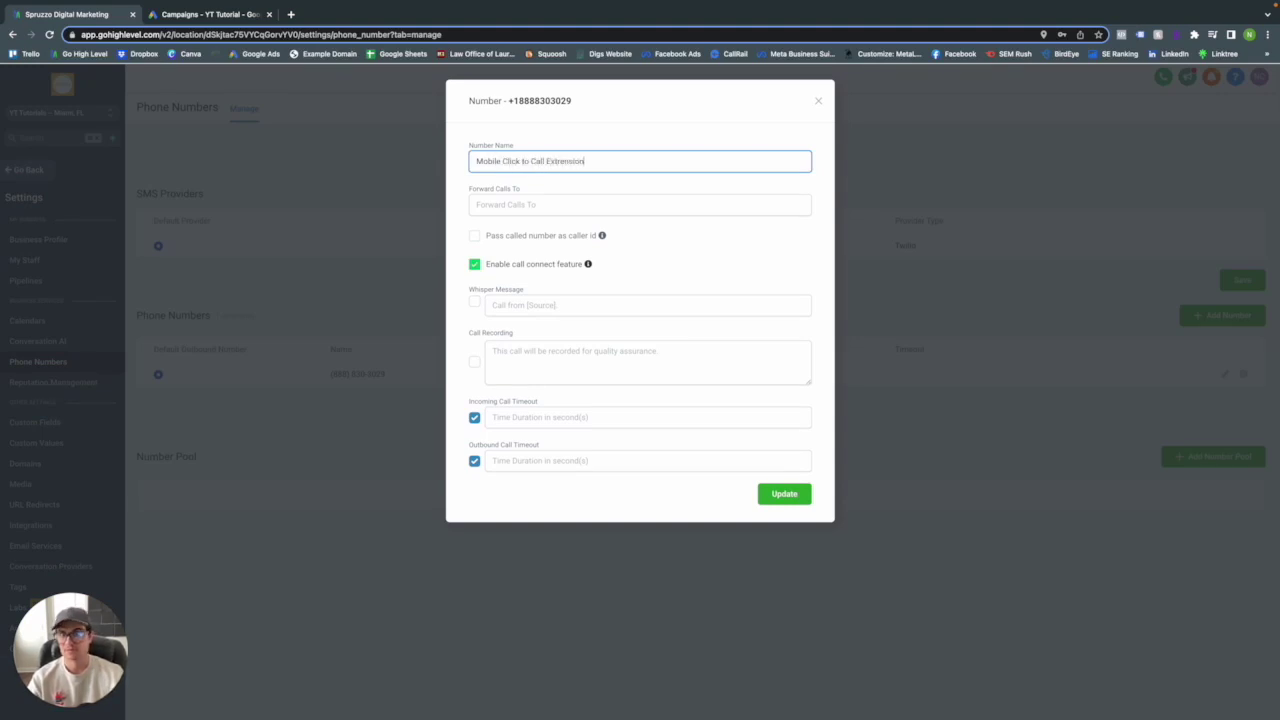
key("BackSpace")
key("BackSpace")
key("BackSpace")
key("BackSpace")
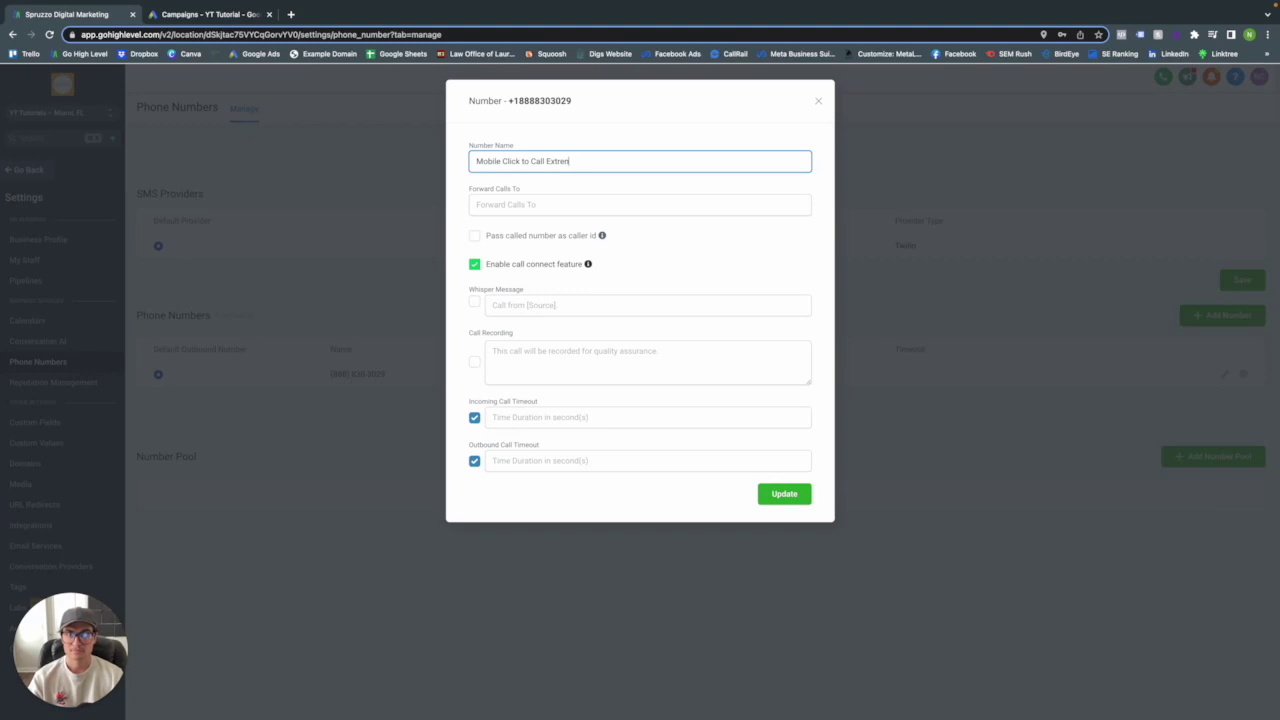
key("BackSpace")
key("BackSpace")
type("ension")
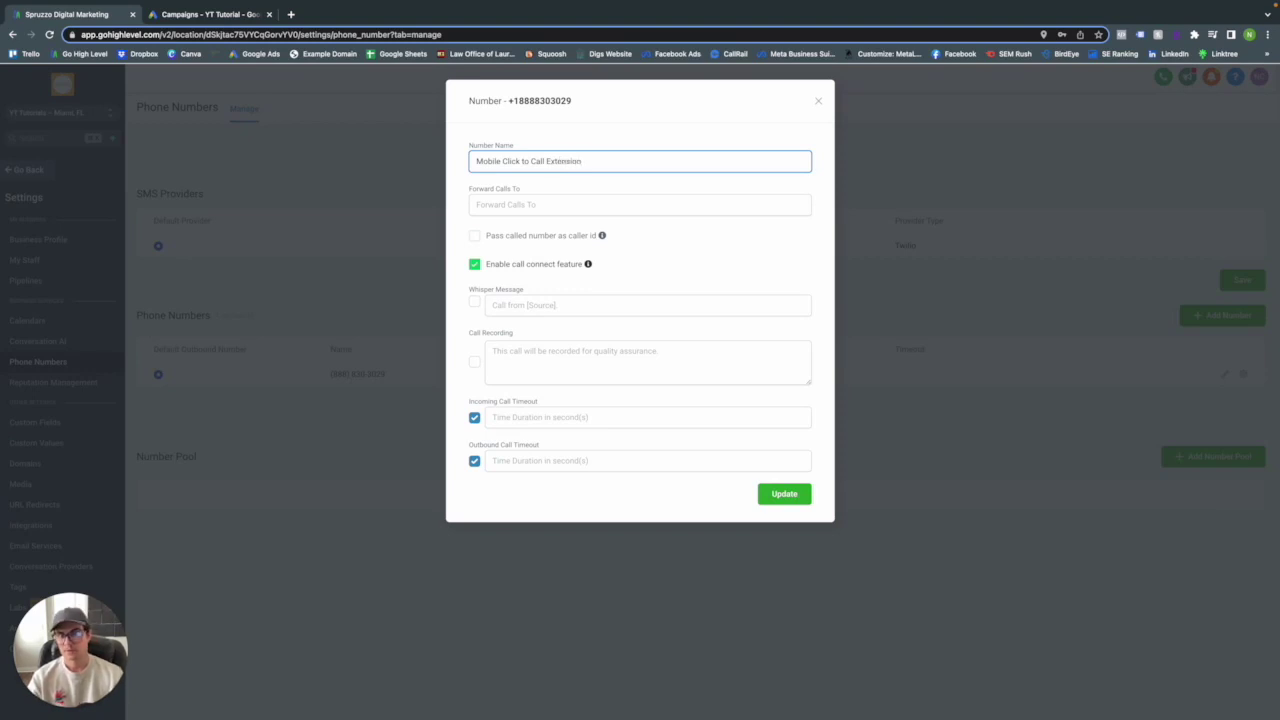
- Set the business phone number as the one this number forwards calls to and save the update
left_click(564, 204)
type("+1888")
type("88888888")
left_click(648, 263)
mouse_move(589, 266)
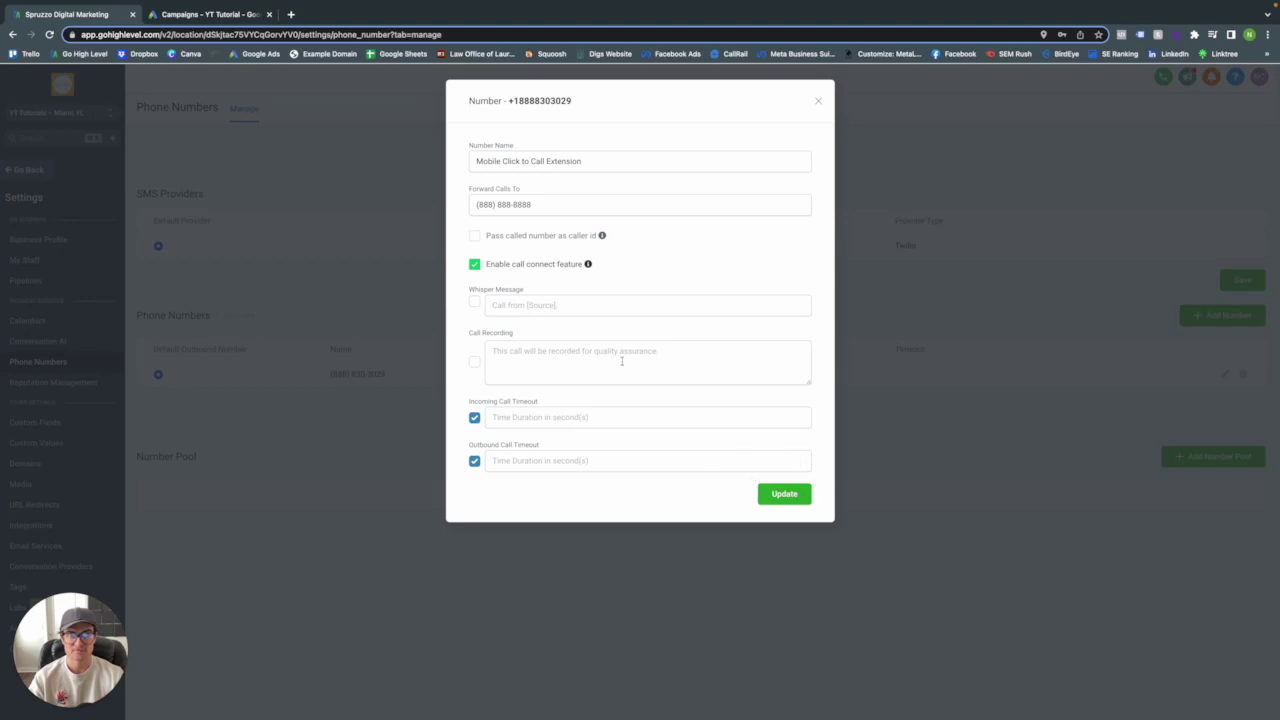
left_click(784, 494)
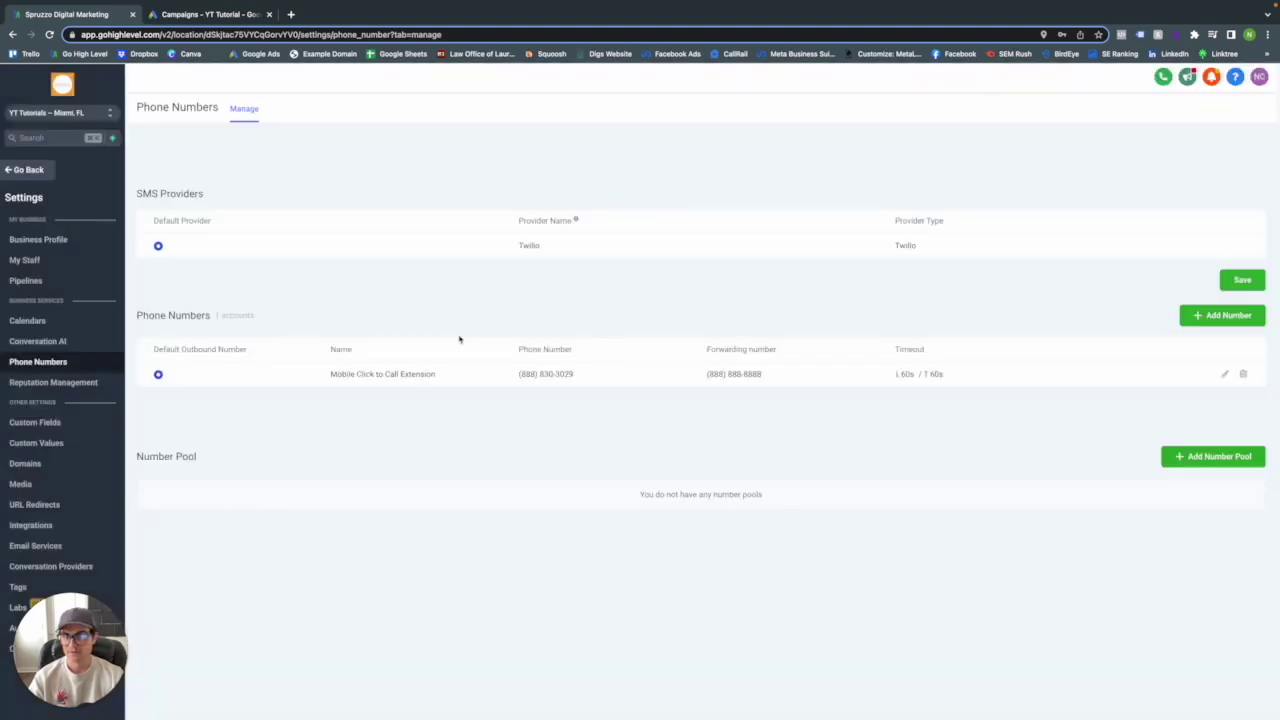
left_click_drag(600, 377, 518, 377)
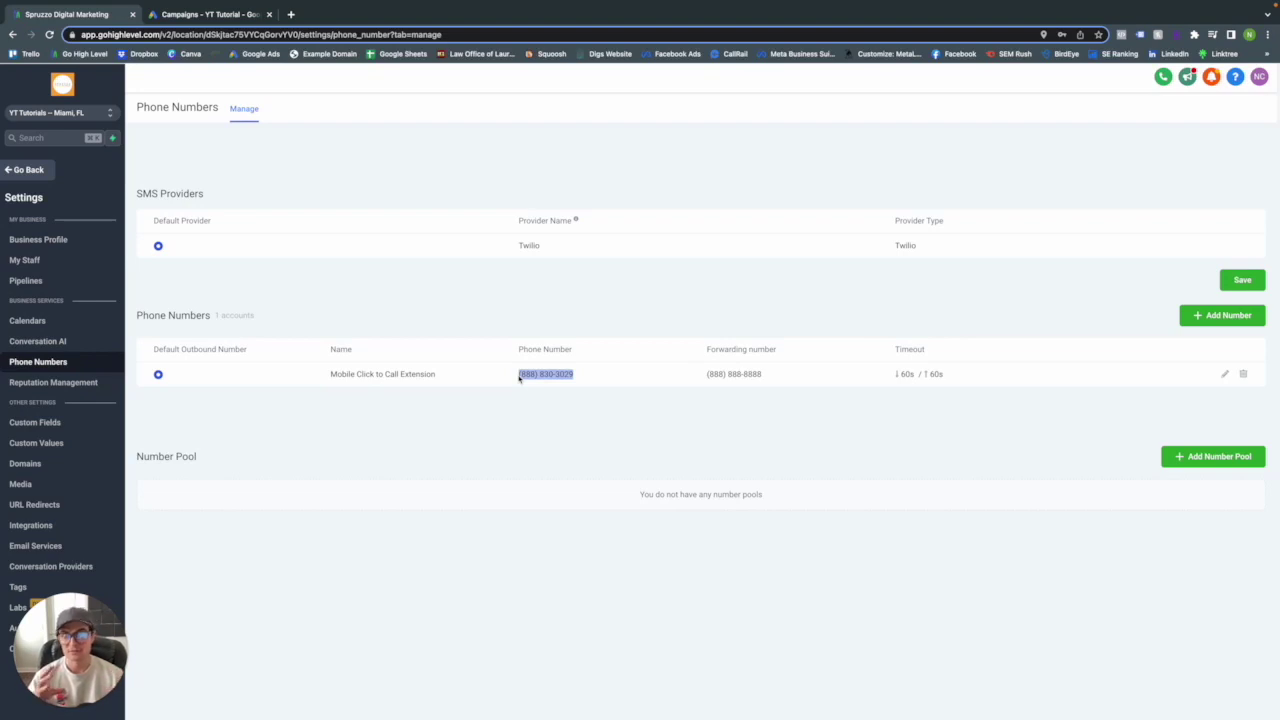
left_click(1100, 349)
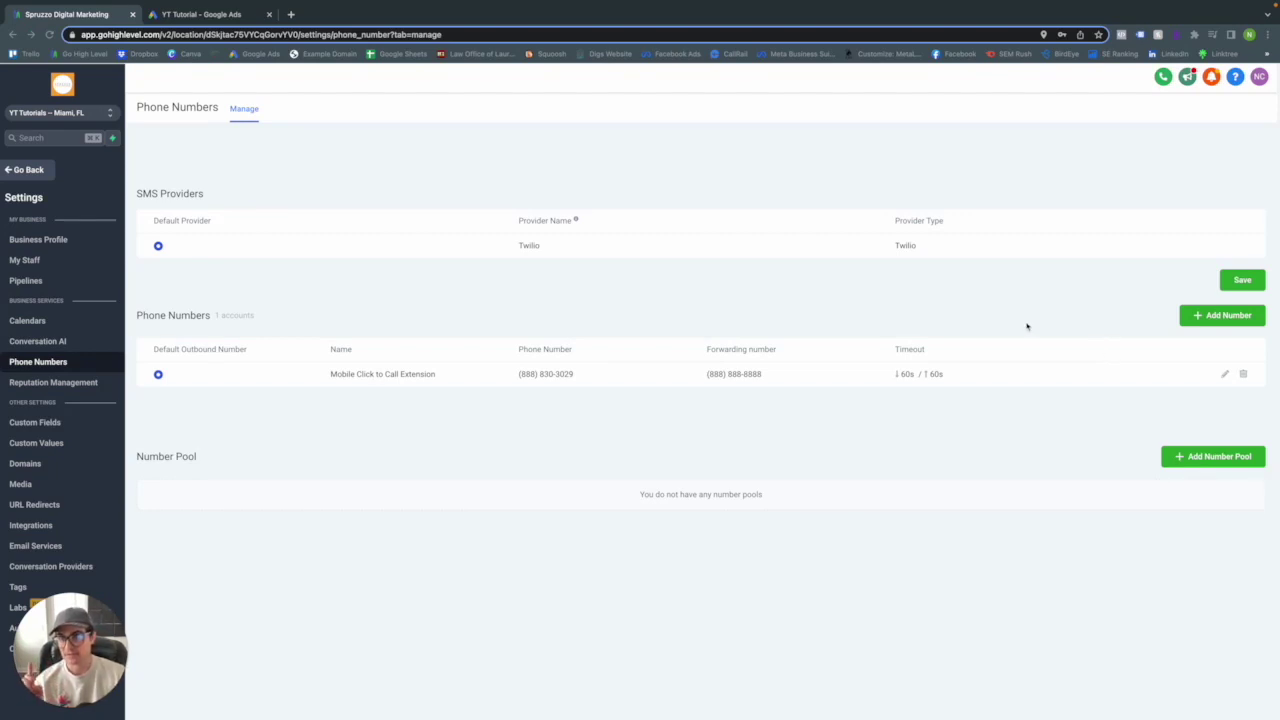
- Switch to Google Ads and open the account's conversions summary
left_click(31, 522)
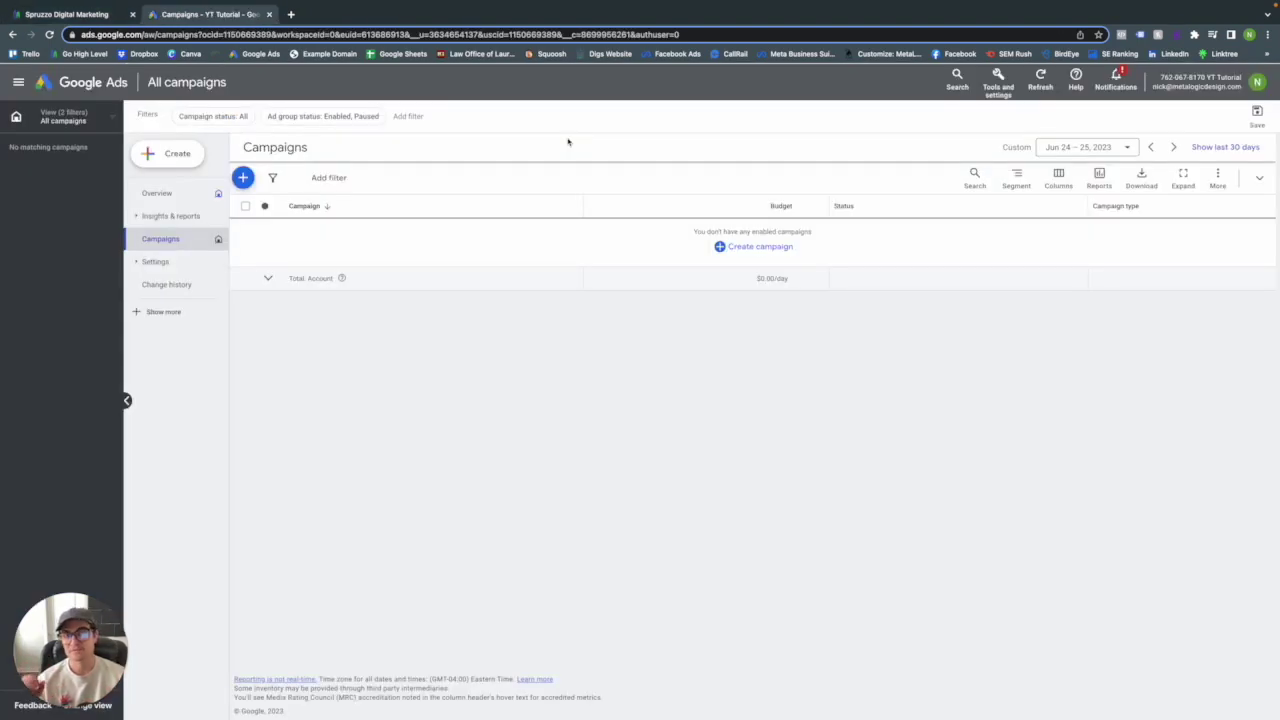
left_click(993, 87)
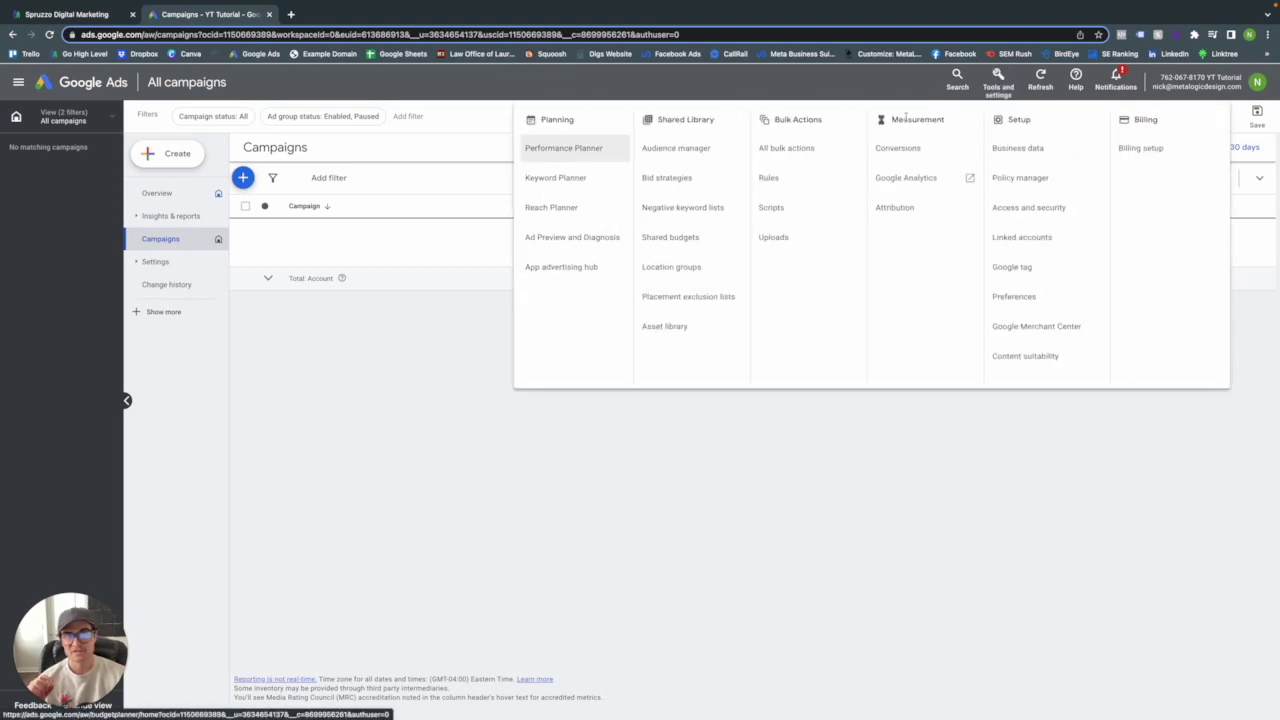
left_click(908, 150)
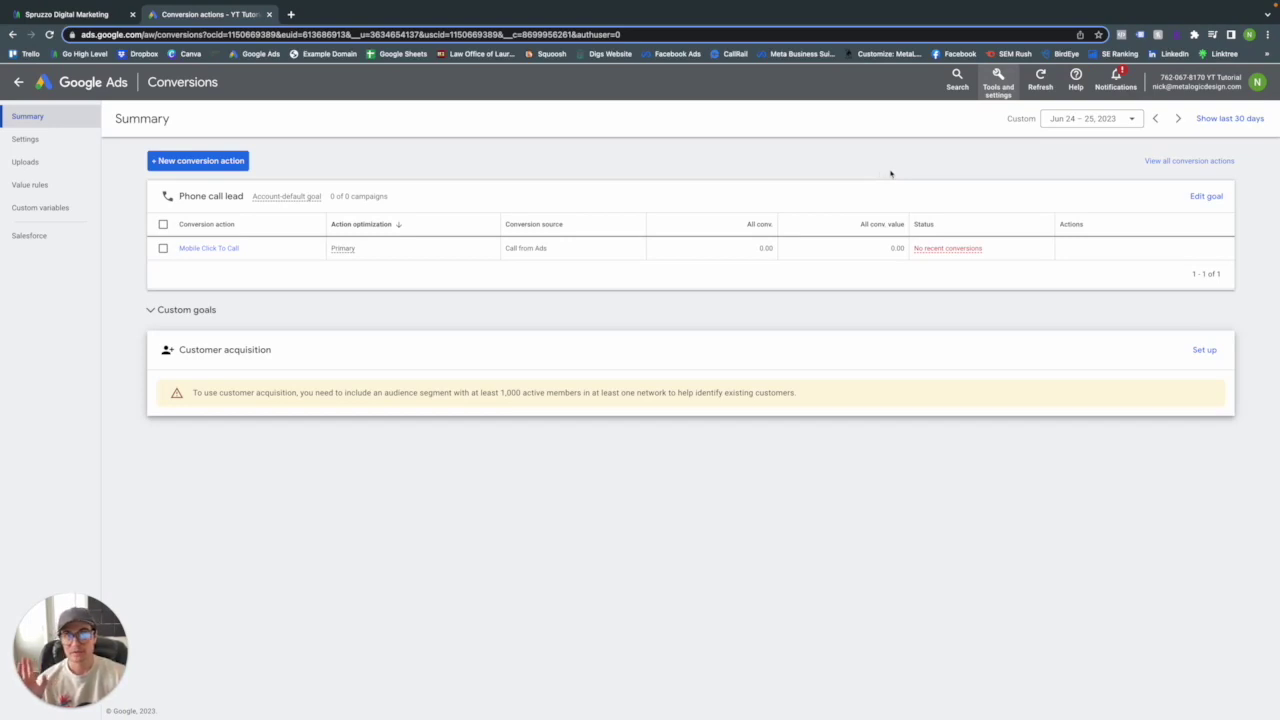
- Start a new imported conversion action from other data sources or CRMs that tracks conversions from clicks
left_click(180, 162)
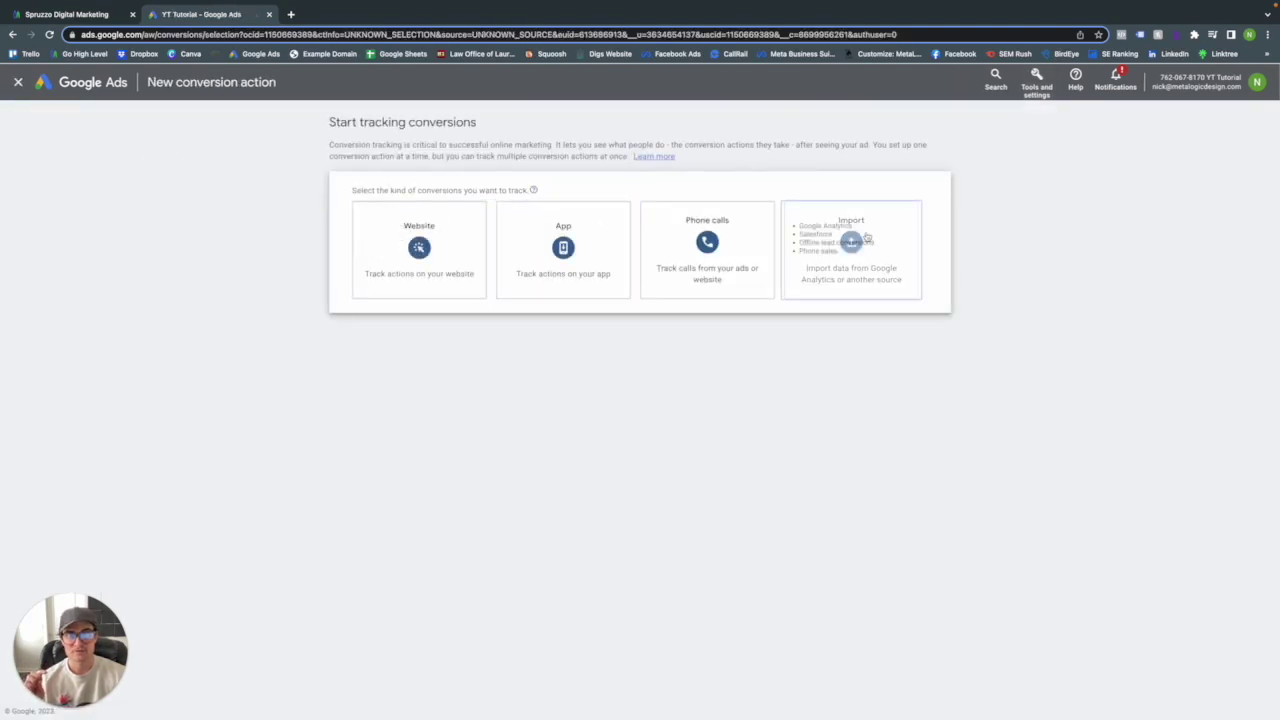
left_click(858, 240)
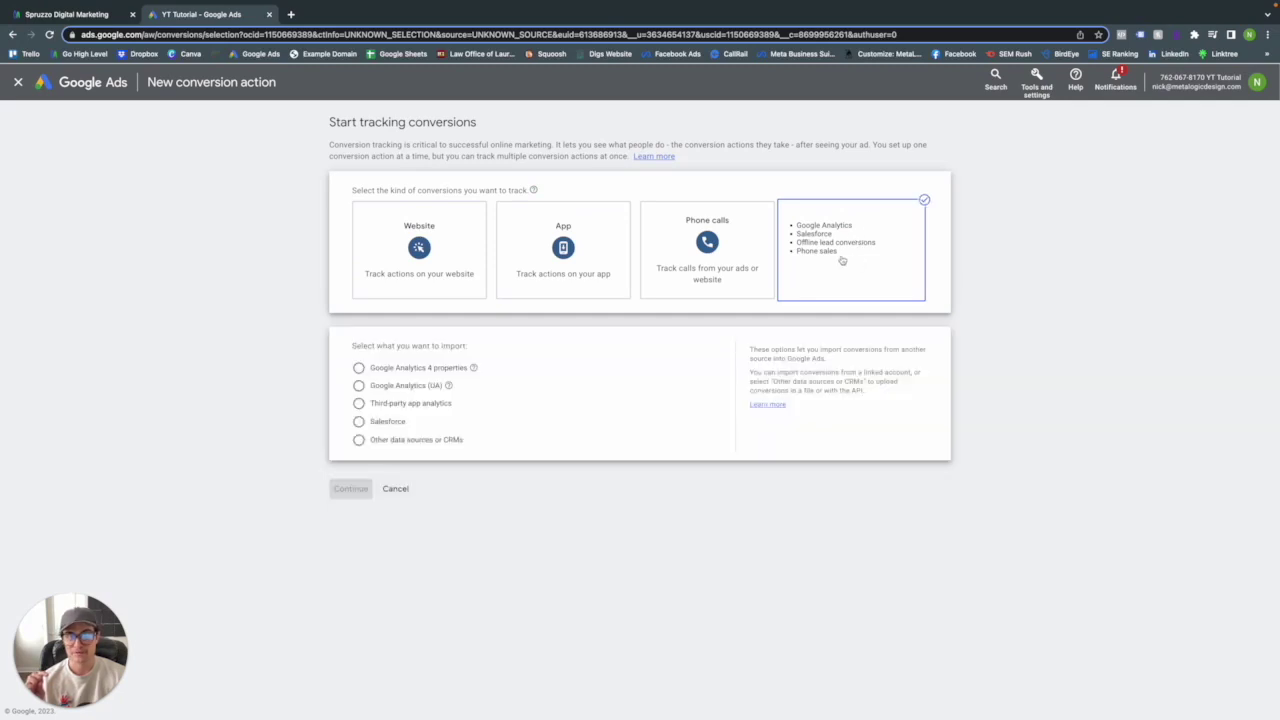
left_click(394, 442)
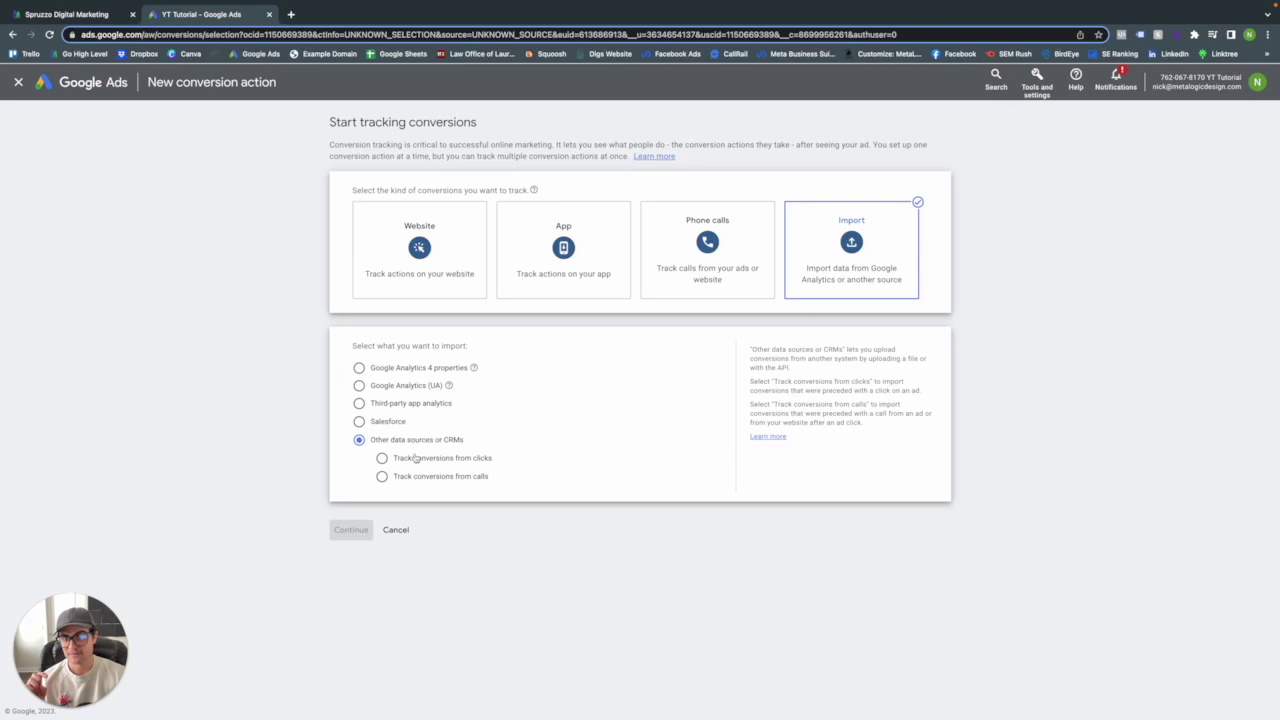
left_click(432, 459)
left_click(352, 530)
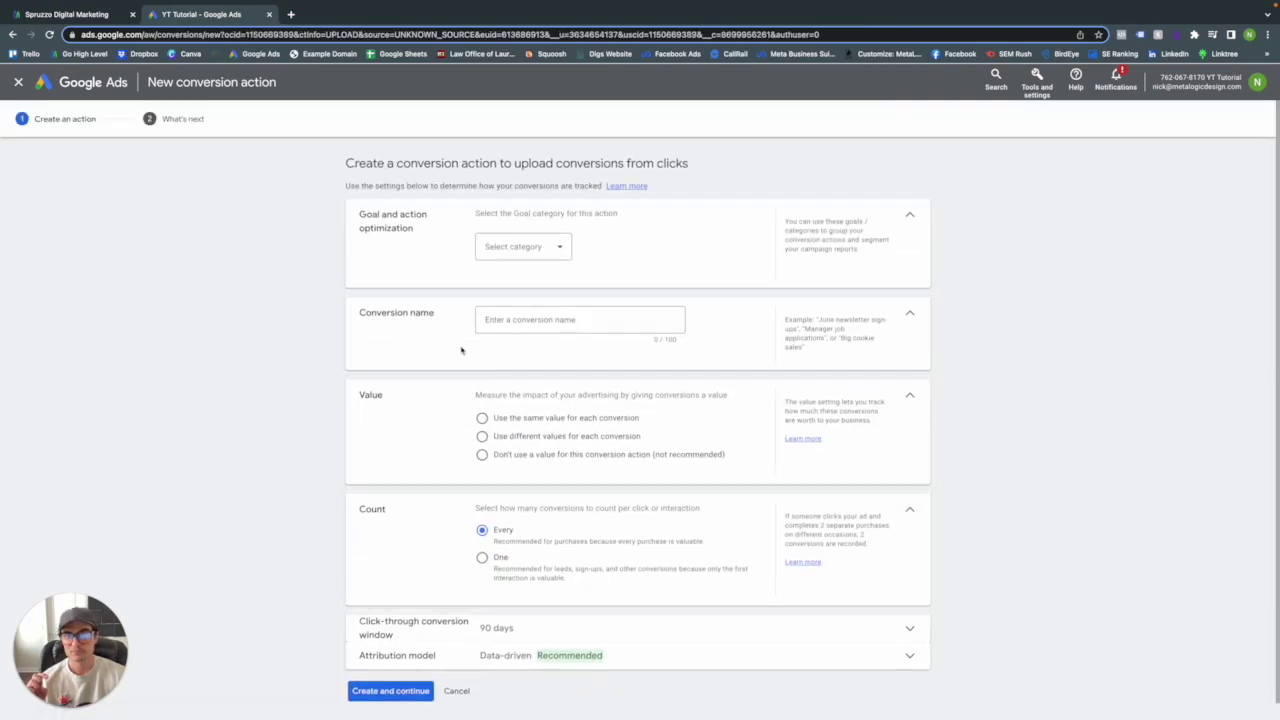
- Set the conversion action's goal category to Converted lead and name it "Twilio Calls From LP"
left_click(491, 252)
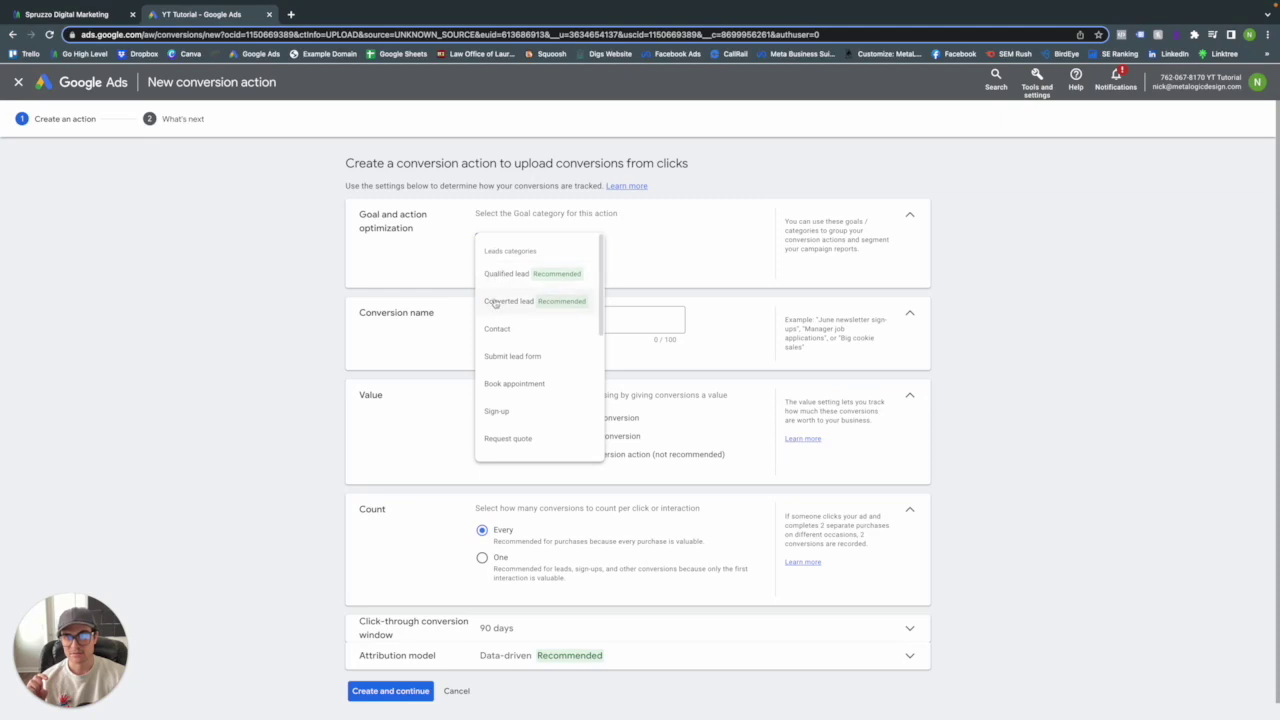
left_click(495, 296)
left_click(494, 296)
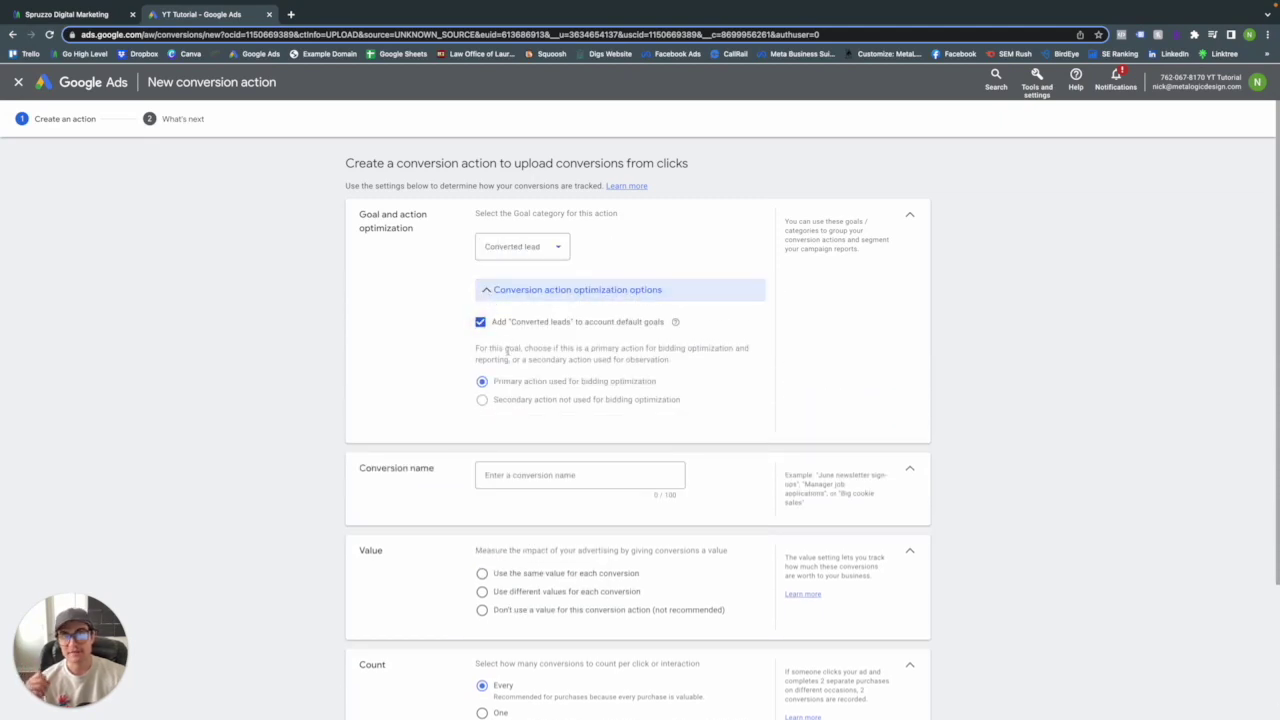
scroll(524, 468, "down", 1)
left_click(527, 409)
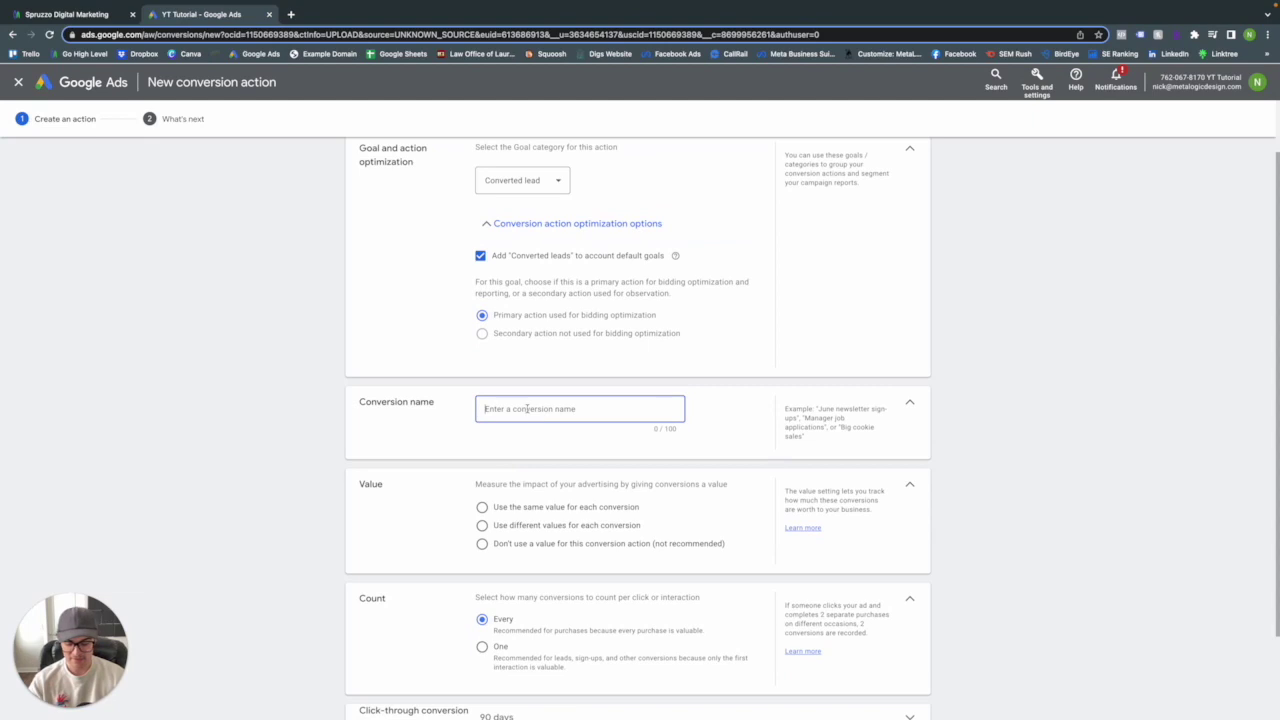
type("Twilio Calls From LP")
- Choose not to use a value for the landing page conversion action and set its count to One
scroll(543, 431, "down", 2)
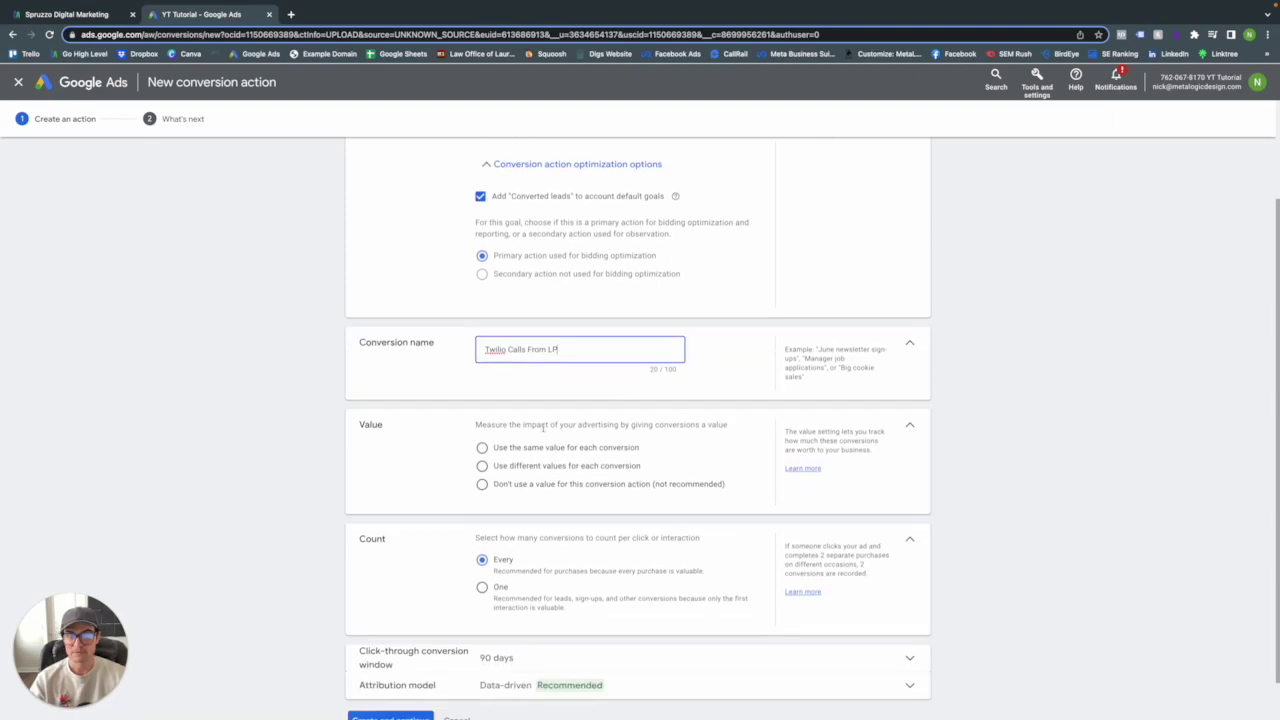
left_click(458, 430)
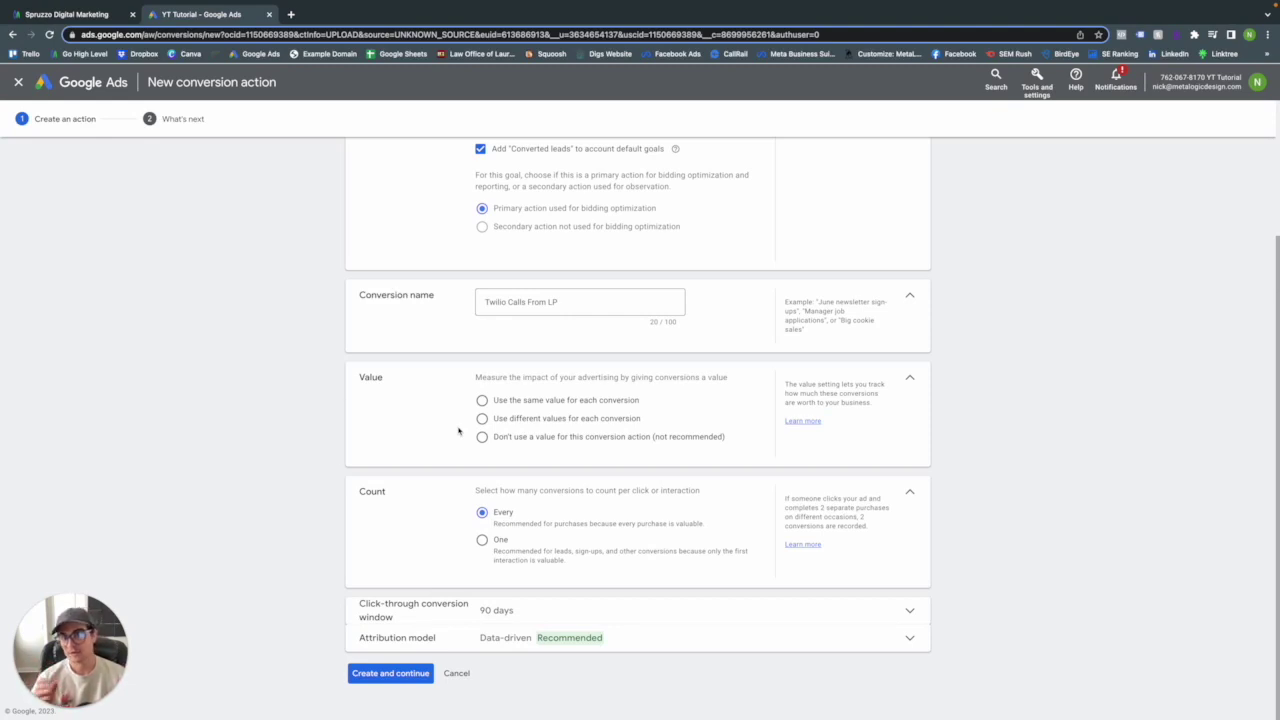
left_click(482, 437)
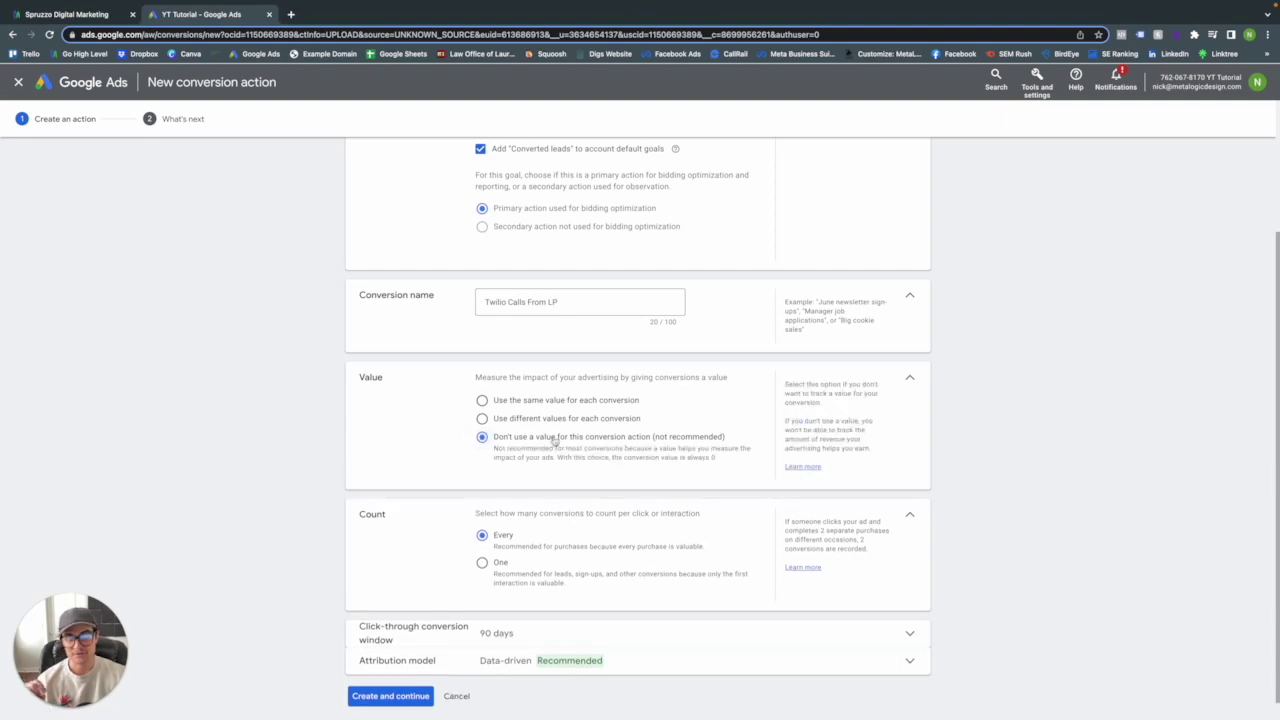
scroll(560, 450, "down", 1)
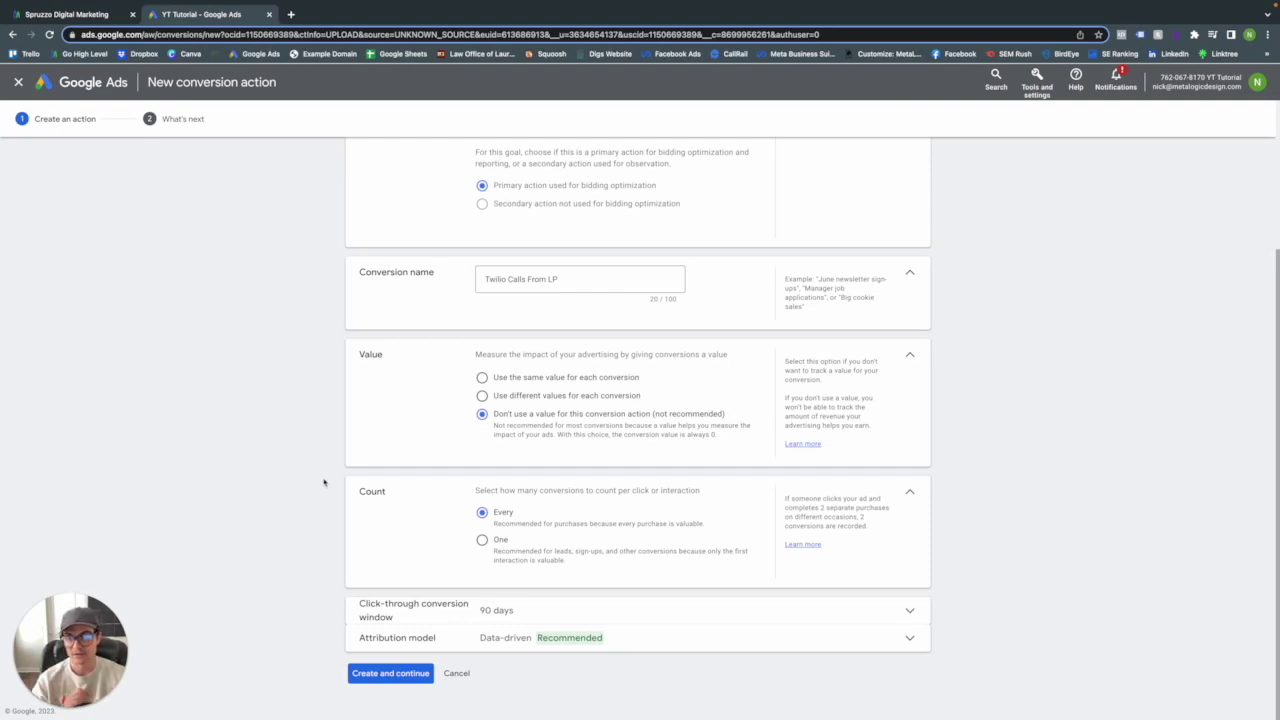
scroll(480, 530, "up", 1)
left_click(482, 546)
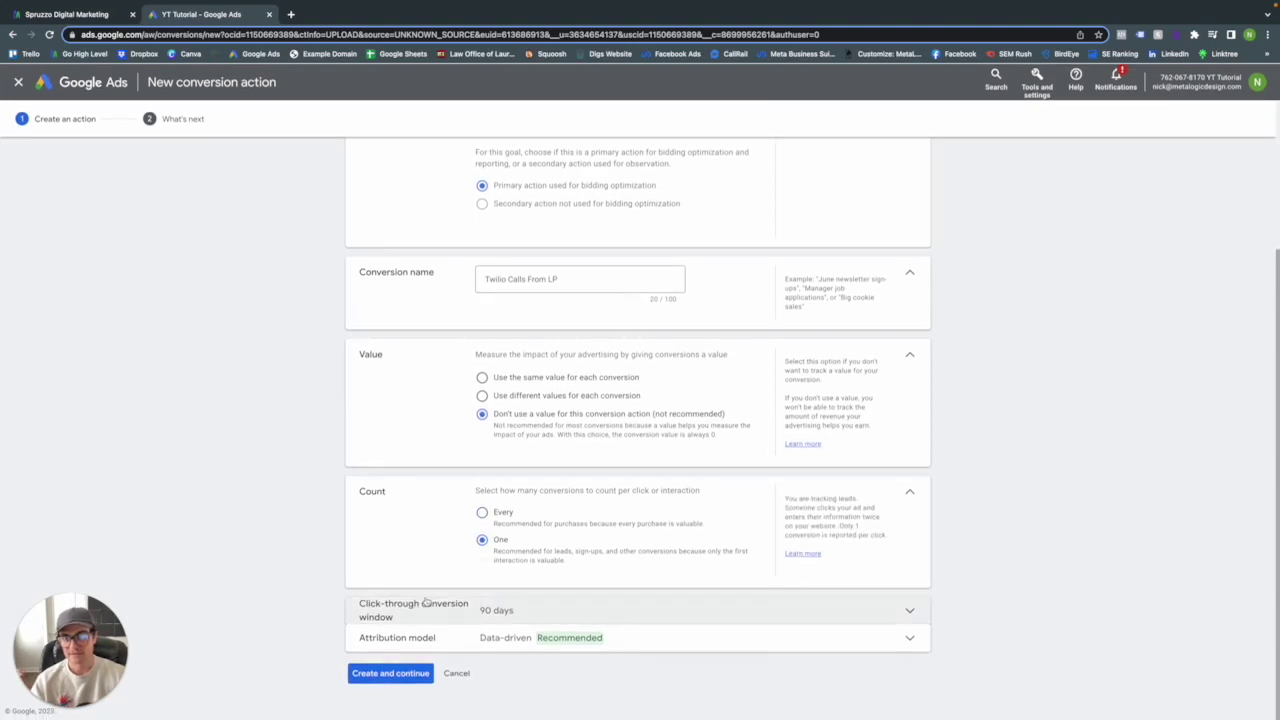
- Set the attribution model to First click, create the conversion action, and continue with Google click identifiers
left_click(486, 636)
left_click(545, 593)
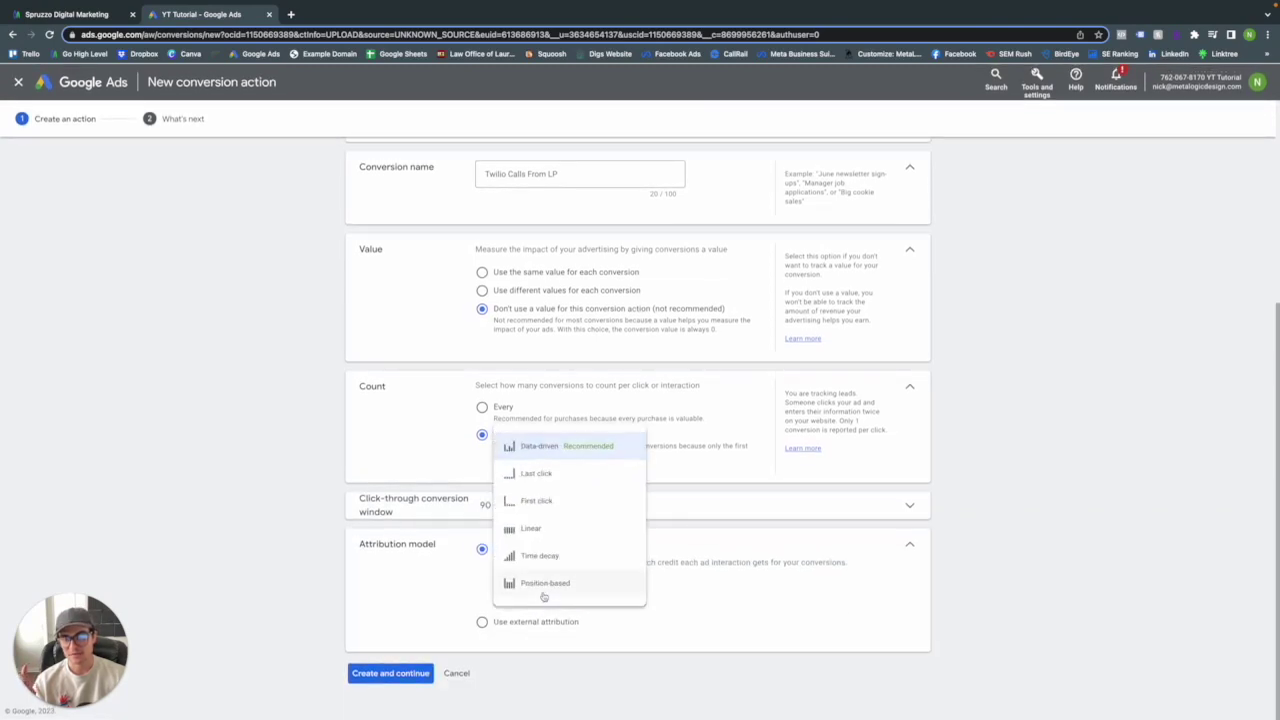
left_click(536, 500)
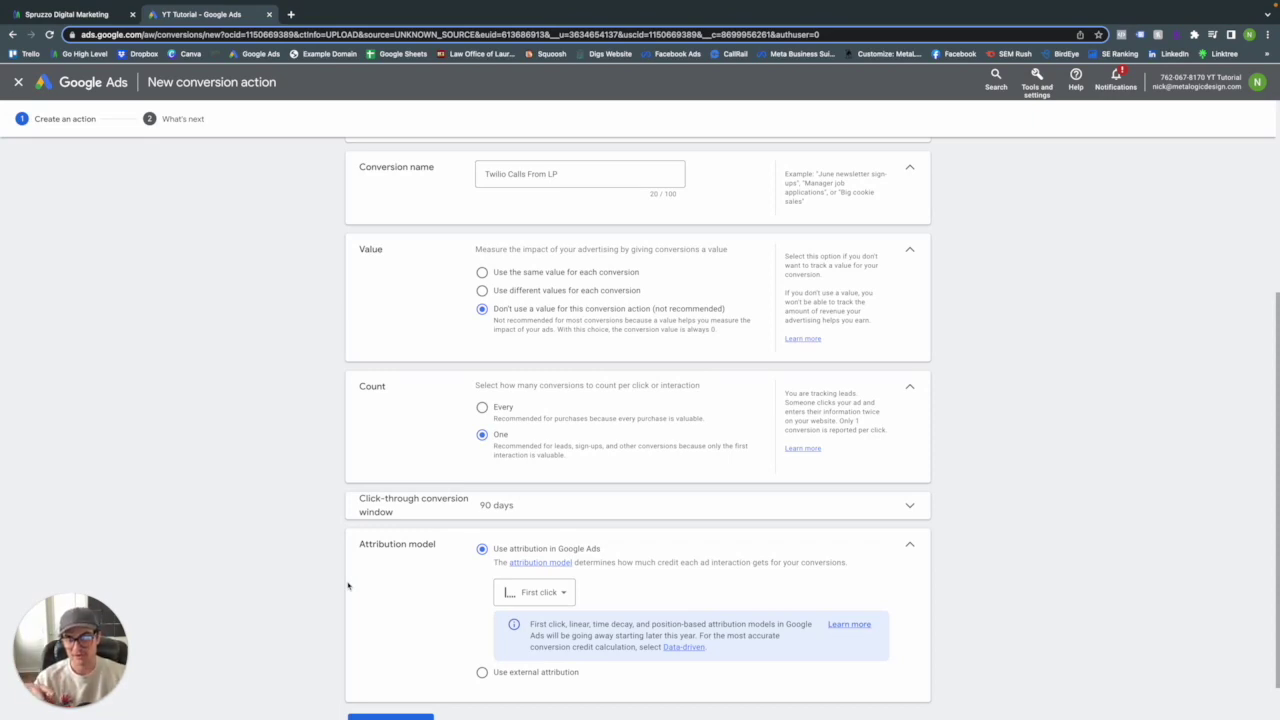
scroll(348, 586, "down", 1)
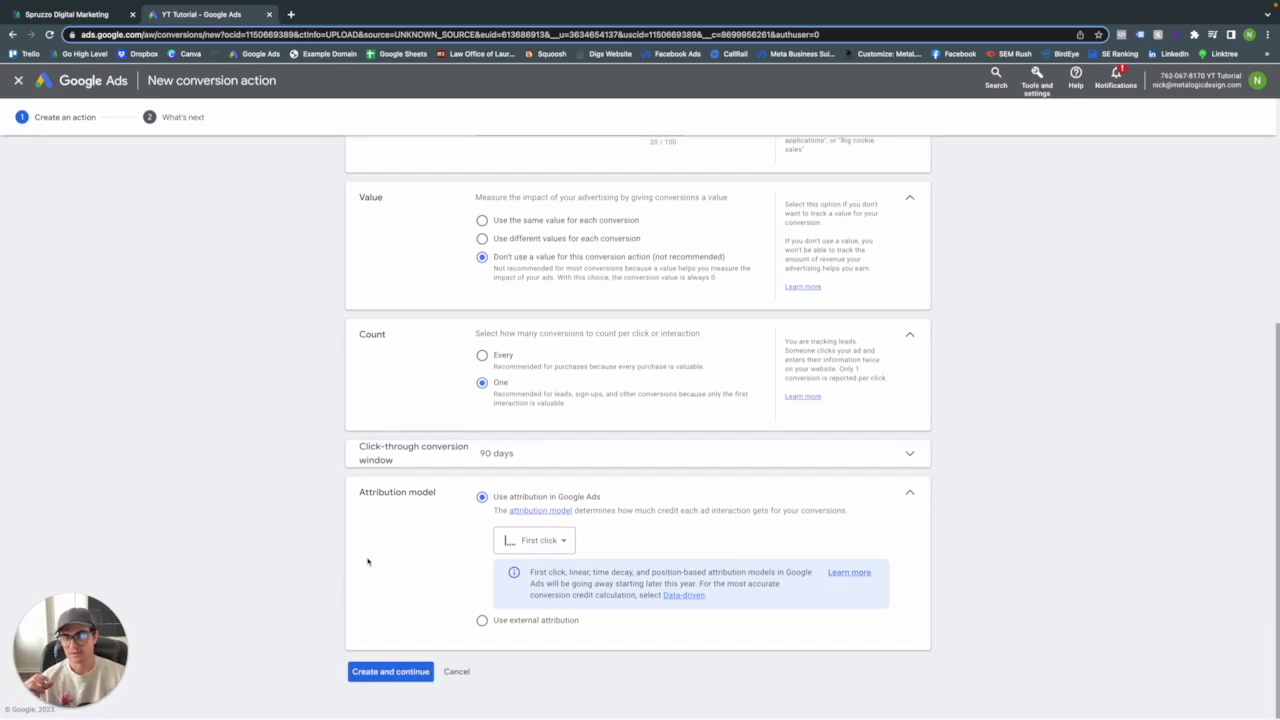
left_click(388, 672)
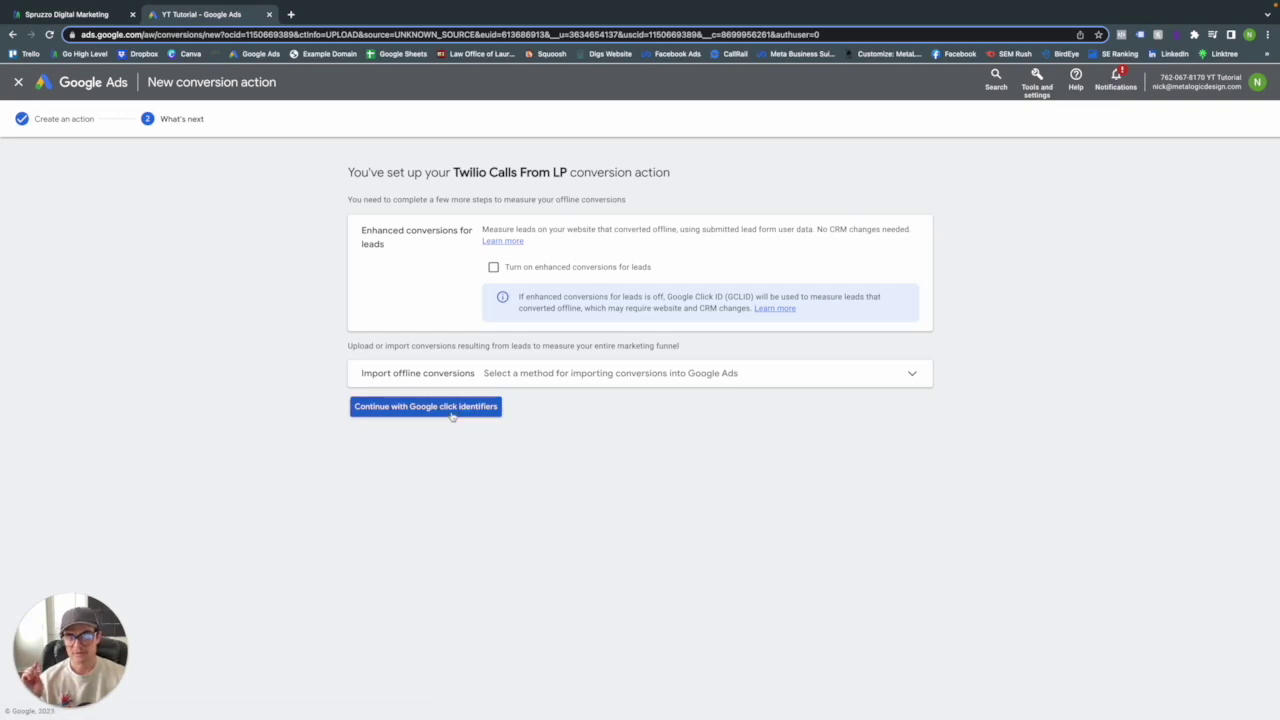
left_click(460, 407)
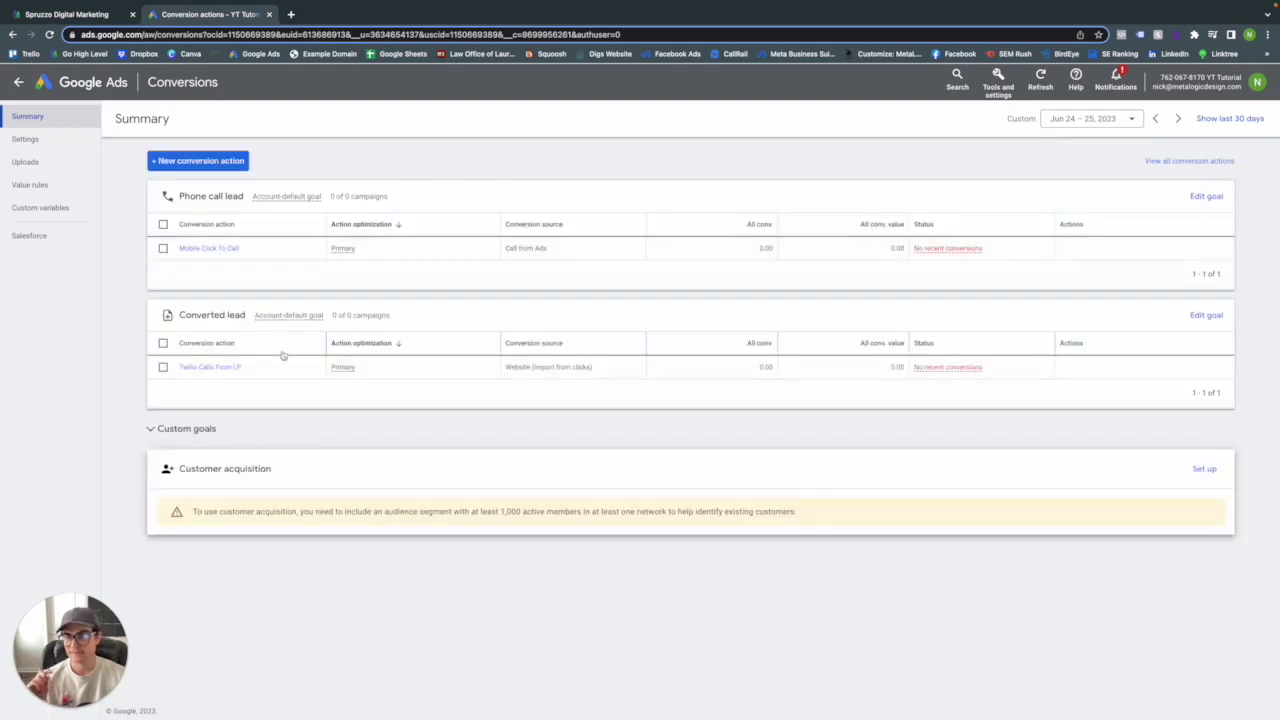
- Start another new conversion action for phone calls from ads using call extensions or call-only ads
left_click(217, 164)
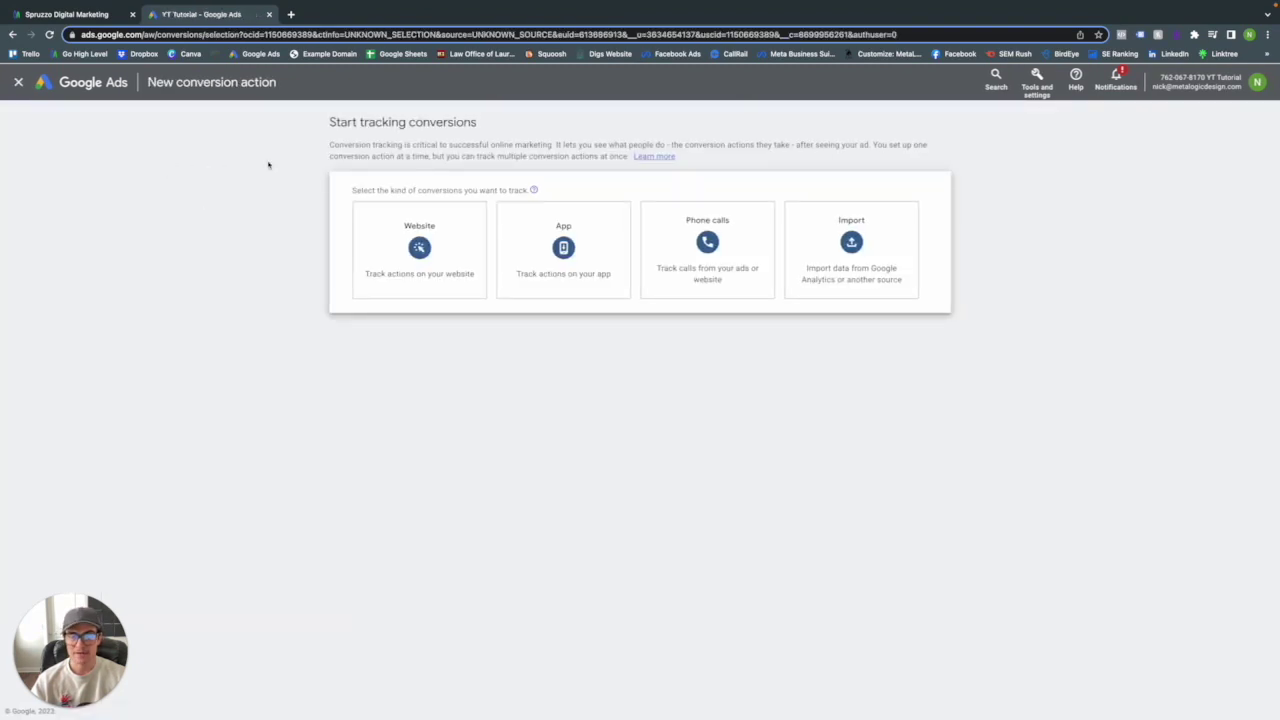
mouse_move(730, 250)
left_click(694, 253)
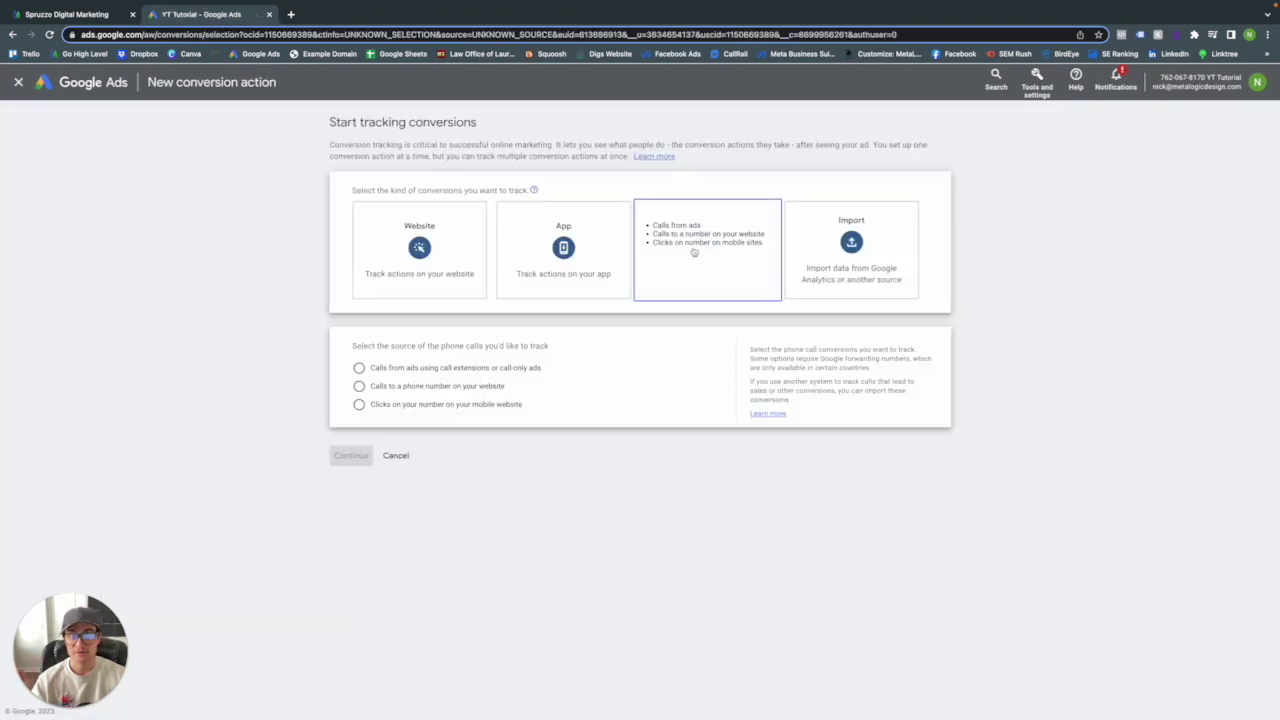
left_click(454, 374)
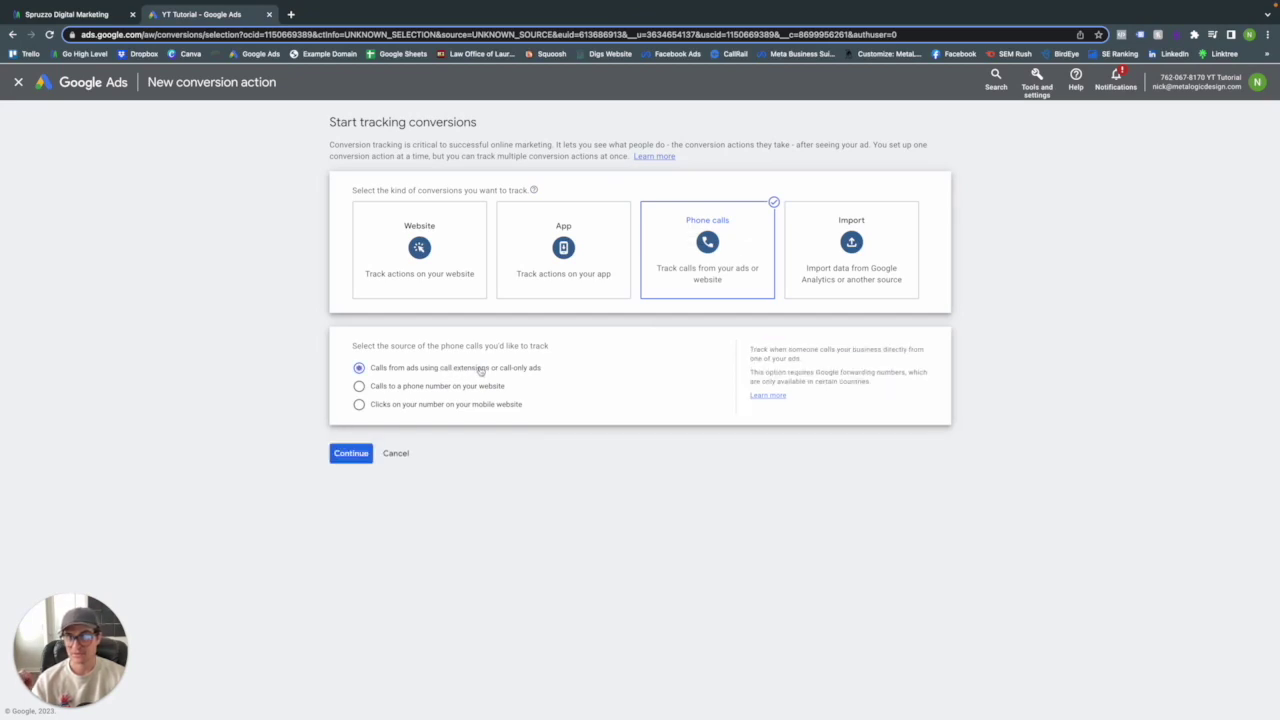
left_click(369, 453)
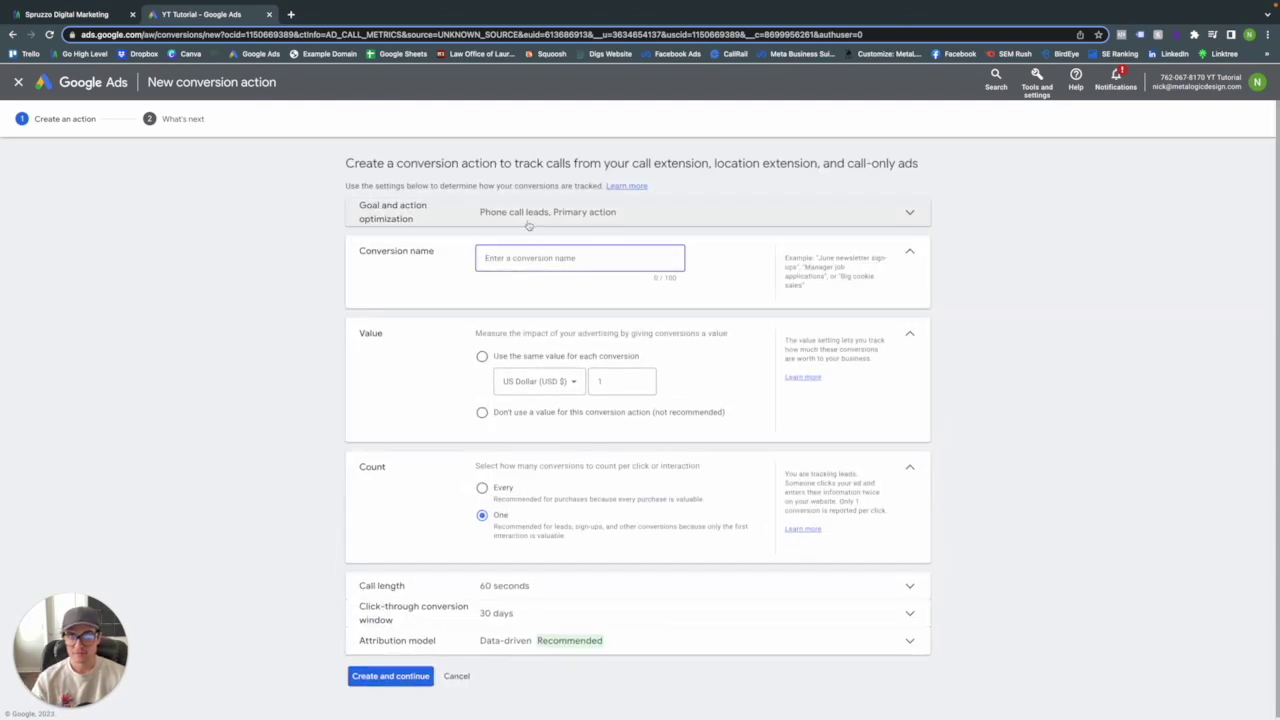
- Expand the Phone call lead goal's optimization options and name the conversion "Mobile Click to Call # - Twilio"
left_click(526, 222)
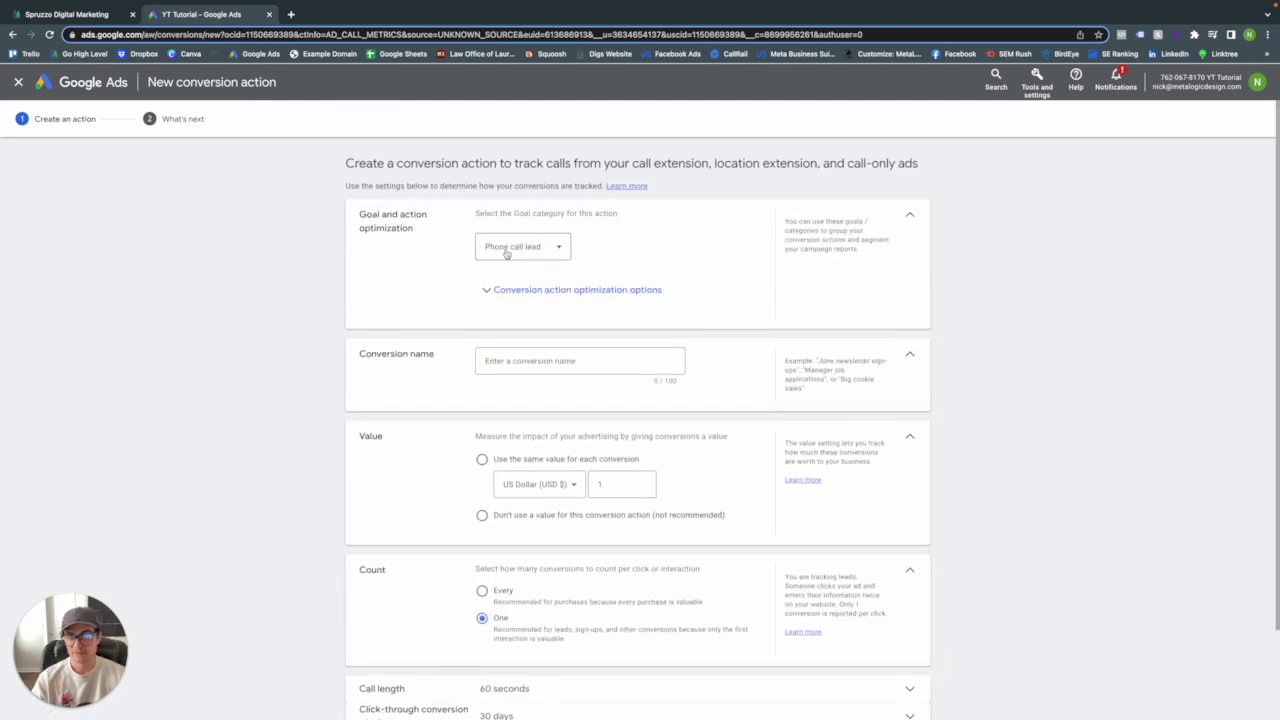
left_click(545, 290)
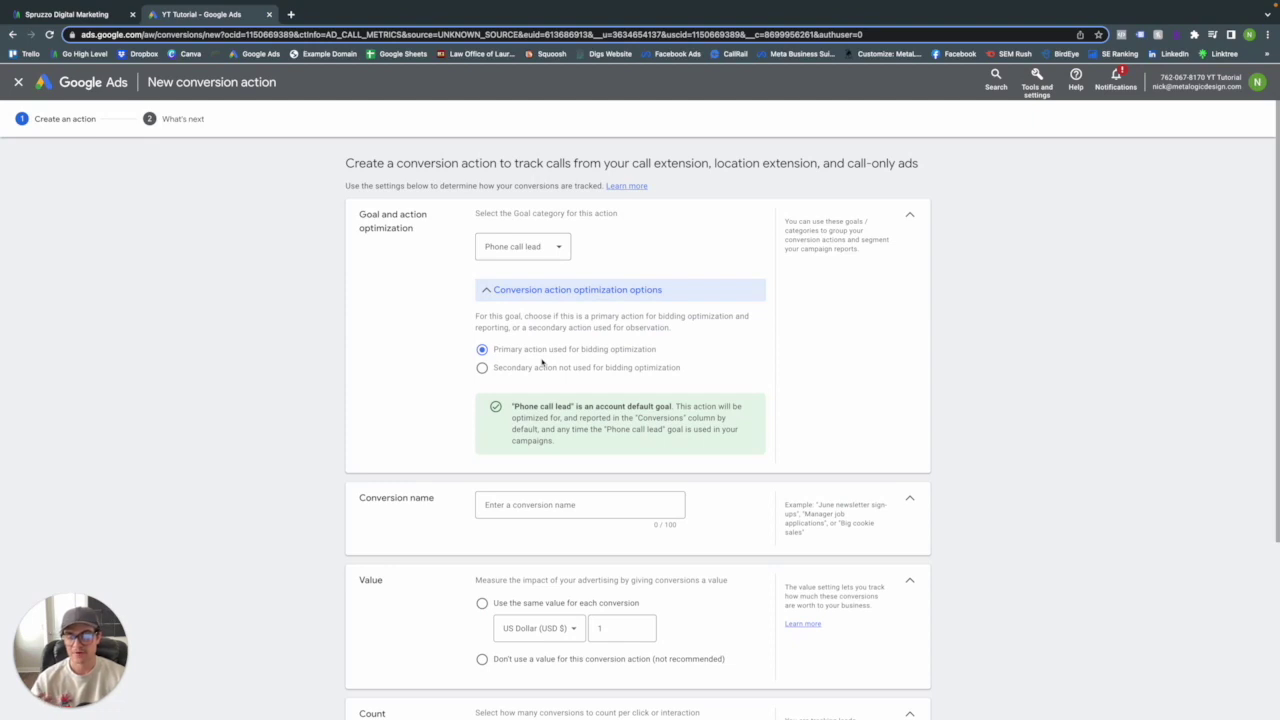
left_click(558, 504)
type("Mobile C")
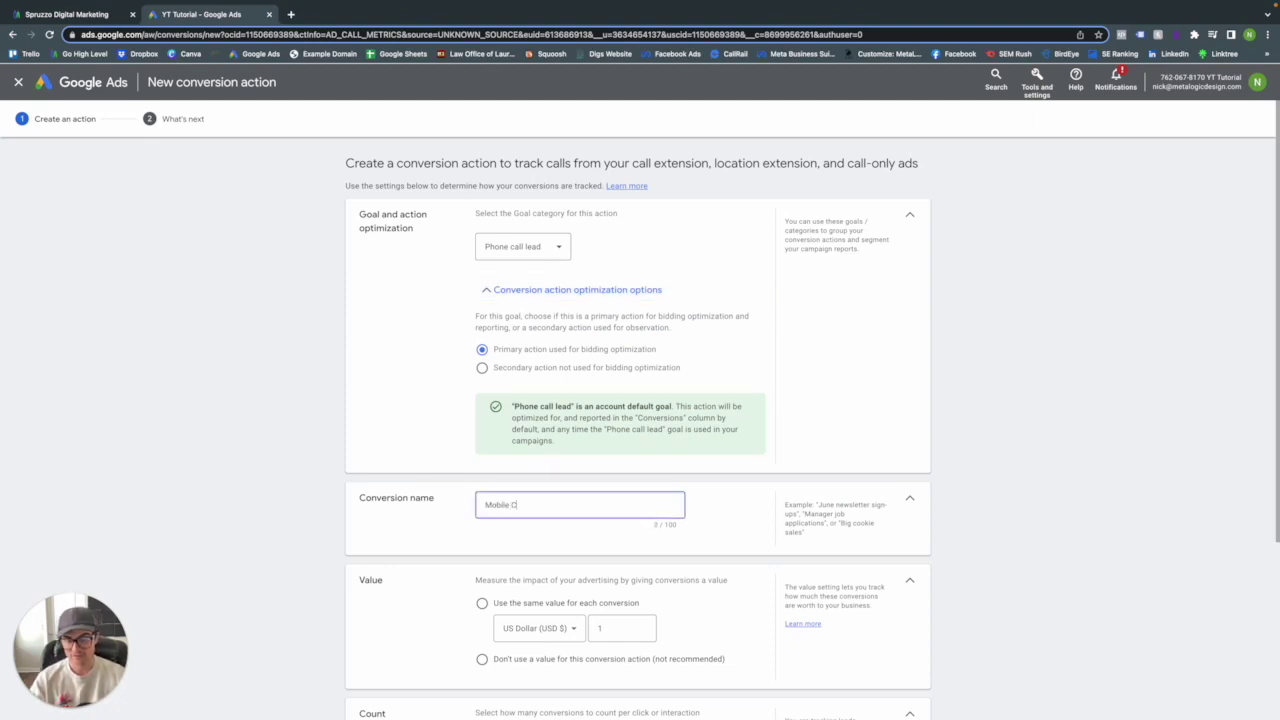
type("a")
type("ick ")
type("to C")
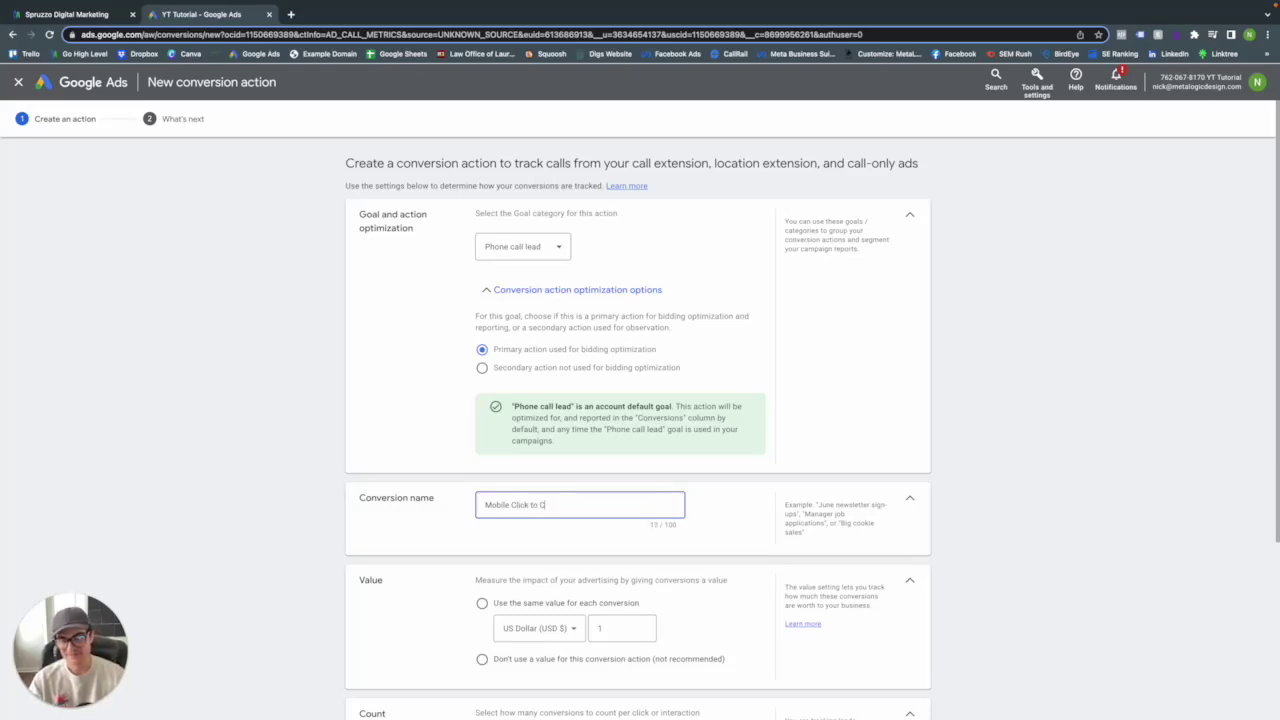
type("all # - Twilio")
- Choose not to use a value for the mobile click-to-call conversion action
scroll(563, 503, "down", 3)
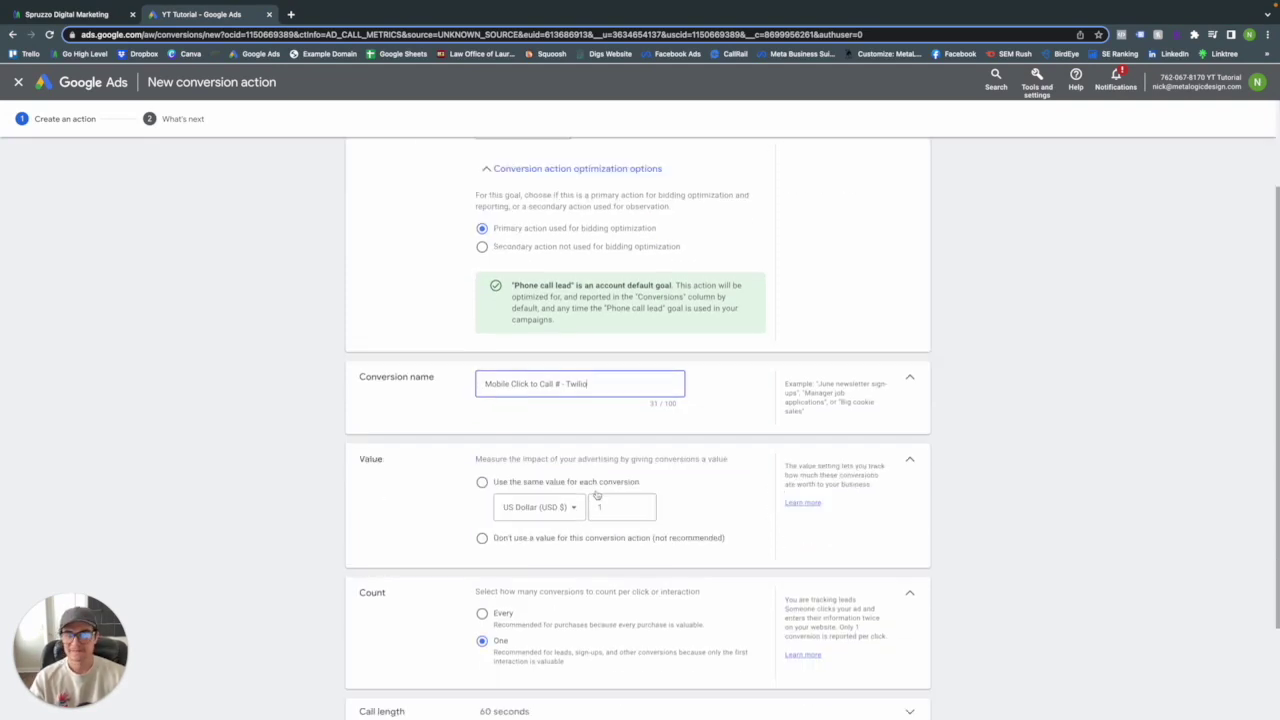
left_click(483, 492)
left_click(483, 491)
scroll(560, 503, "down", 2)
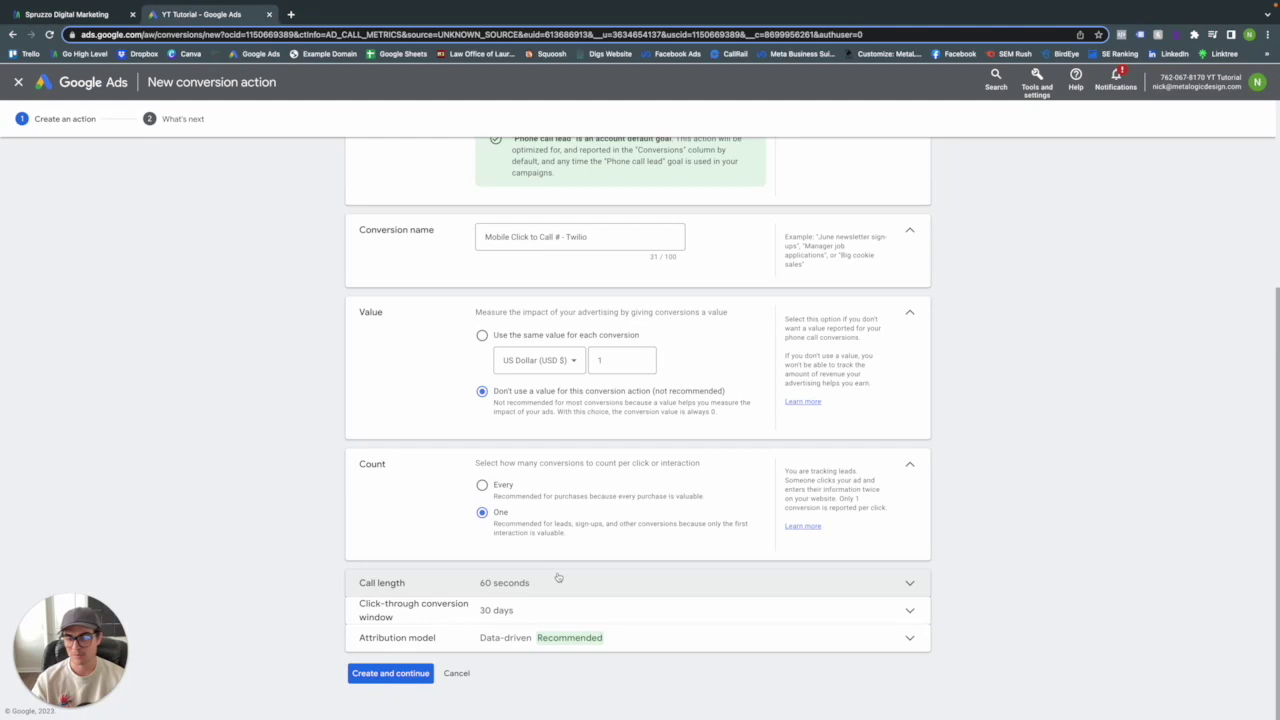
- Set the call conversion's attribution model to First click and create the action
left_click(519, 633)
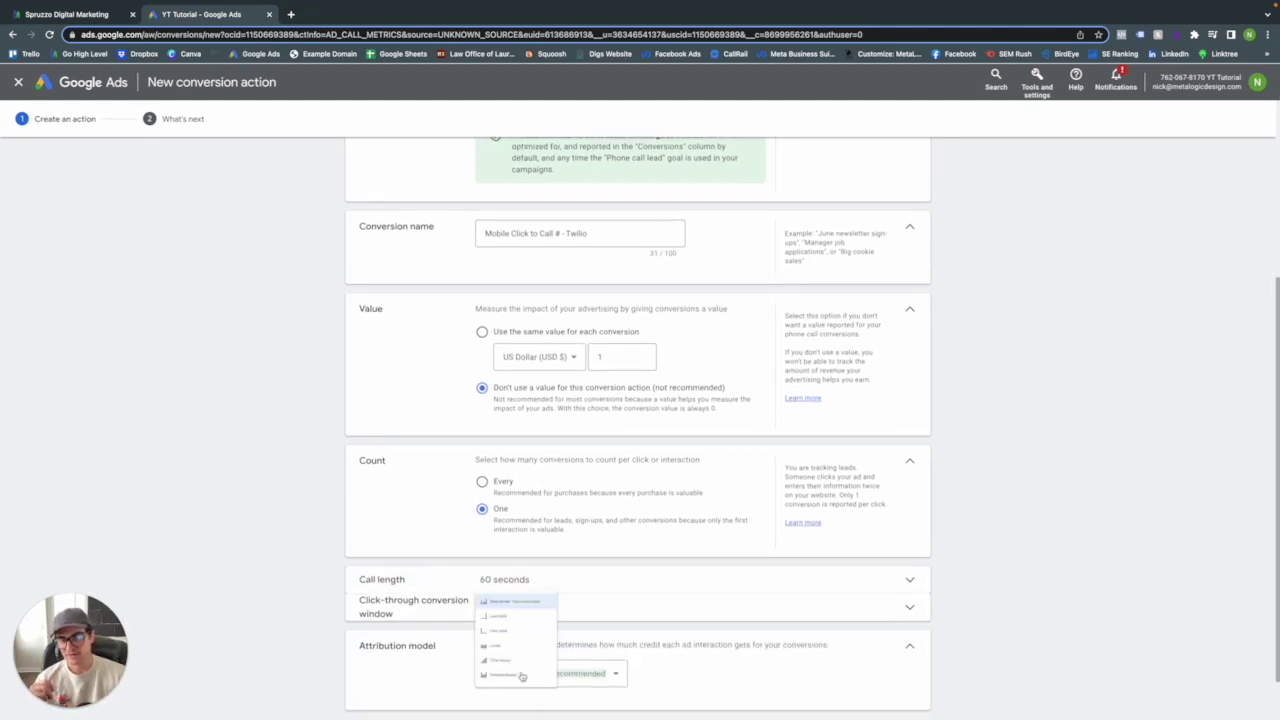
left_click(517, 674)
left_click(518, 580)
scroll(520, 580, "down", 2)
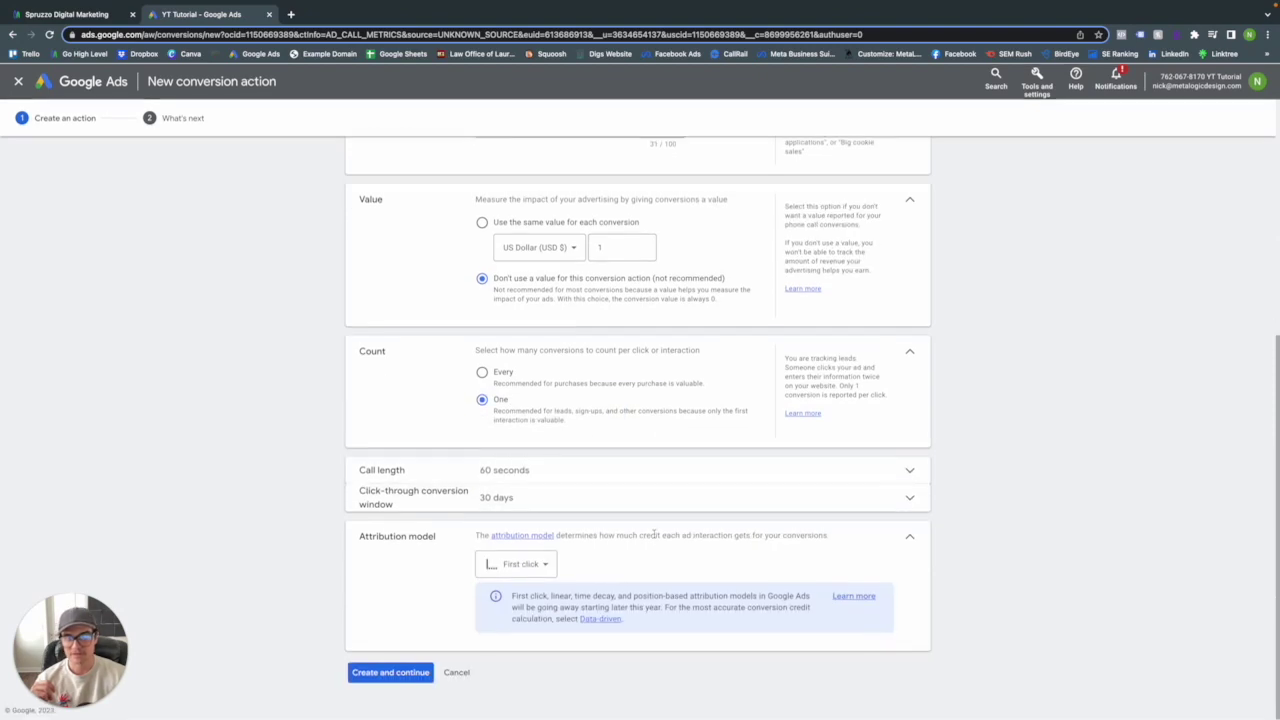
left_click(380, 673)
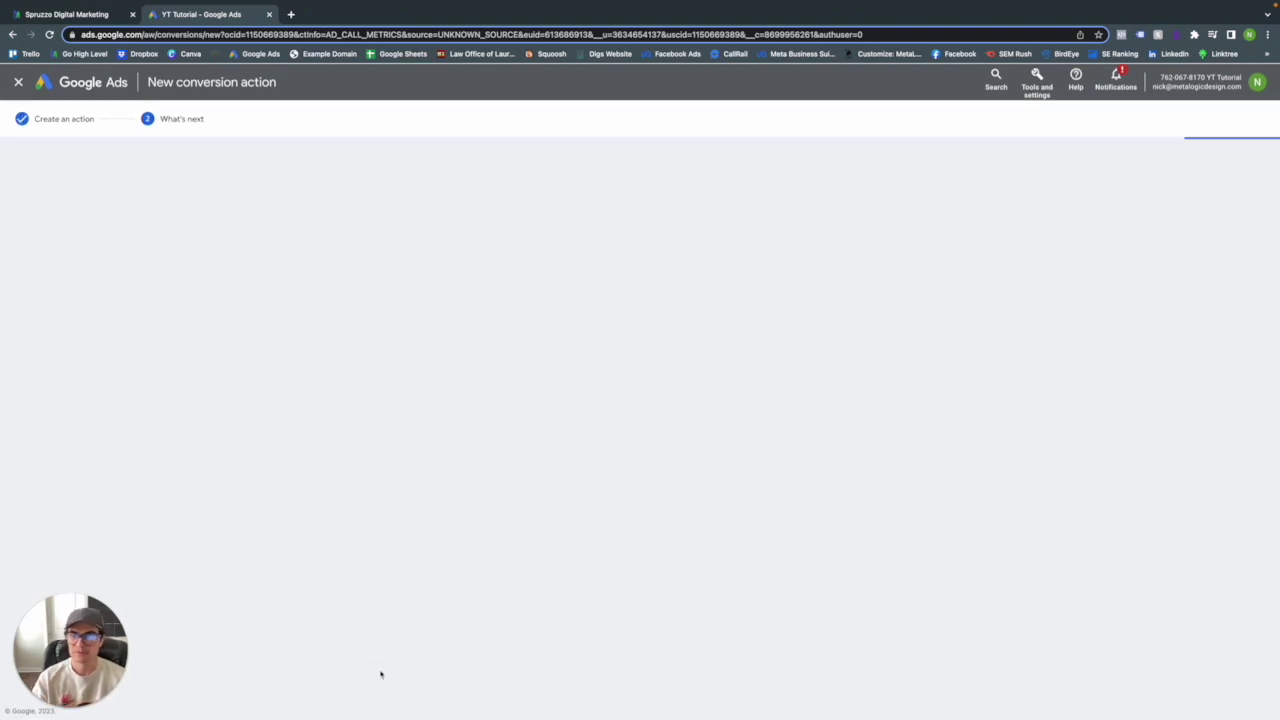
- Open the Tarpon Fishing campaign's assets and start adding a new call asset
left_click(367, 372)
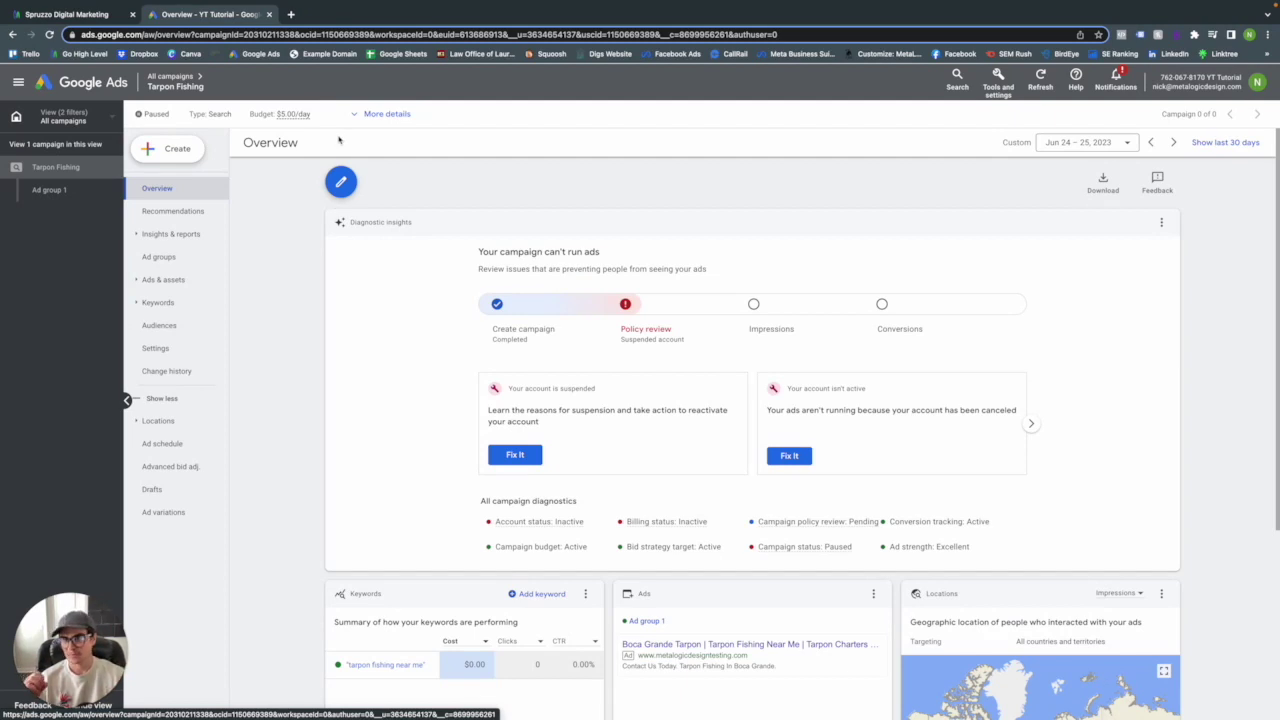
left_click(158, 282)
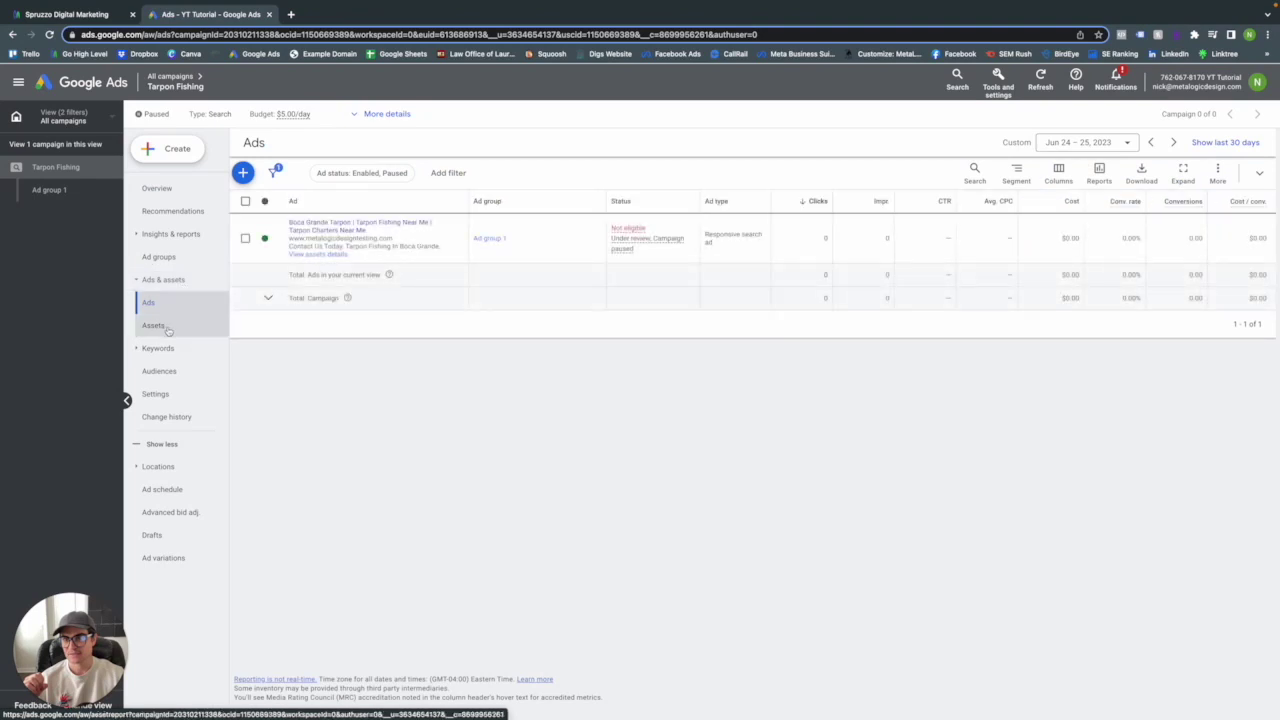
left_click(160, 326)
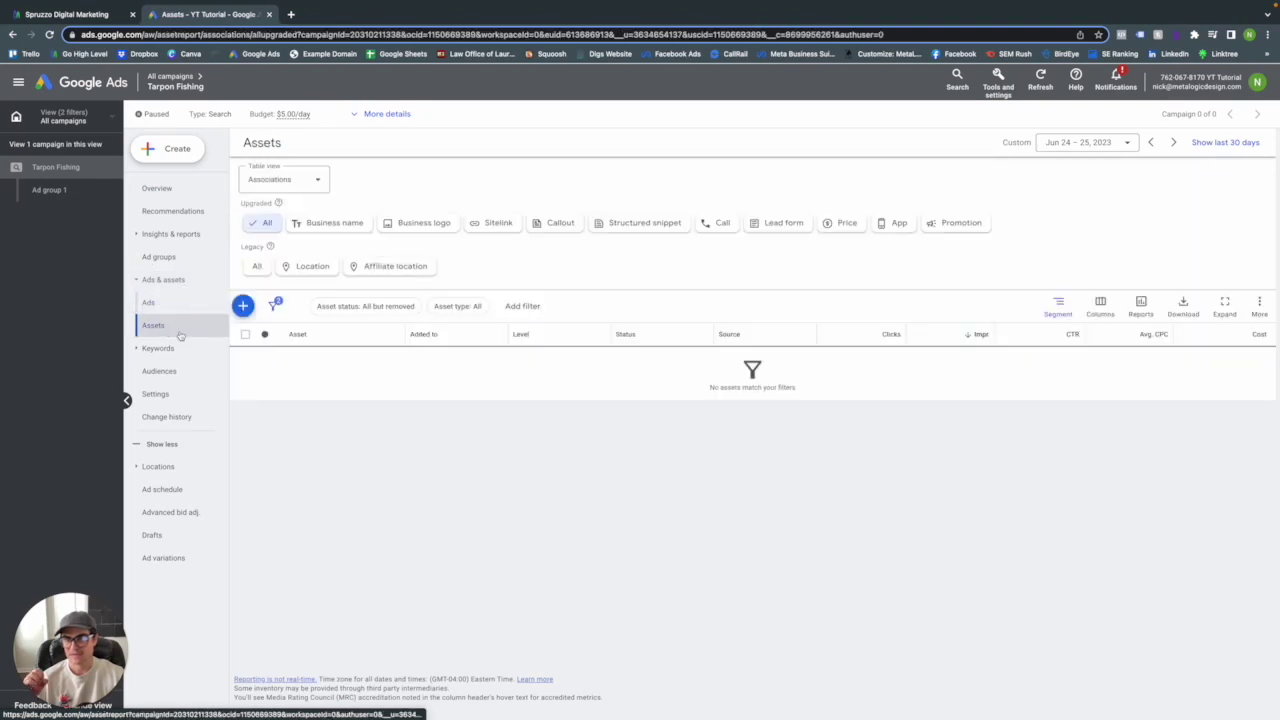
left_click(243, 305)
left_click(275, 475)
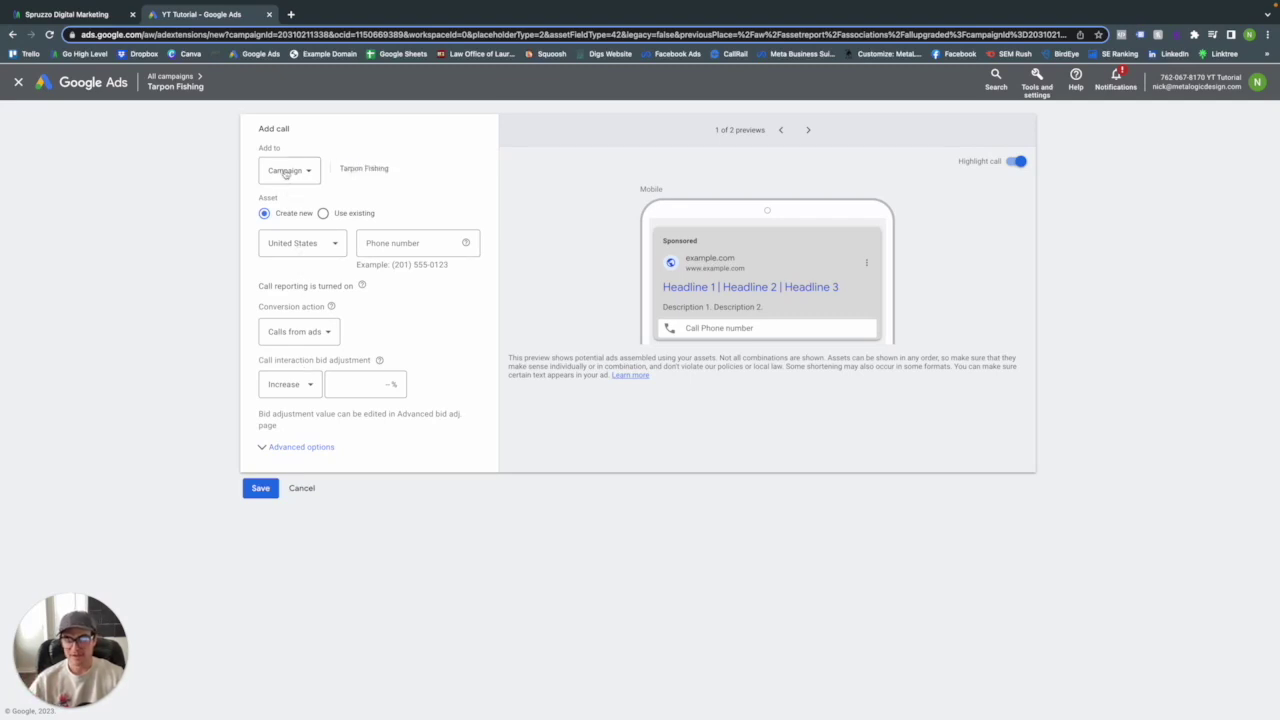
- Copy the Mobile Click to Call Extension number from HighLevel's phone numbers into the Google Ads call asset's phone number
left_click(378, 243)
left_click_drag(86, 15, 220, 15)
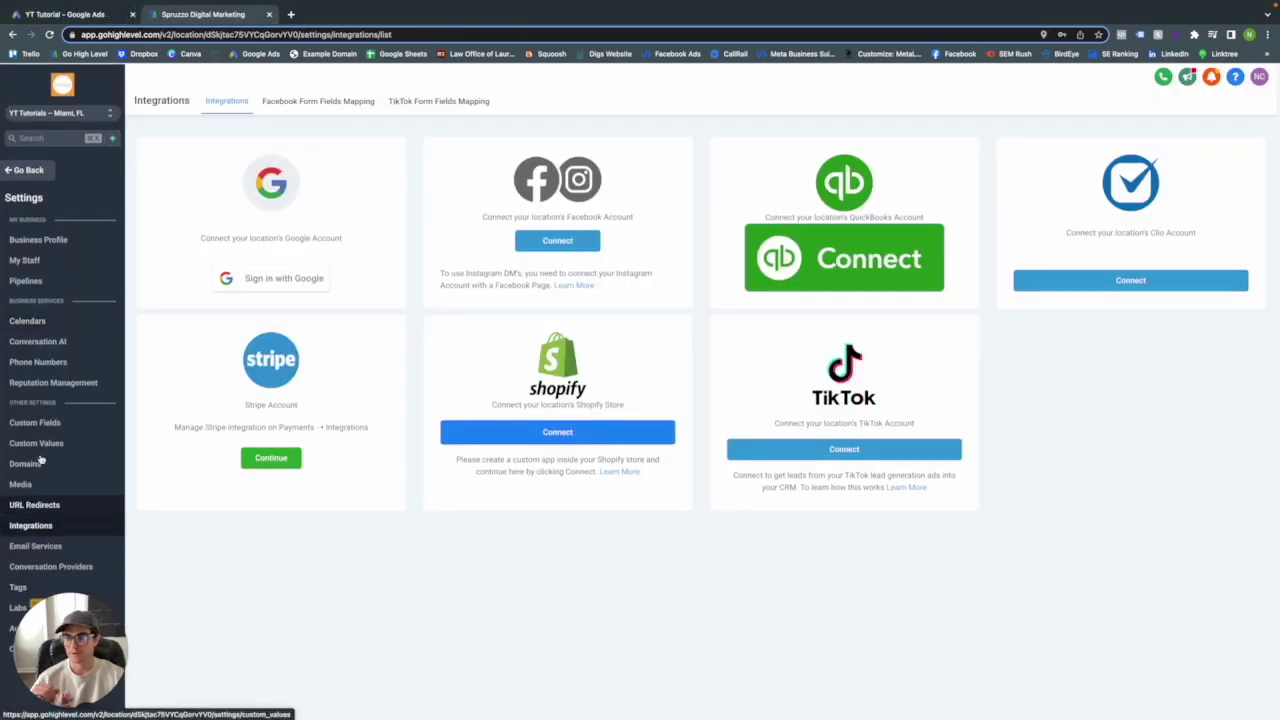
left_click(40, 362)
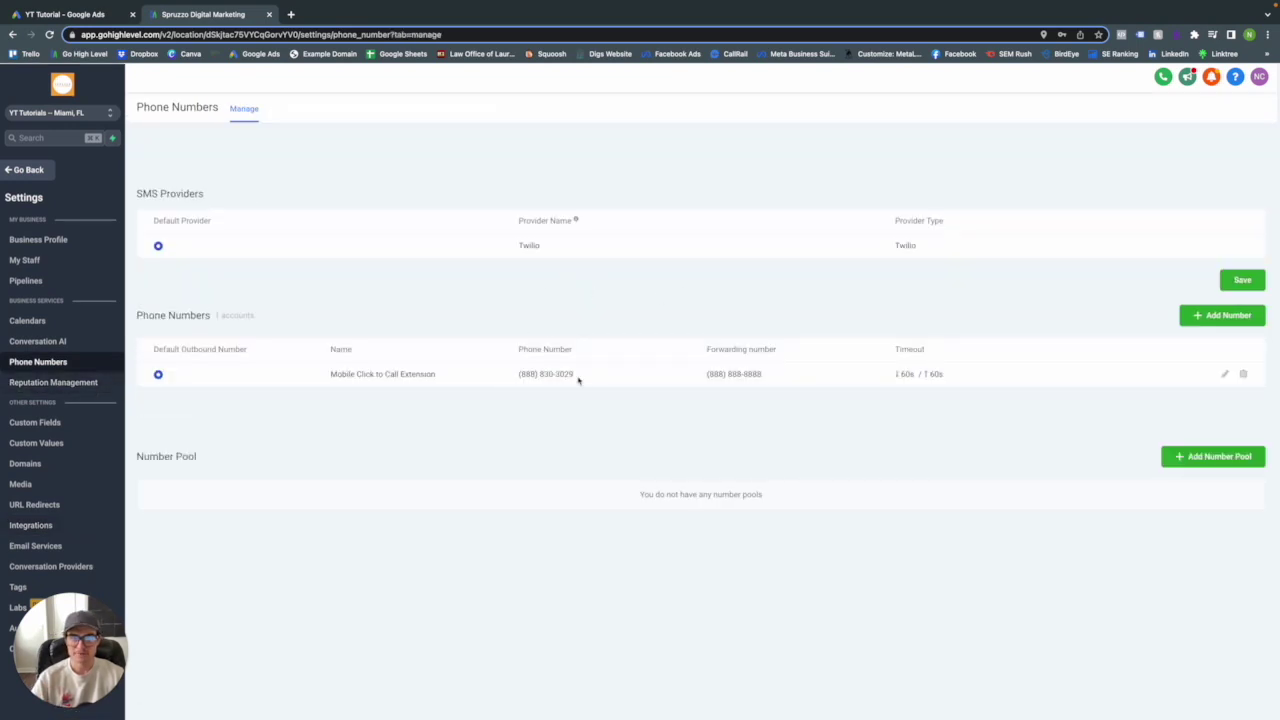
left_click_drag(578, 379, 514, 381)
key("ctrl+c")
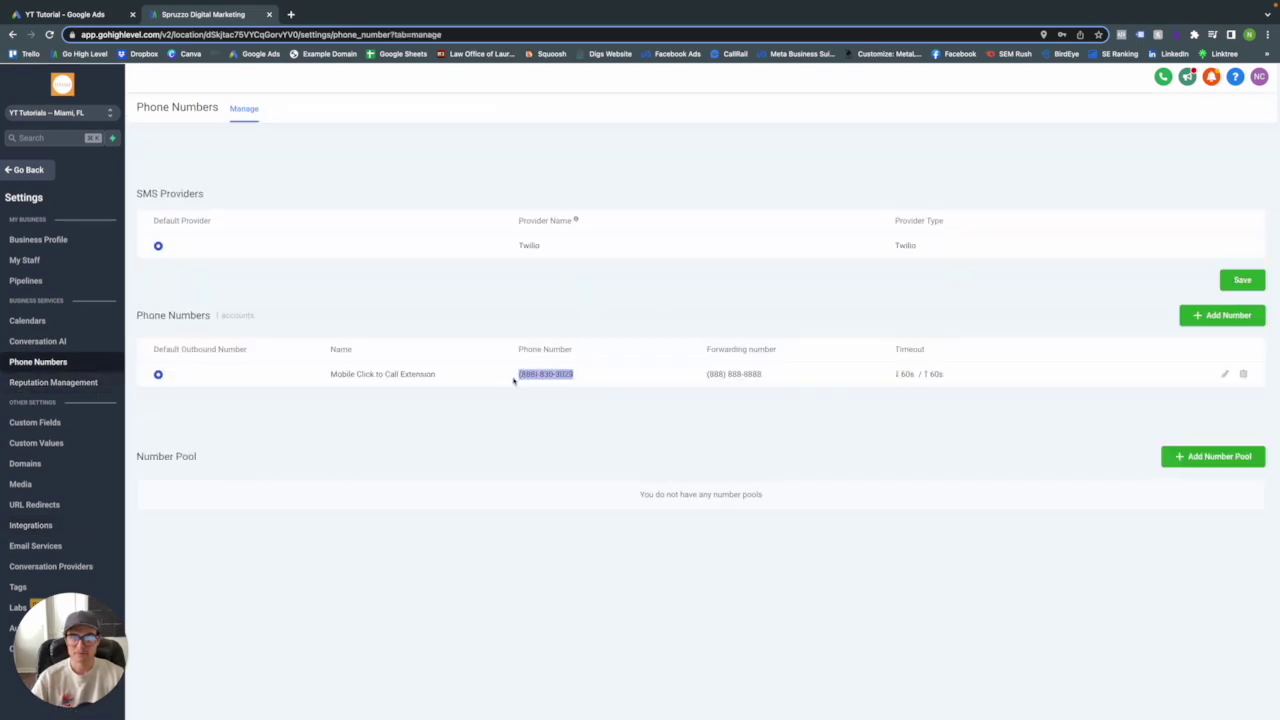
left_click(52, 20)
key("ctrl+v")
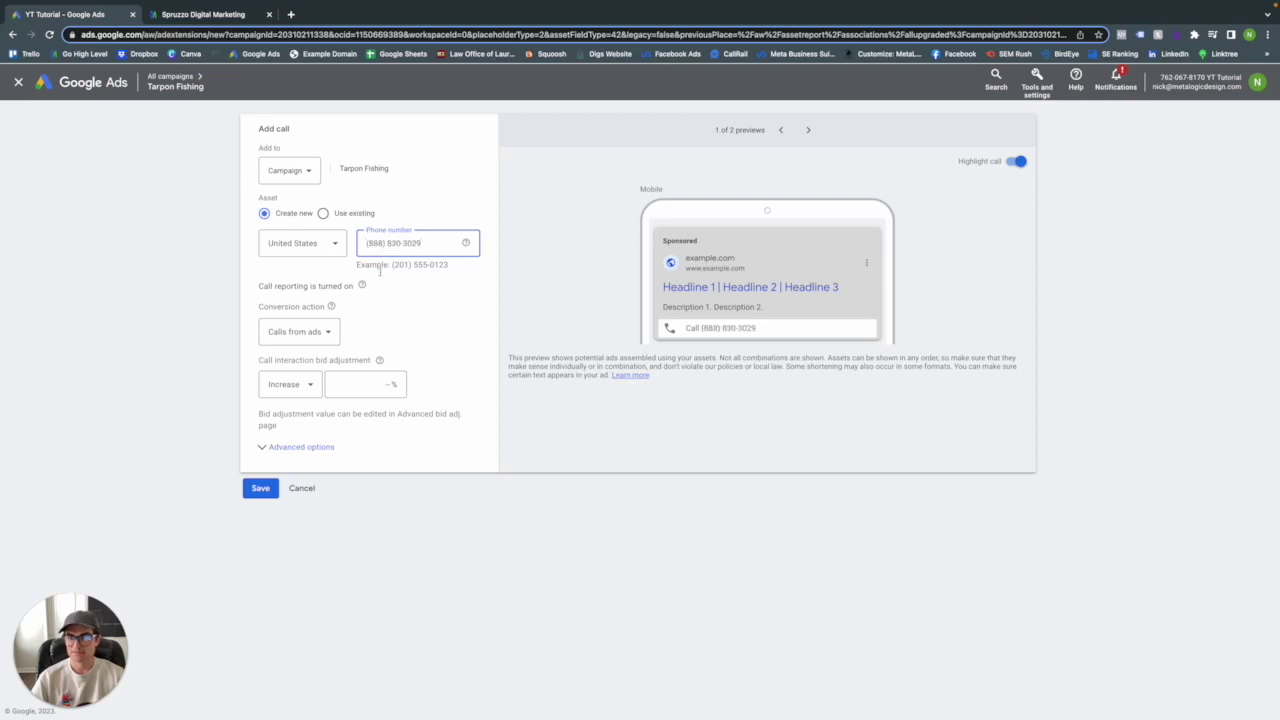
- Set the call asset's conversion action to "Mobile Click to Call # - Twilio" and save the asset
left_click(318, 333)
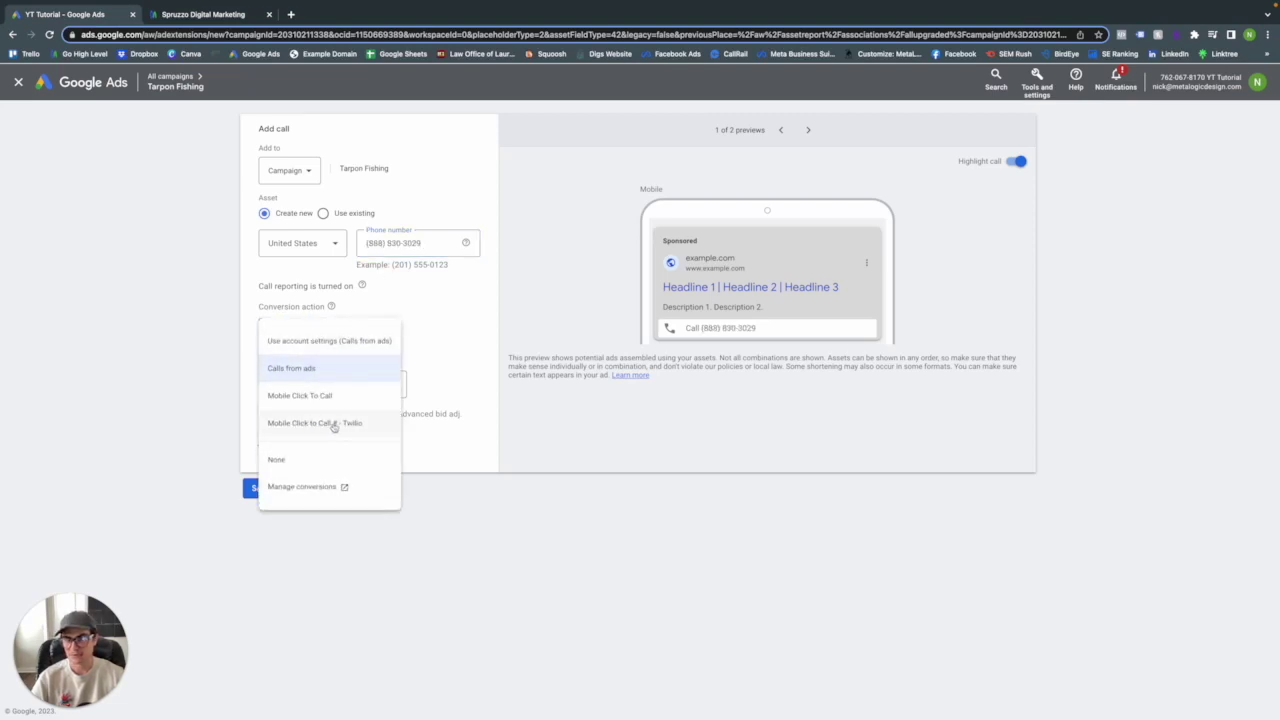
left_click(334, 423)
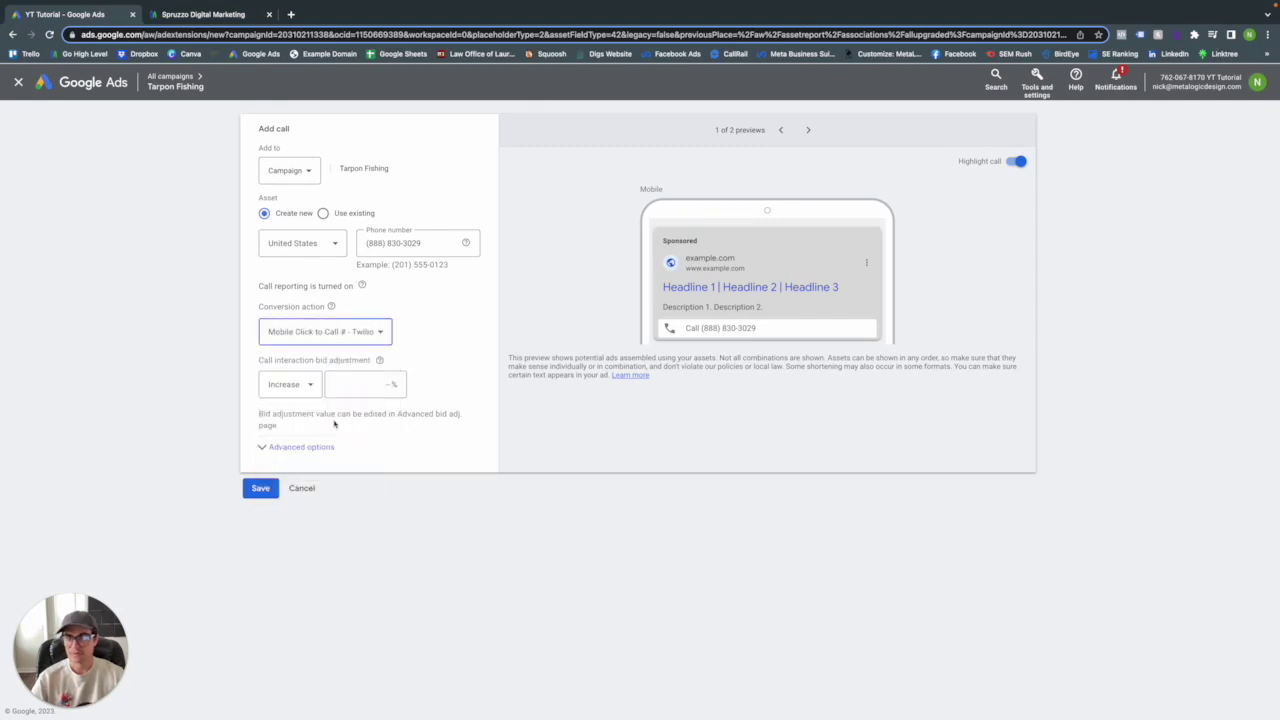
left_click(266, 488)
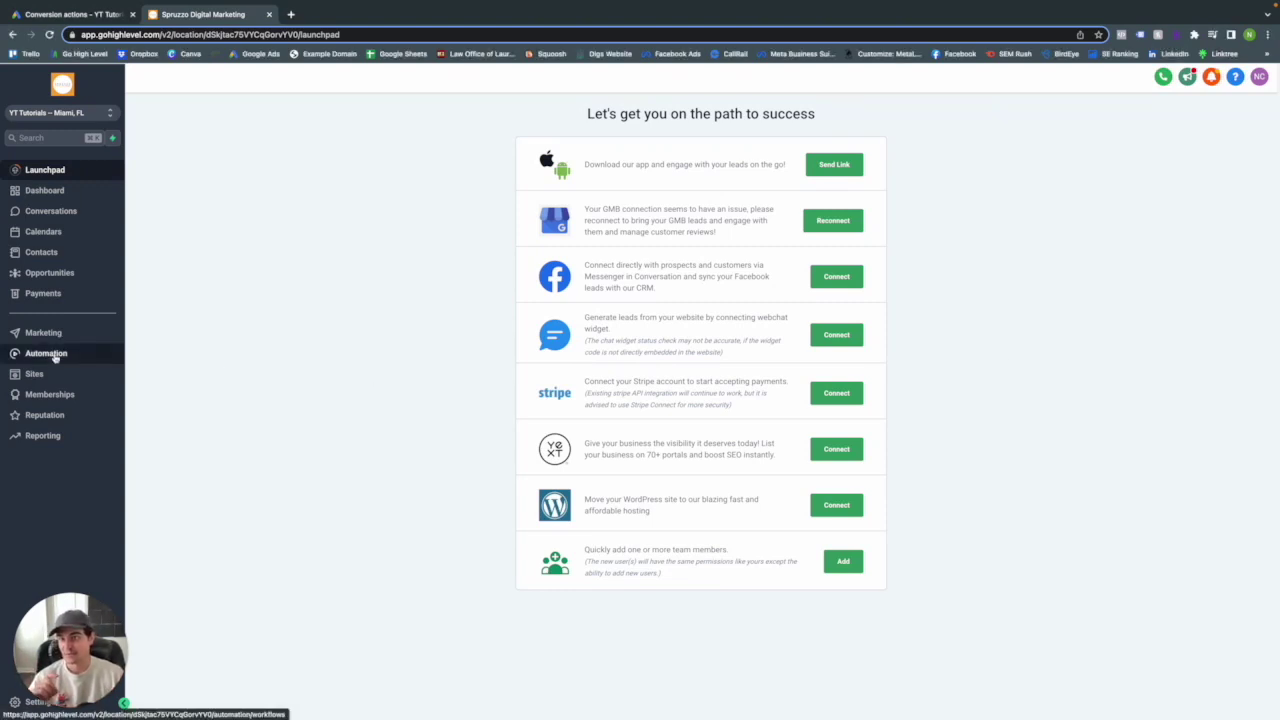
- Create a new HighLevel automation workflow from scratch
left_click(46, 354)
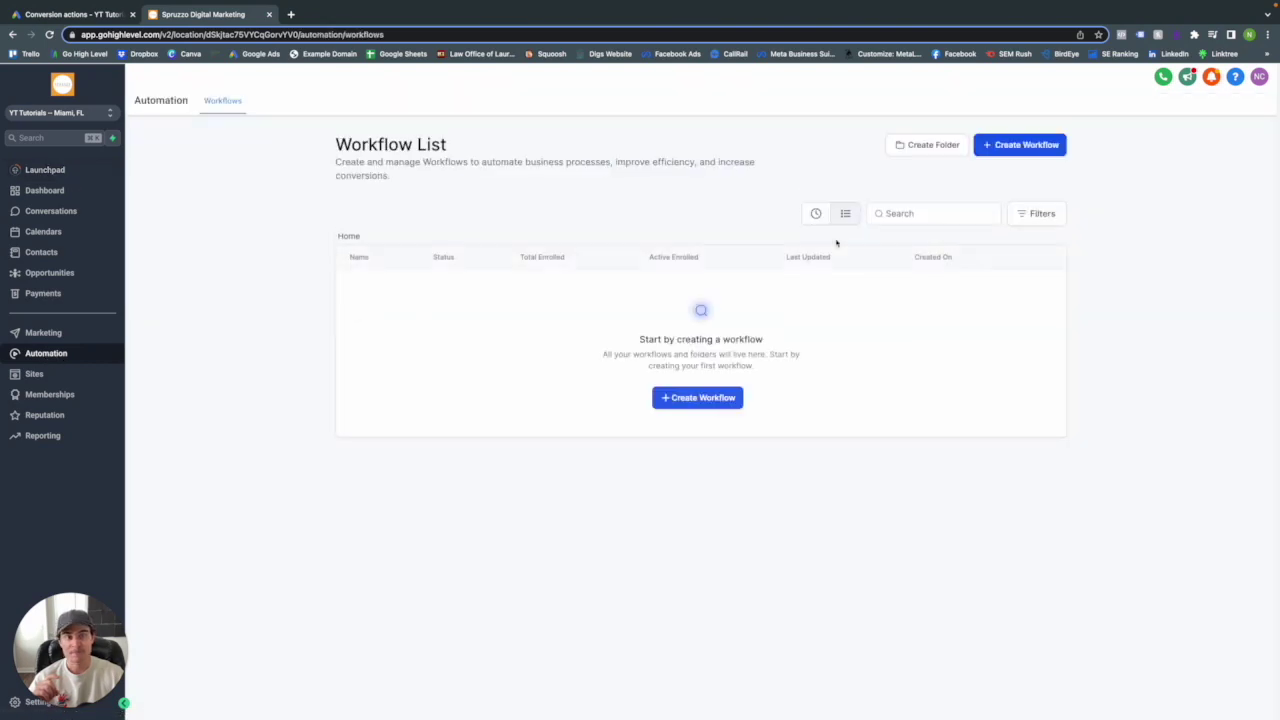
left_click(1001, 148)
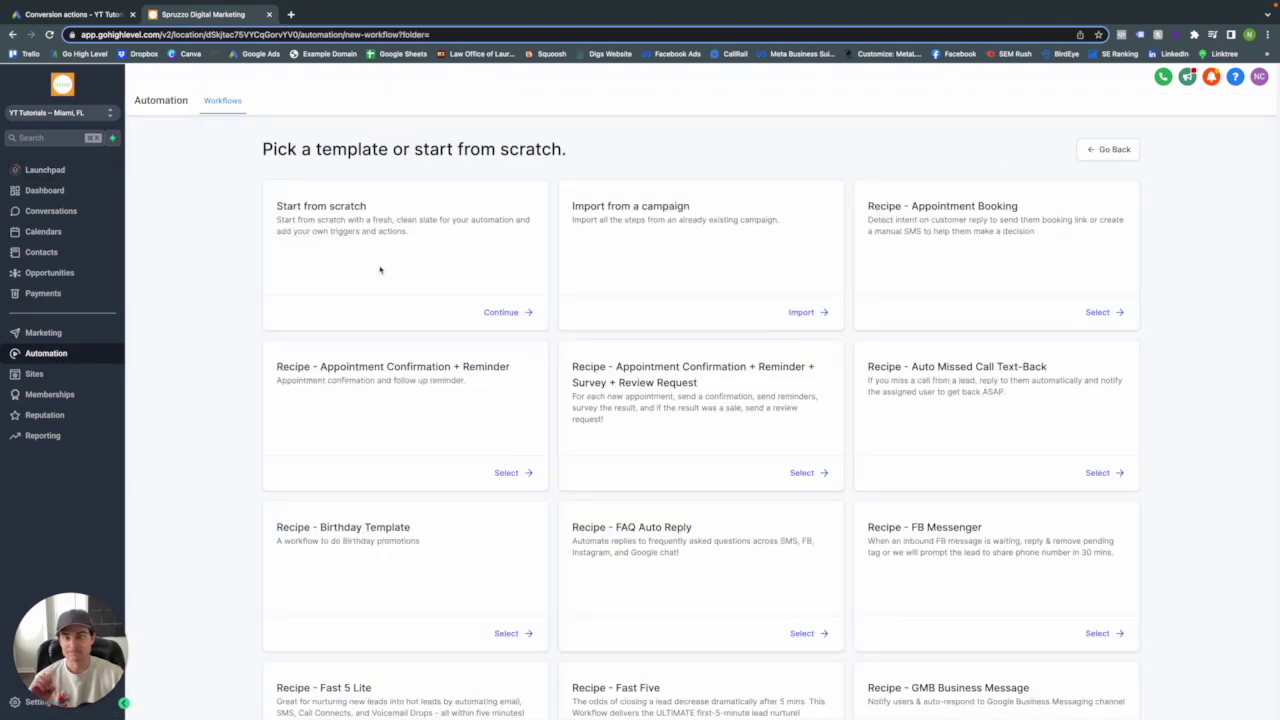
scroll(320, 226, "down", 1)
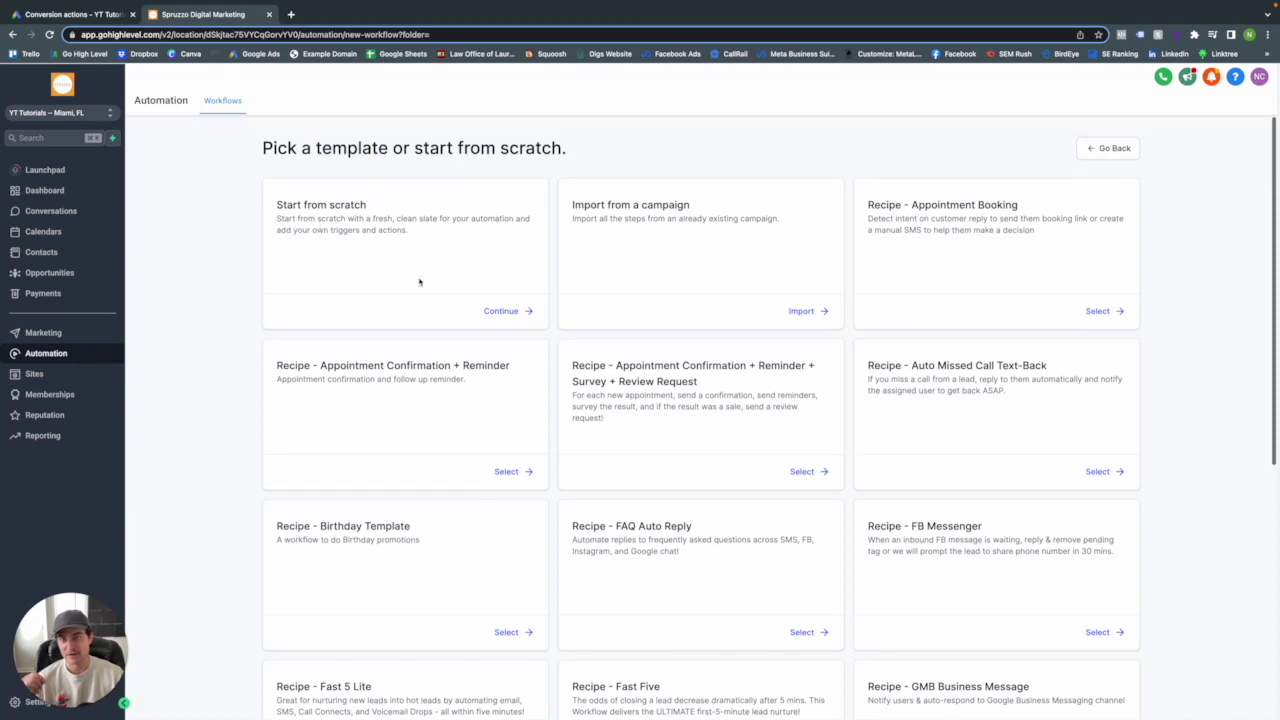
left_click(497, 311)
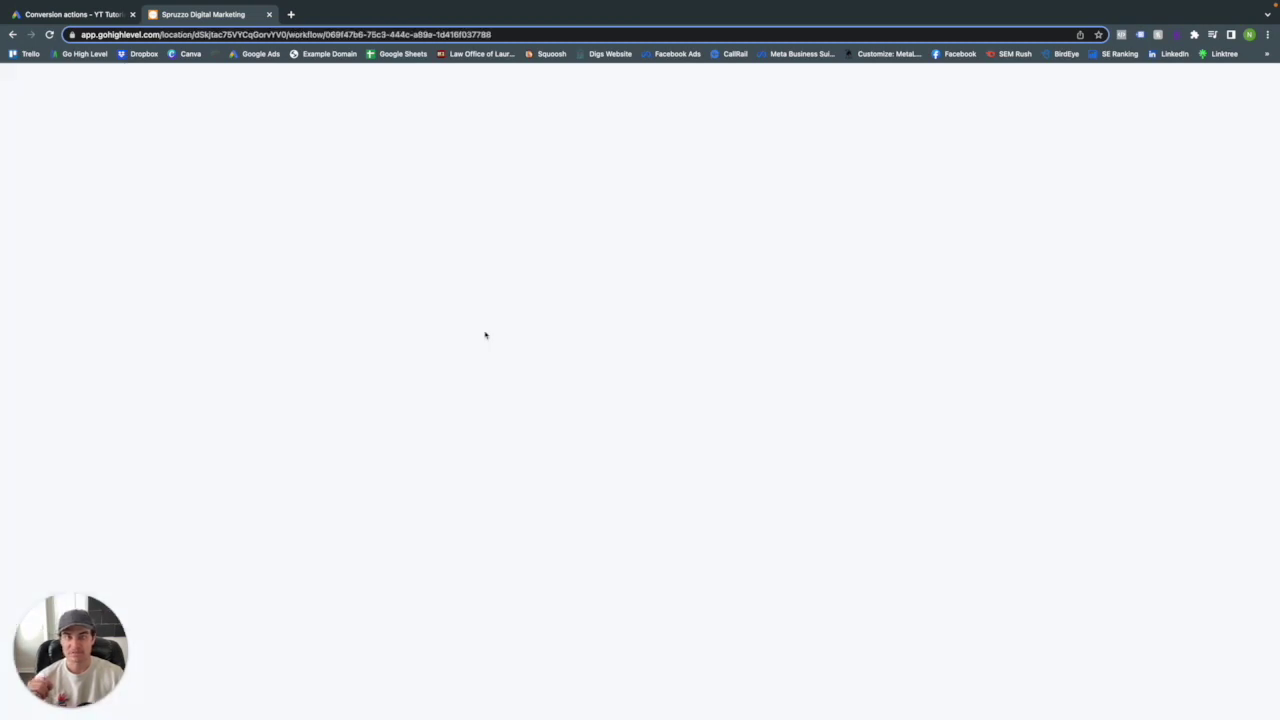
- Rename the new workflow "Calls From LP - WF"
triple_click(671, 82)
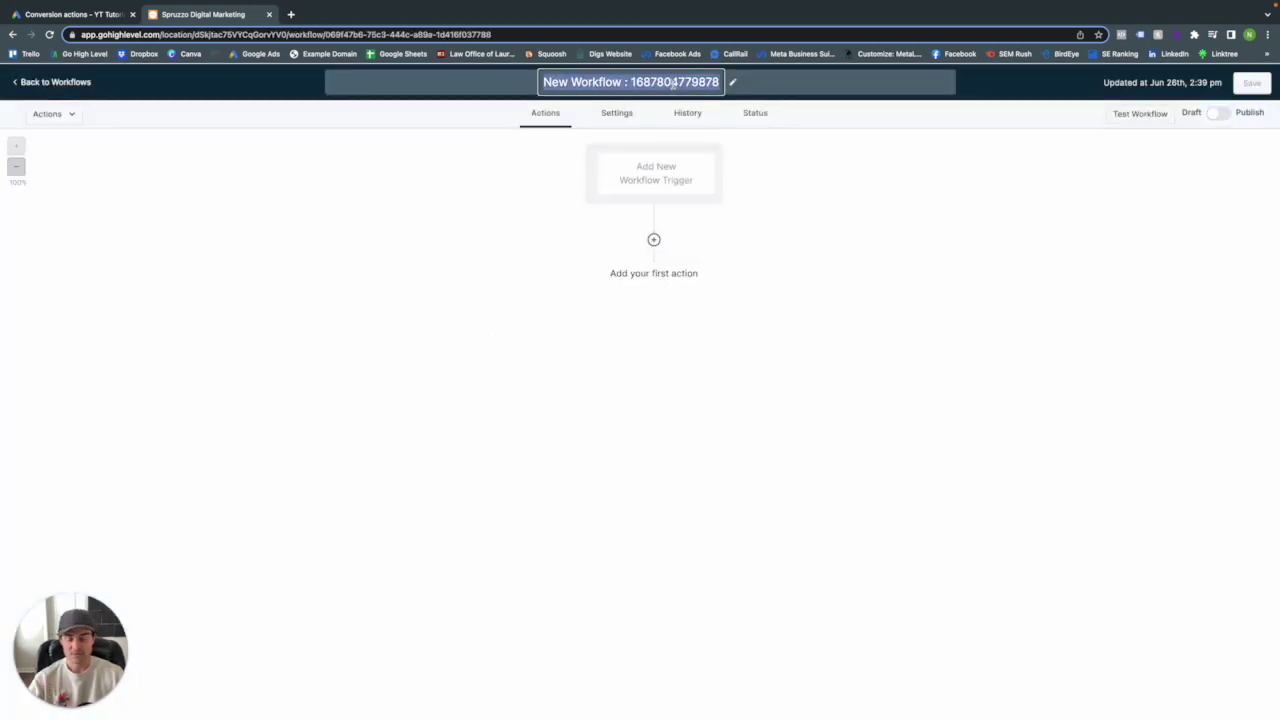
type("M")
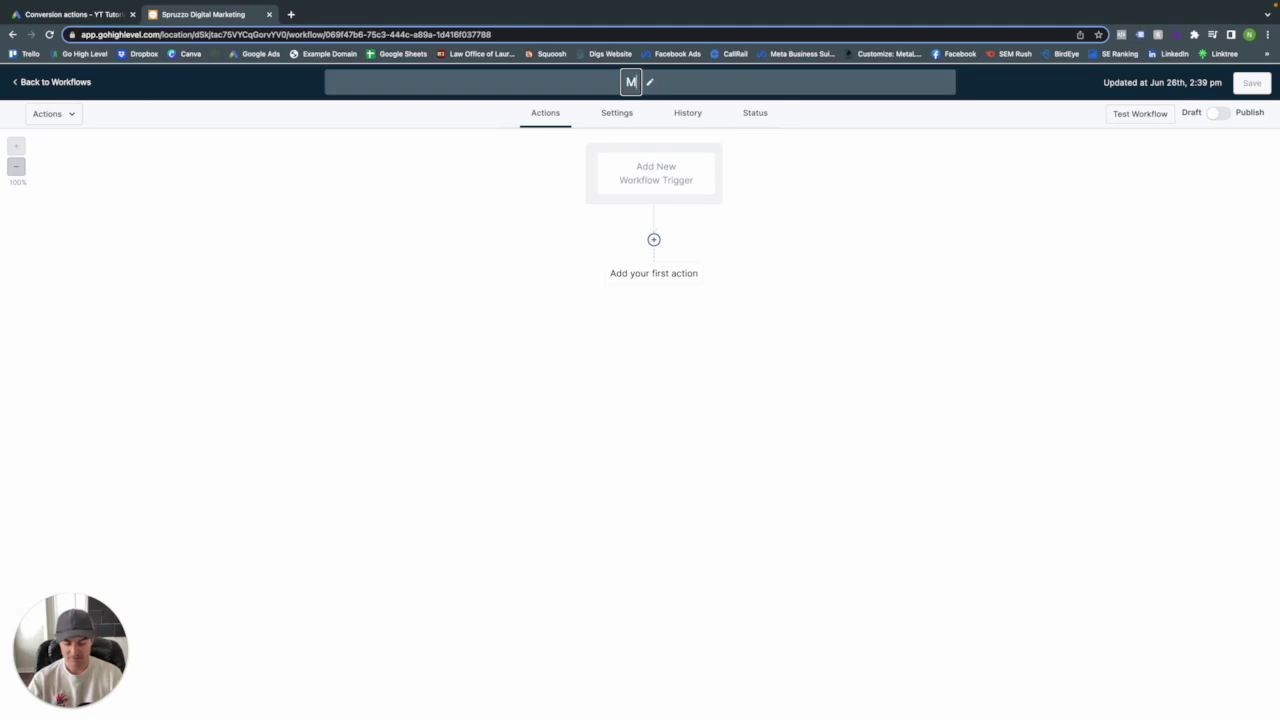
key("BackSpace")
type("Calo")
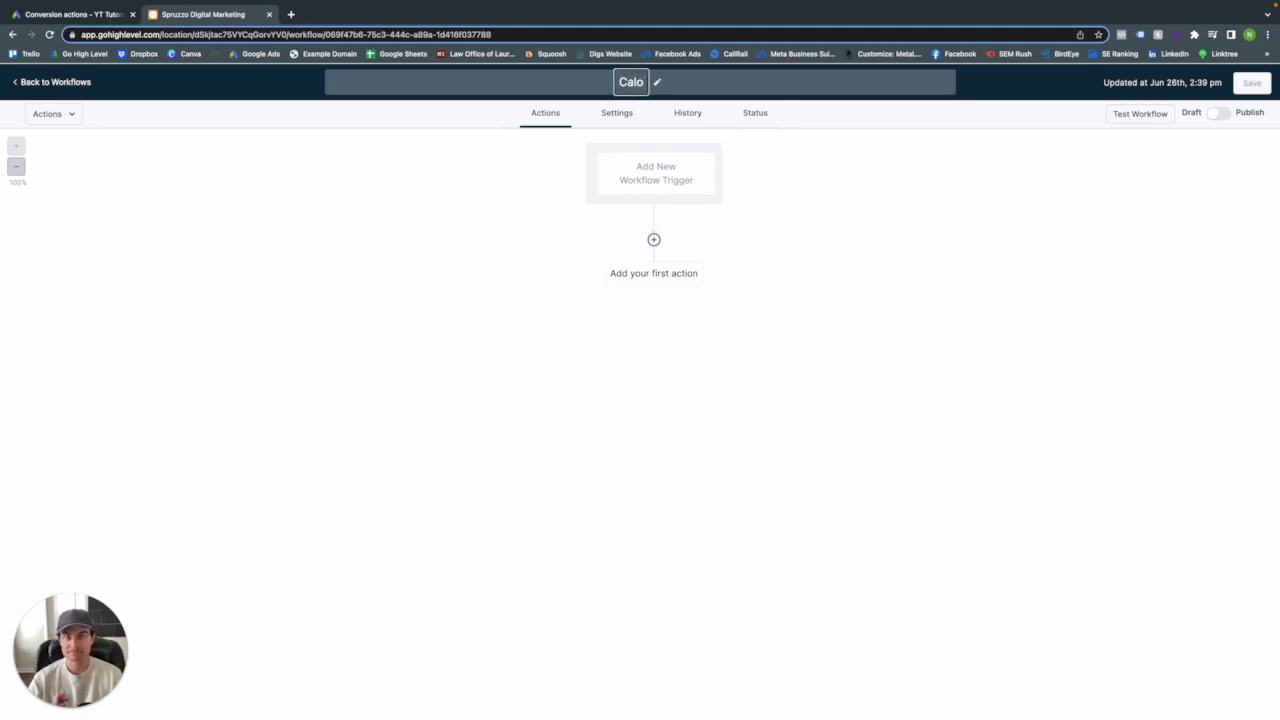
key("BackSpace")
type("ls From LP -")
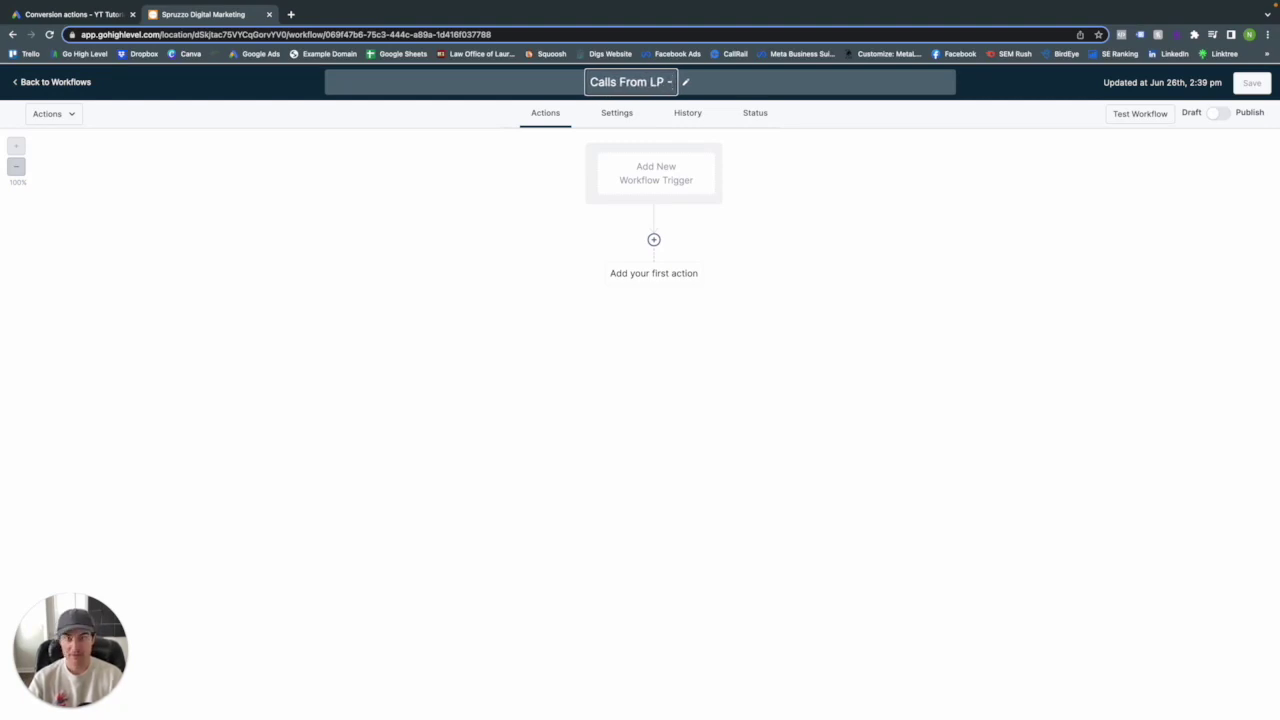
type(" WF")
key("Return")
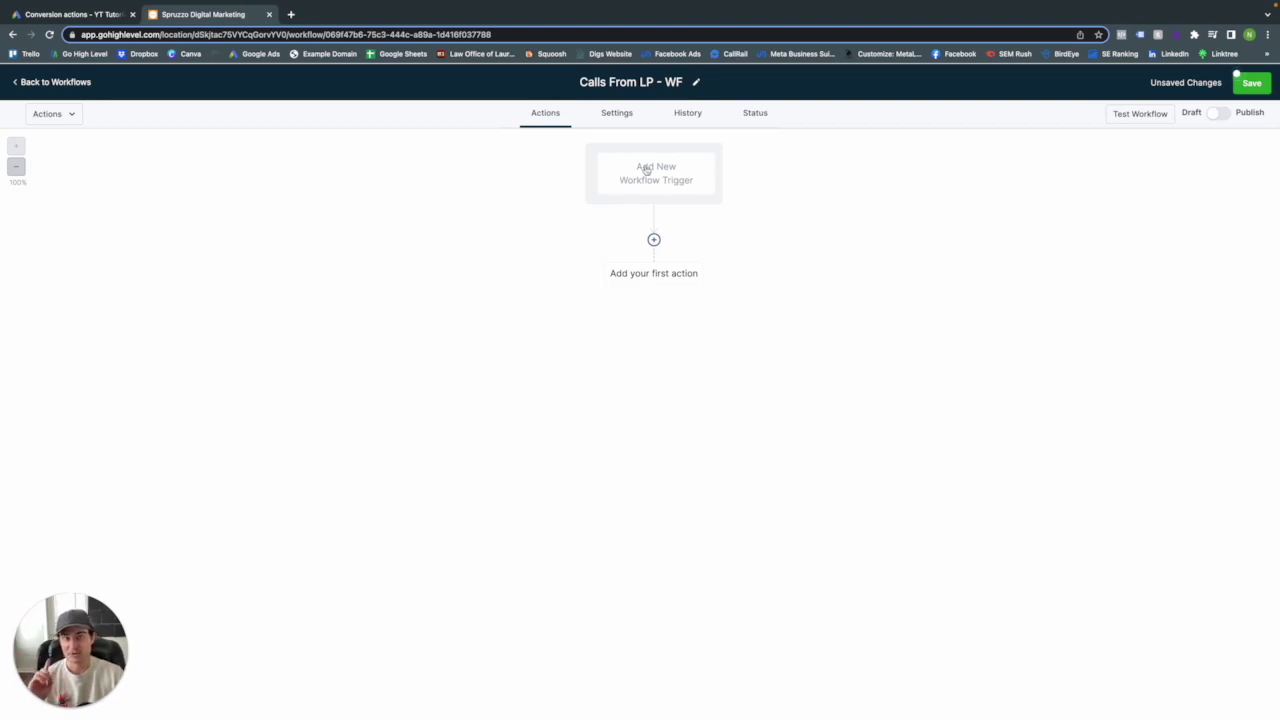
- Add a workflow trigger of the Call Status type
left_click(646, 172)
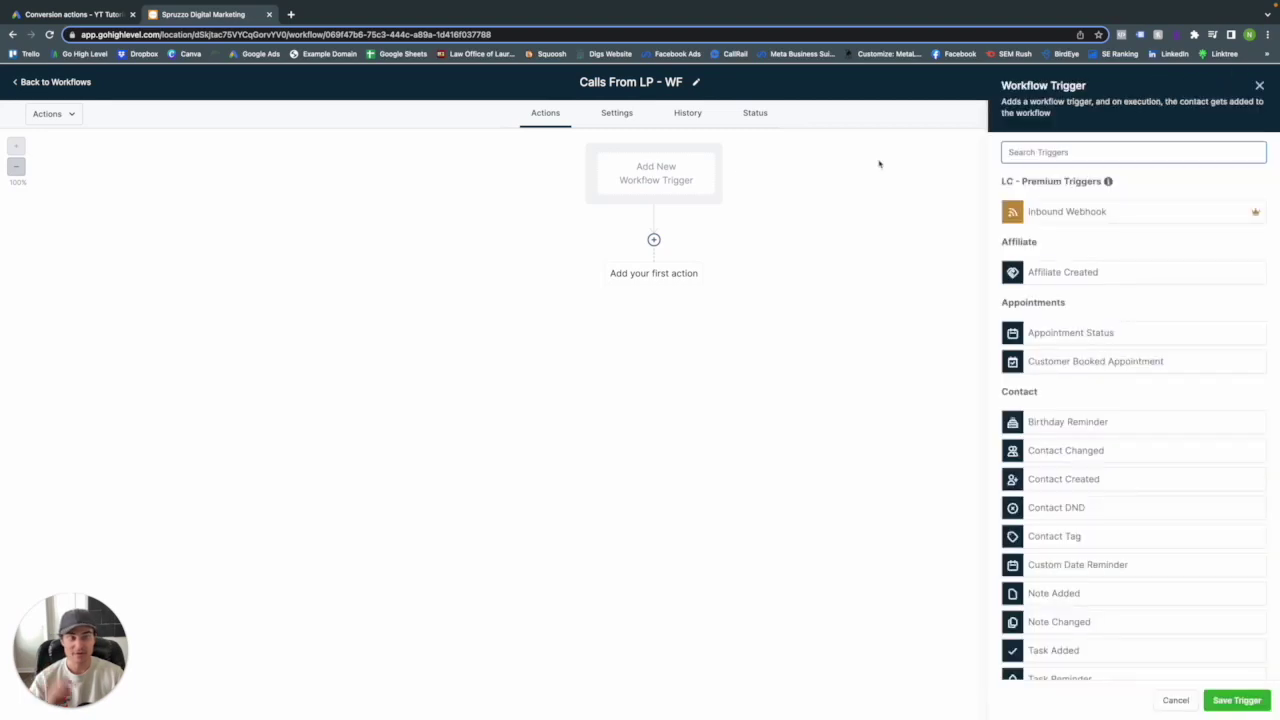
type("call")
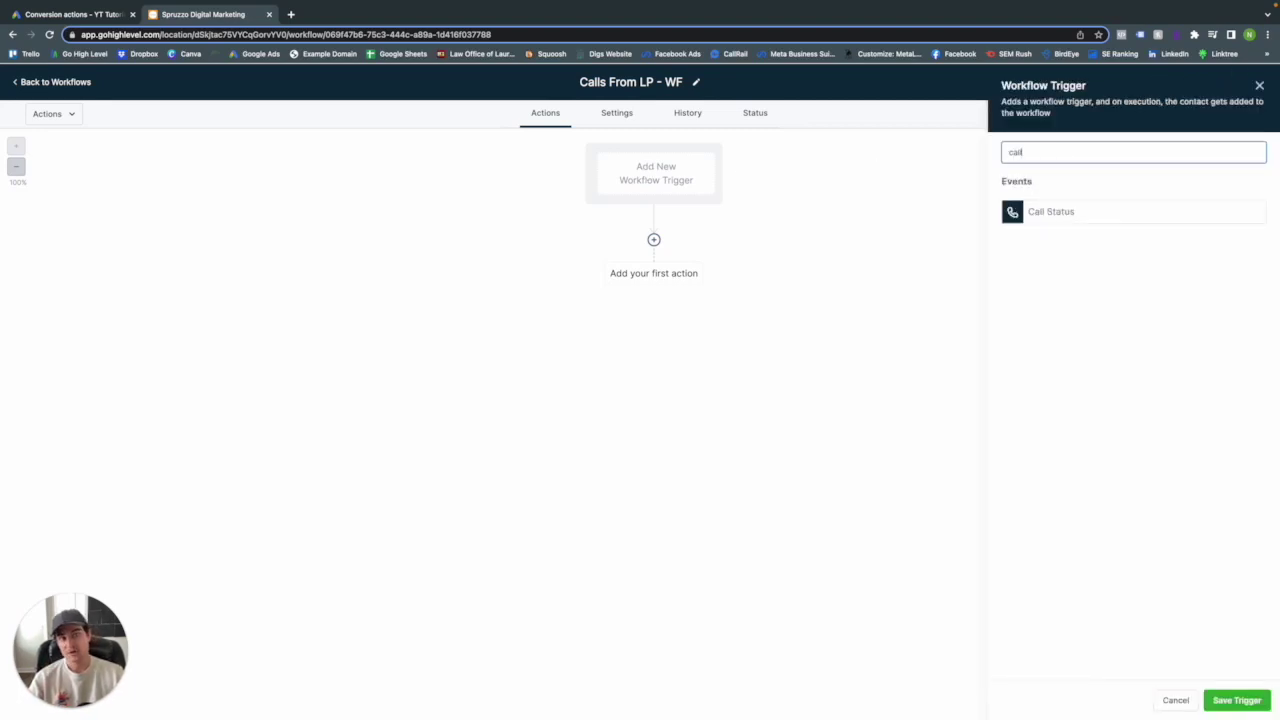
left_click(1123, 214)
left_click(851, 177)
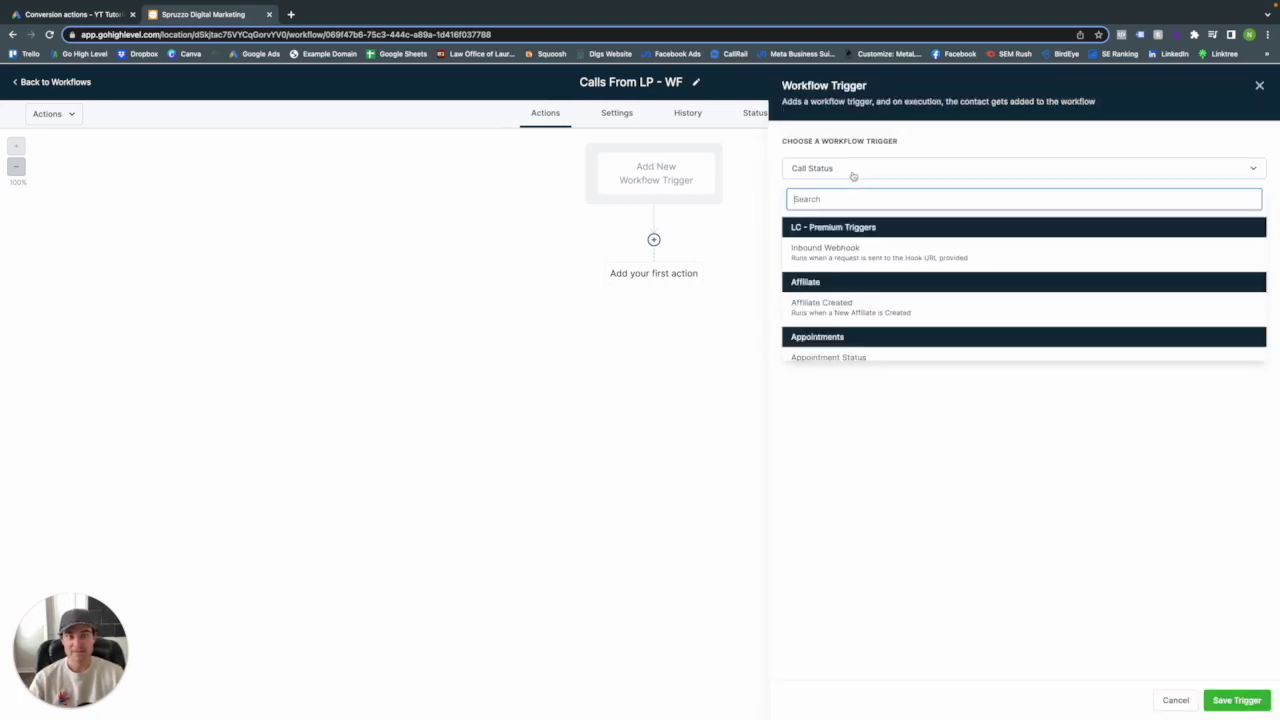
left_click(781, 183)
- Name the Call Status trigger "LP Call Swap"
left_click(841, 223)
double_click(841, 223)
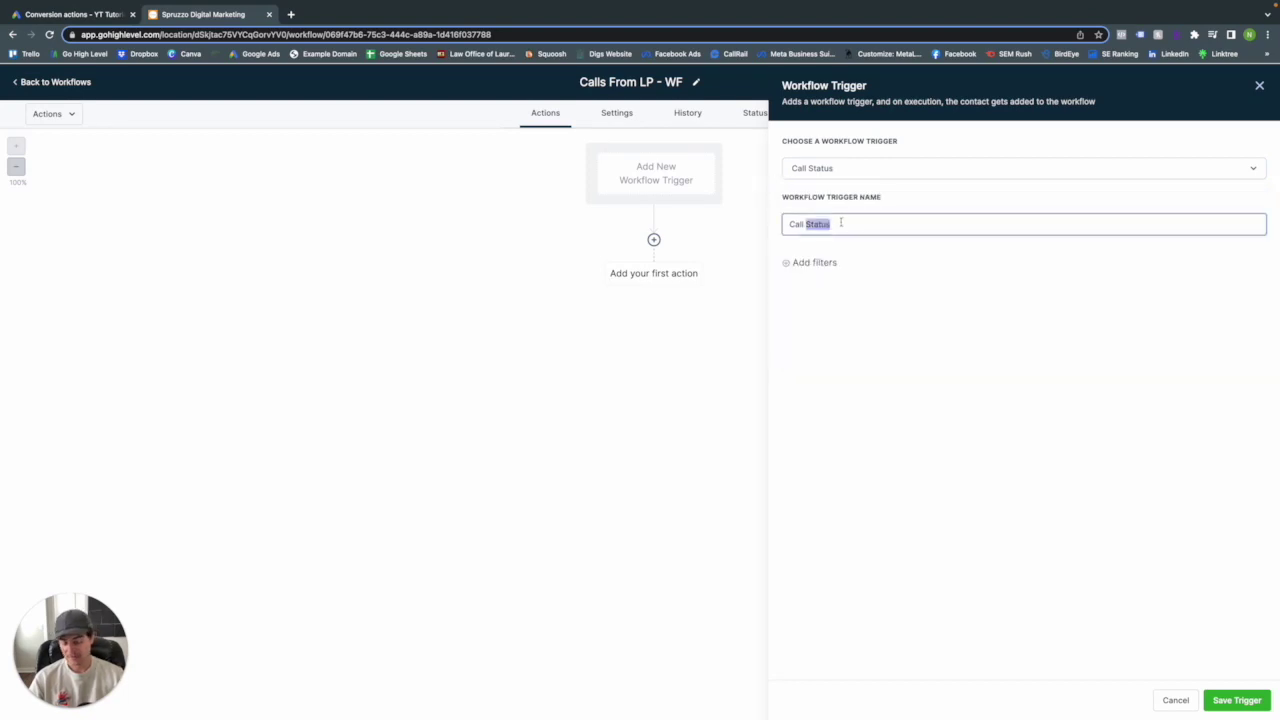
triple_click(841, 223)
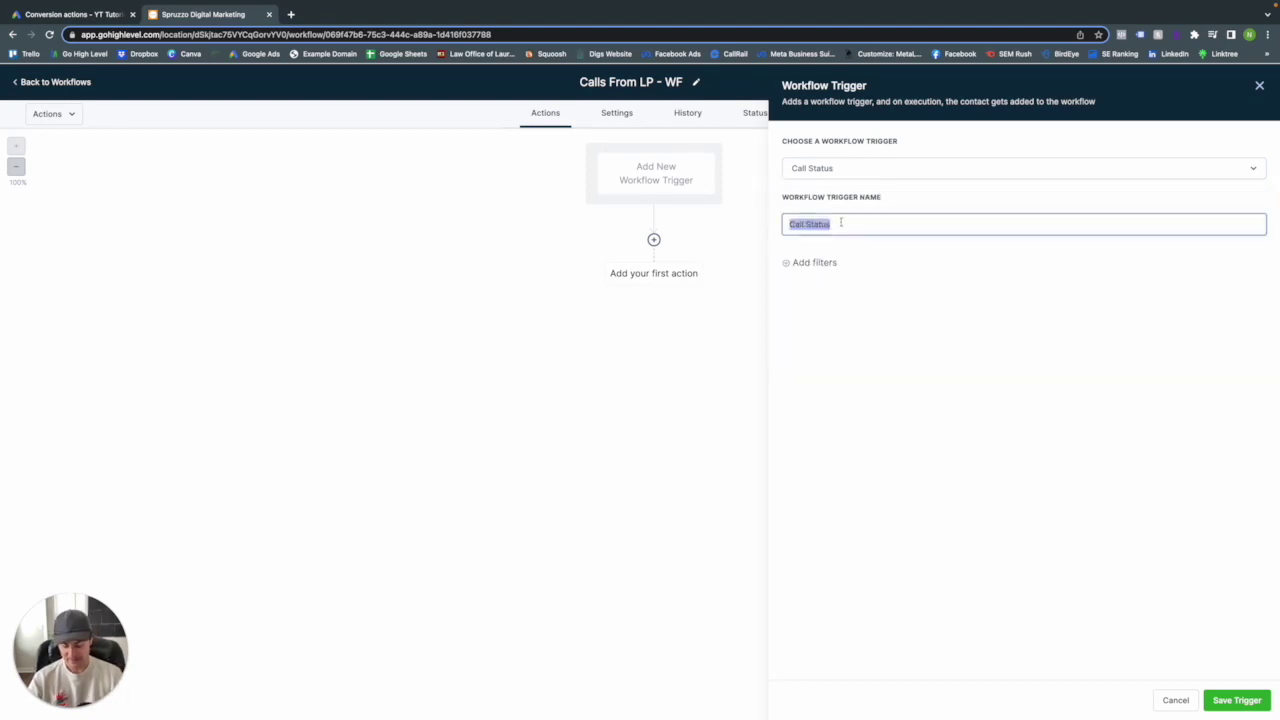
type("LP")
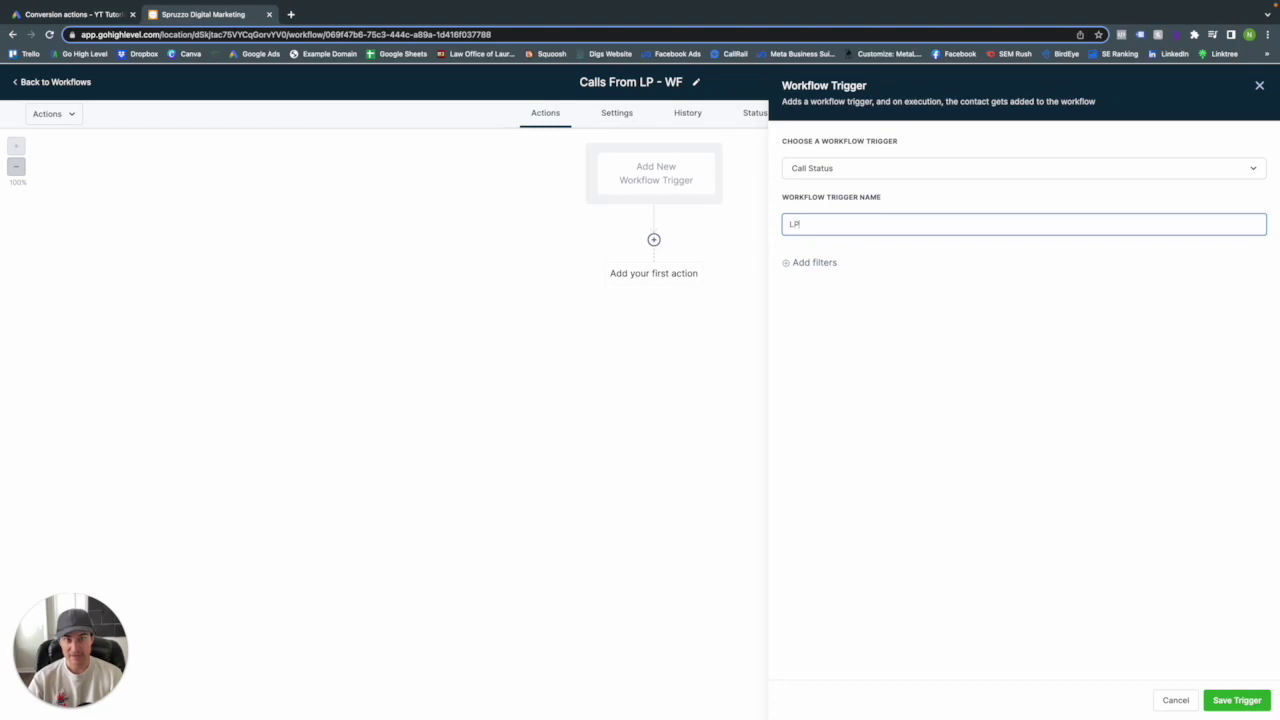
type(" Call S")
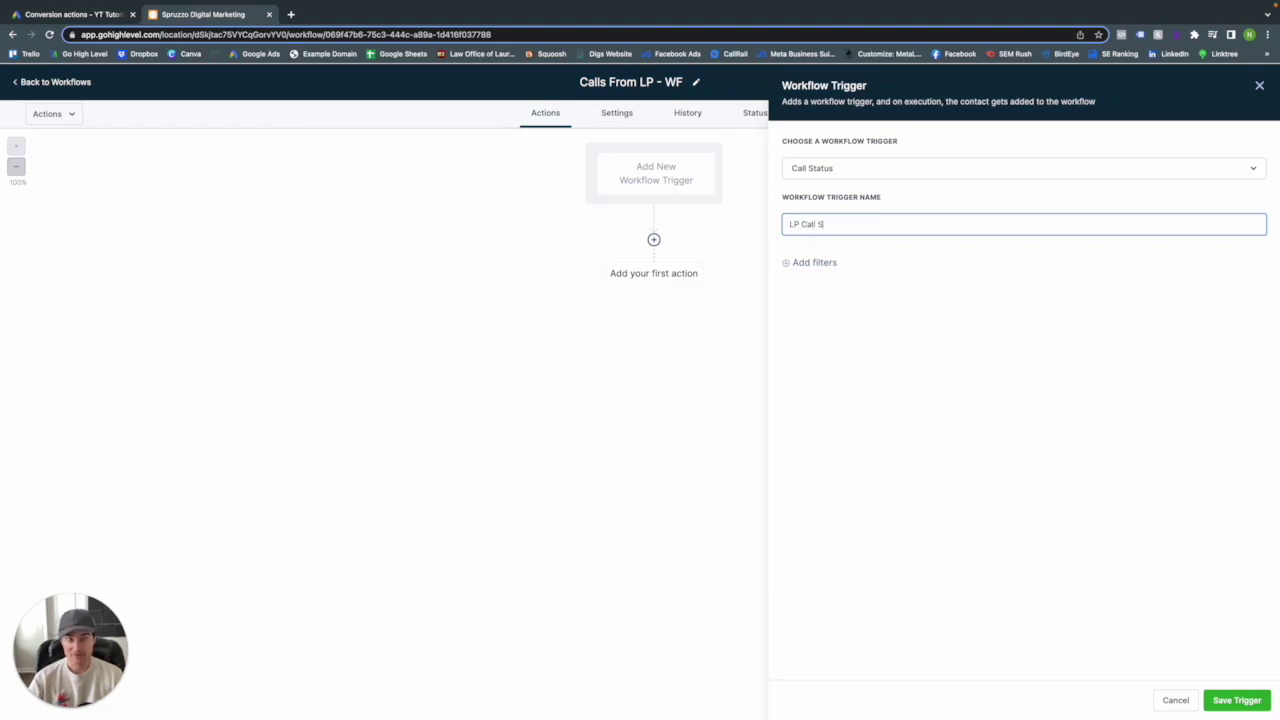
type("wap")
left_click(808, 277)
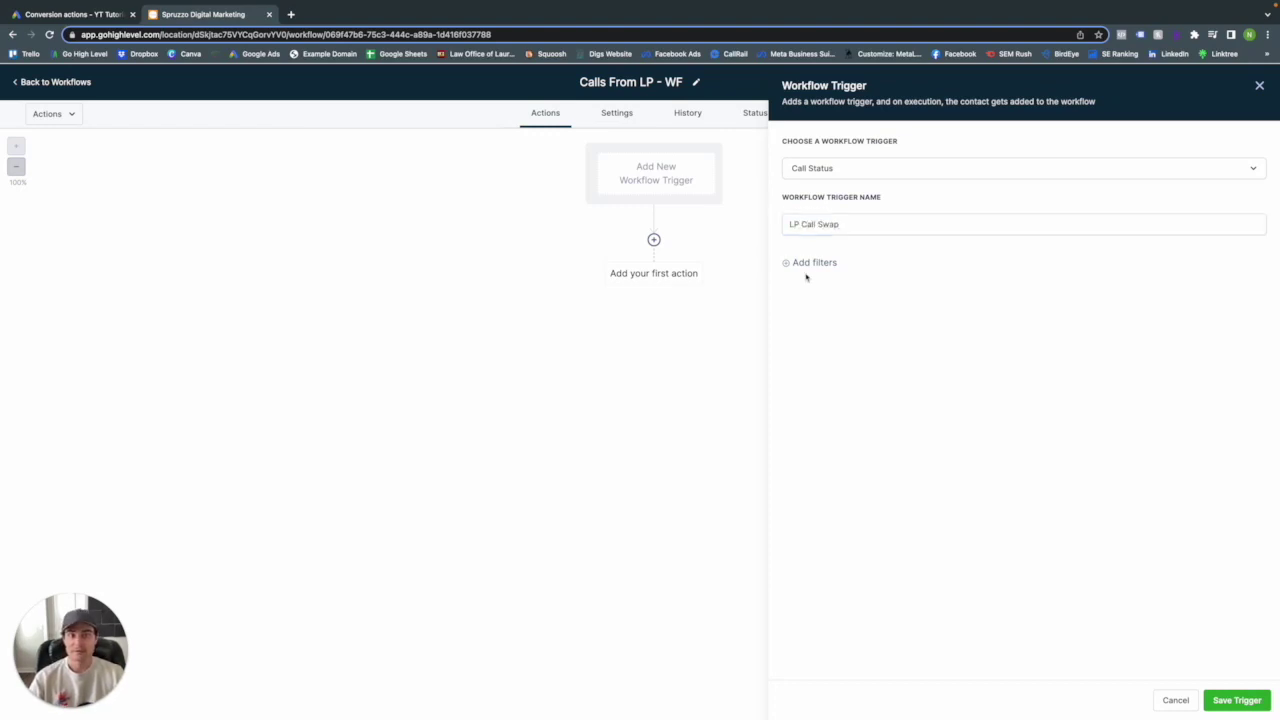
- Add a filter to the LP Call Swap trigger with Call Direction set to Incoming
left_click(807, 263)
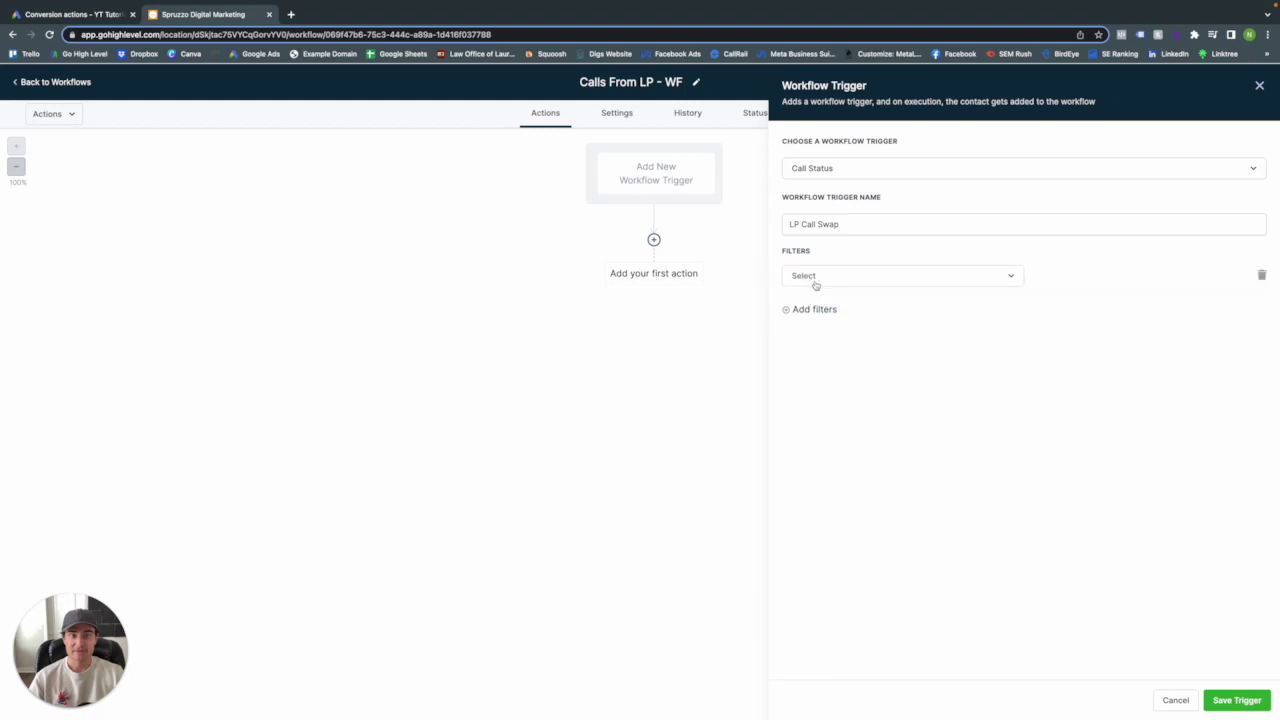
left_click(814, 280)
left_click(815, 375)
left_click(1042, 283)
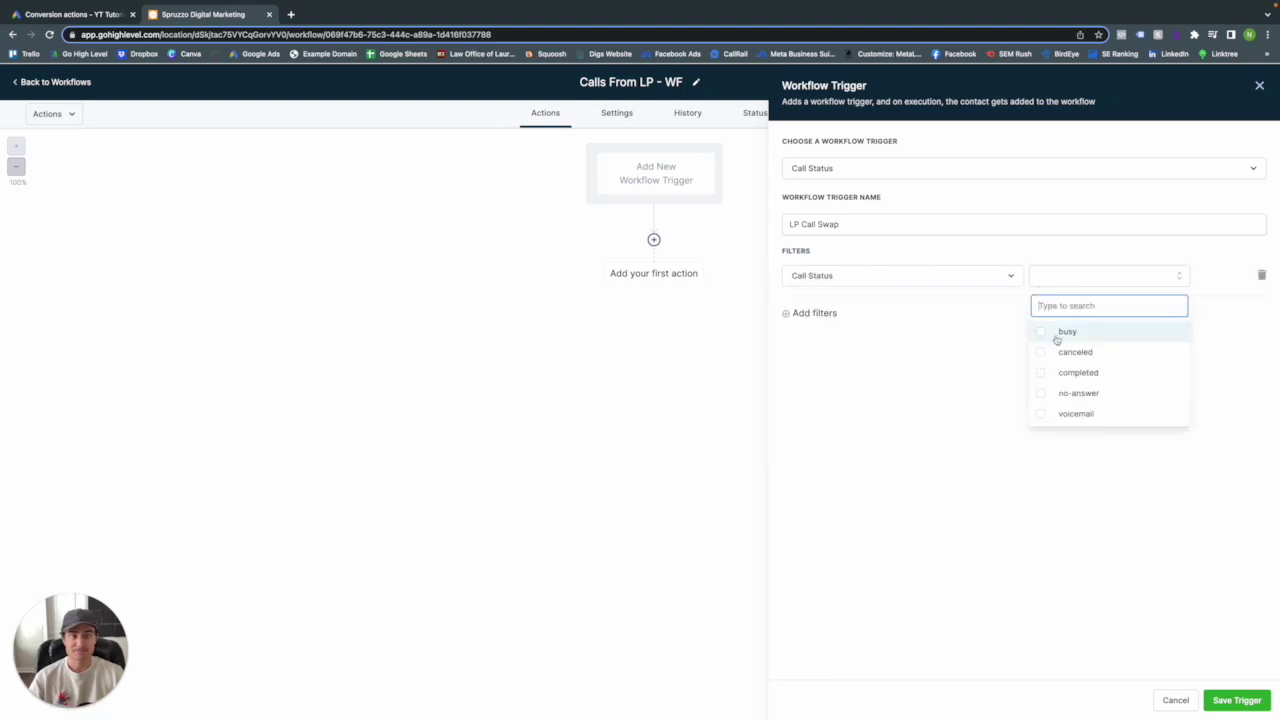
left_click(886, 283)
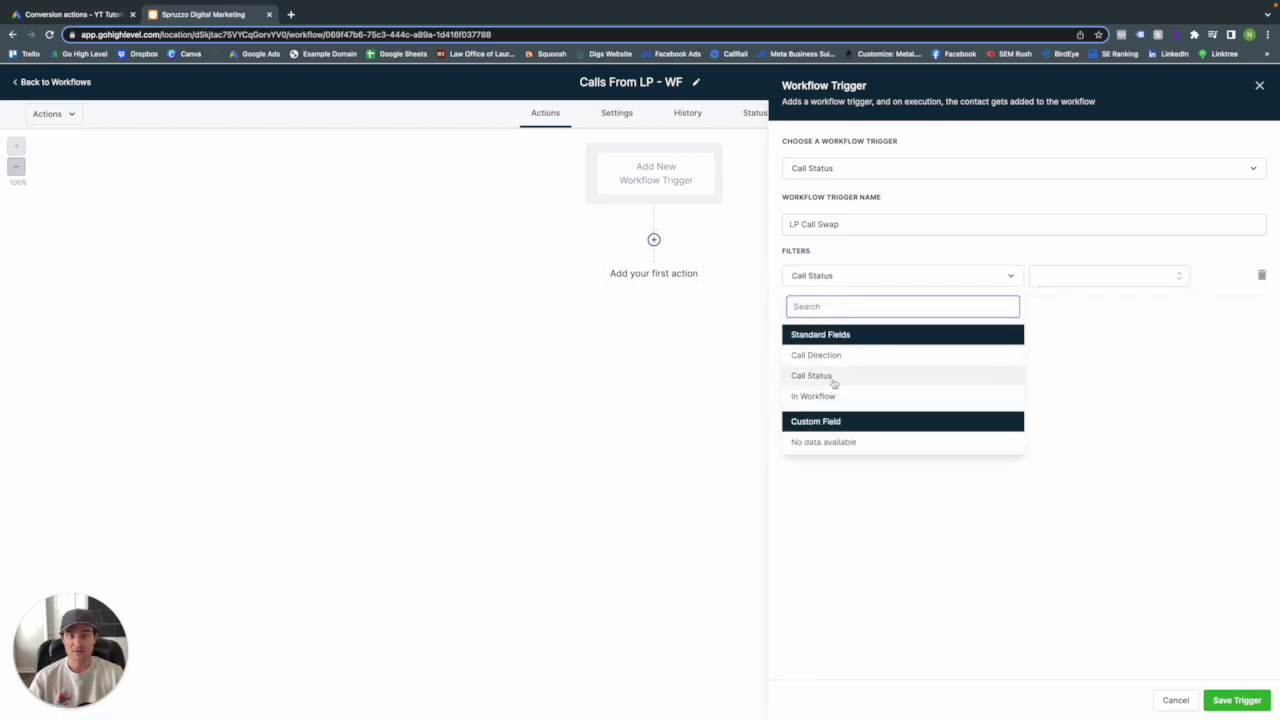
left_click(837, 356)
left_click(1086, 280)
left_click(1066, 333)
- Try to add an In Number Pool filter to the LP Call Swap trigger and remove it
left_click(825, 310)
left_click(823, 310)
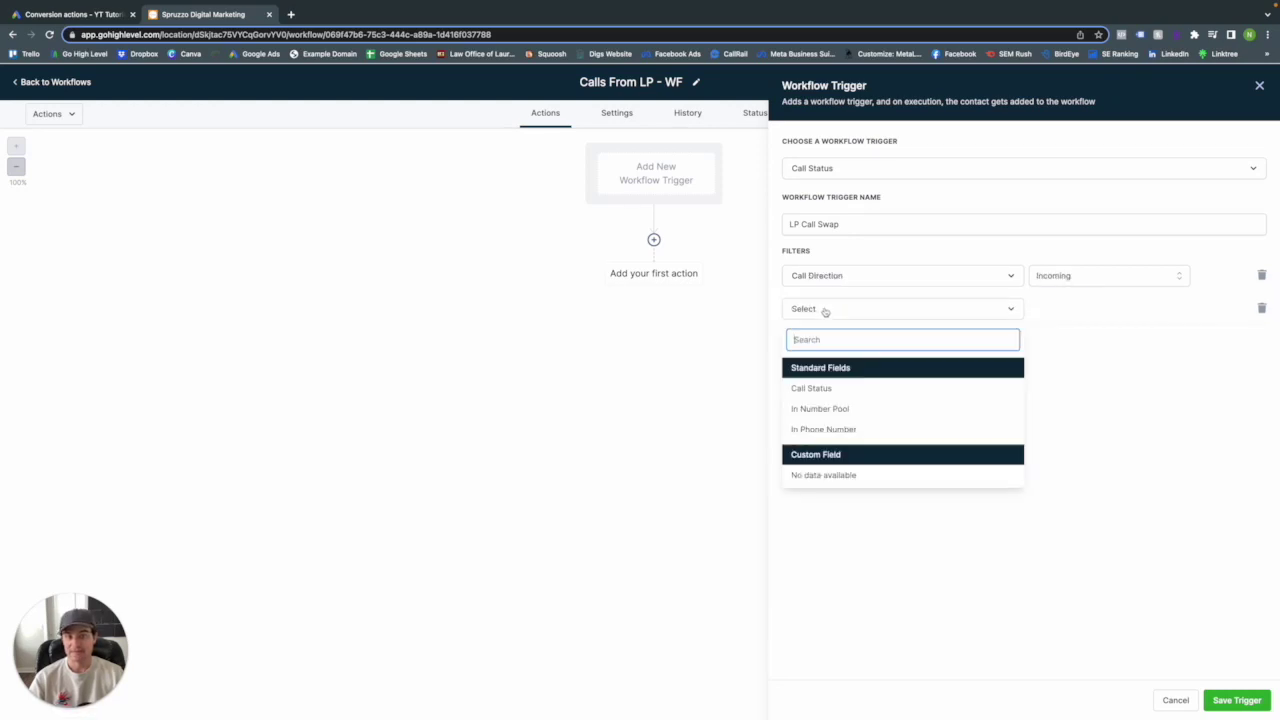
left_click(837, 408)
left_click(1062, 312)
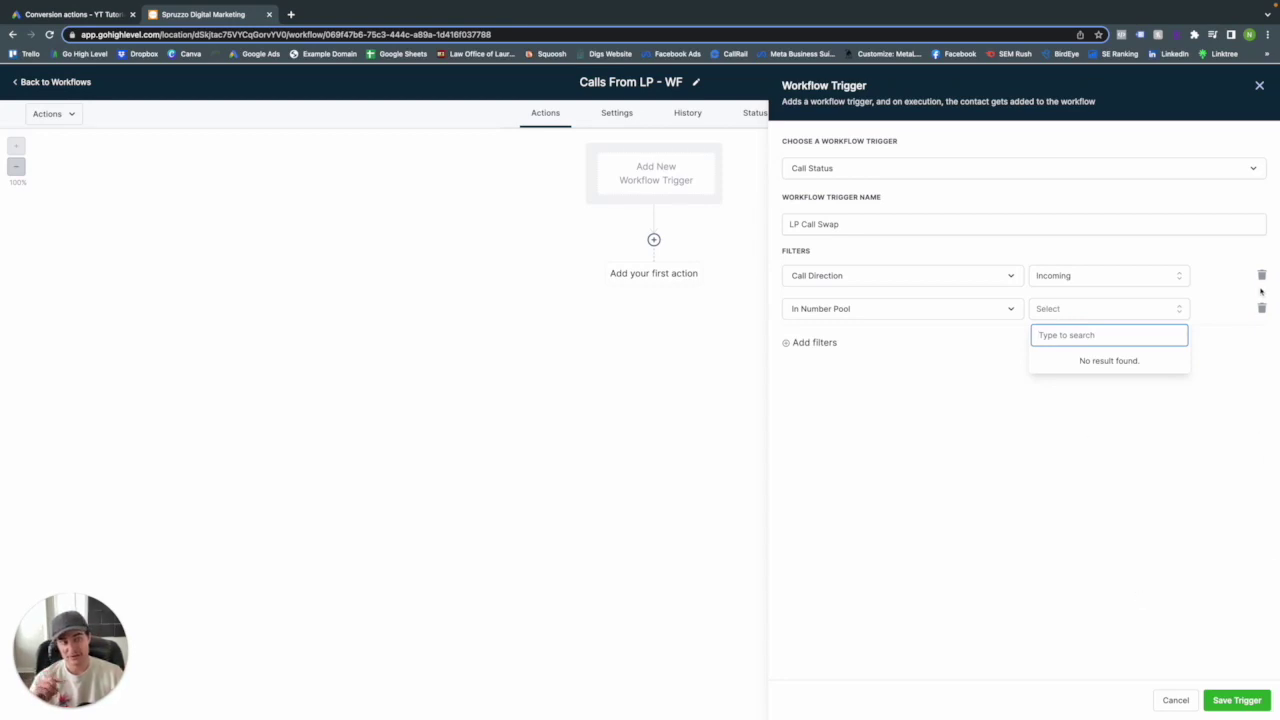
left_click(1261, 308)
- Save the LP Call Swap trigger and start an Add Contact Tag action with the "call from landing page" tag
left_click(1232, 699)
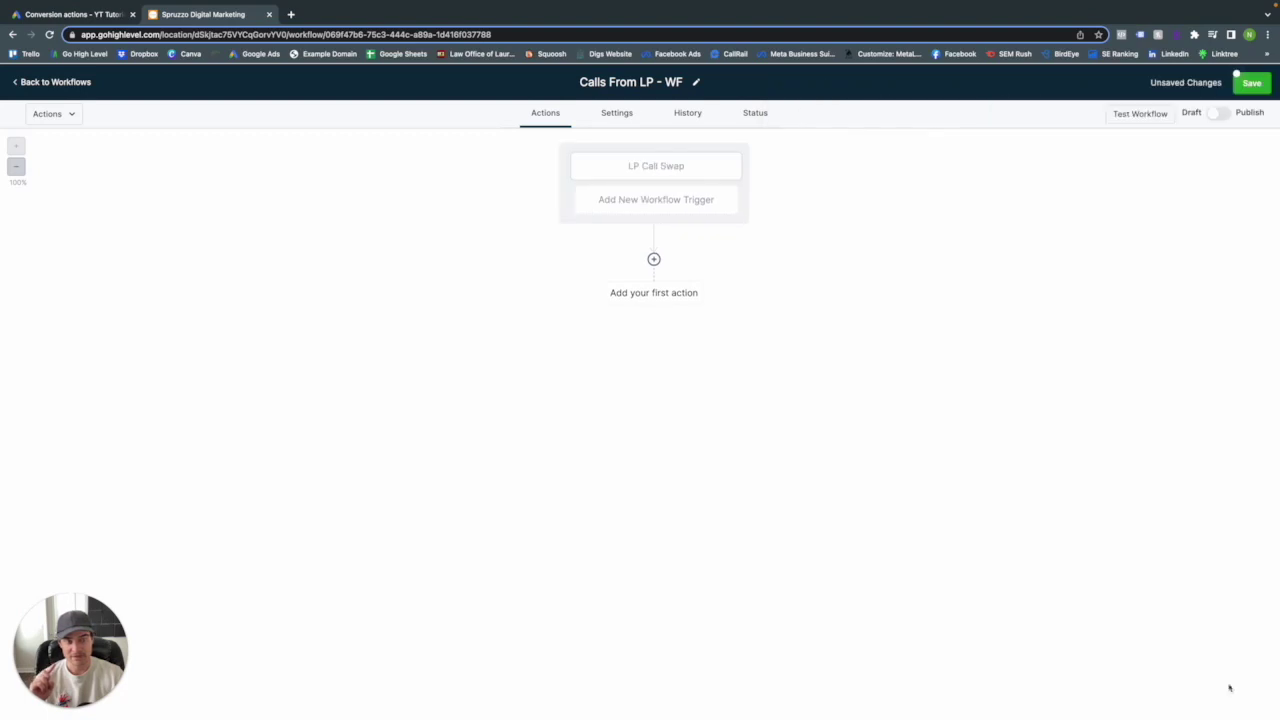
left_click(654, 259)
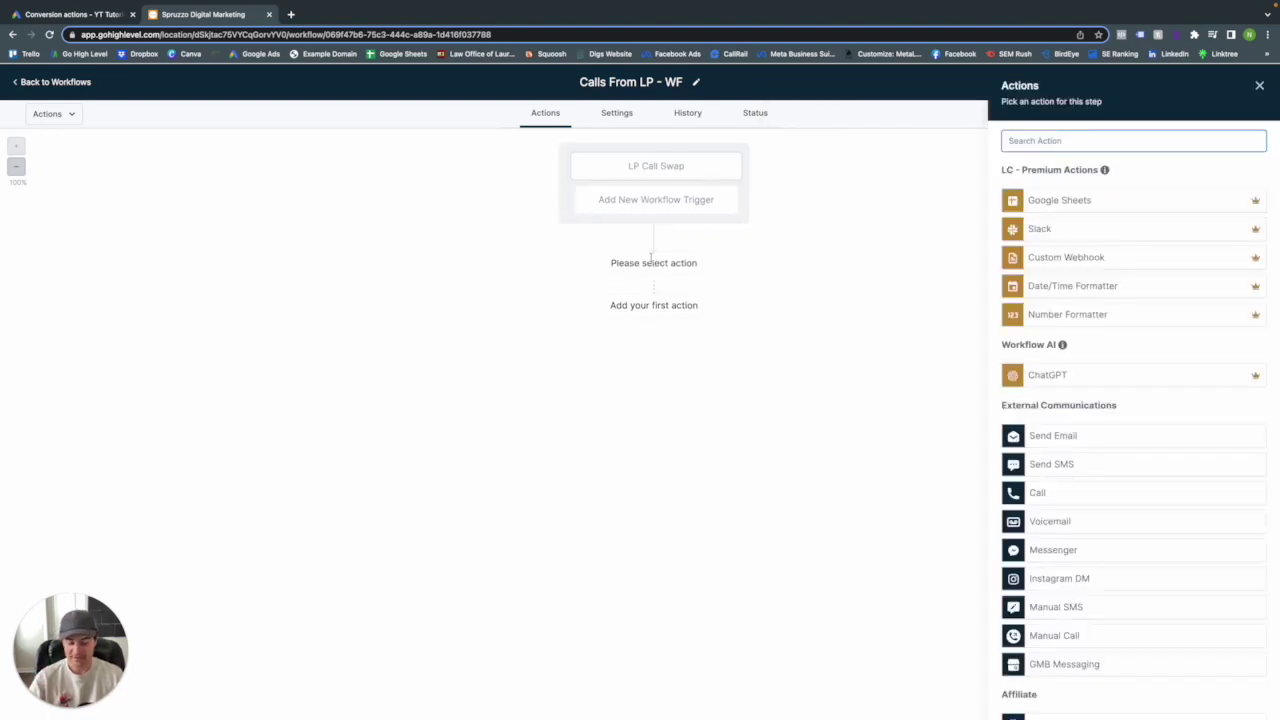
type("tag")
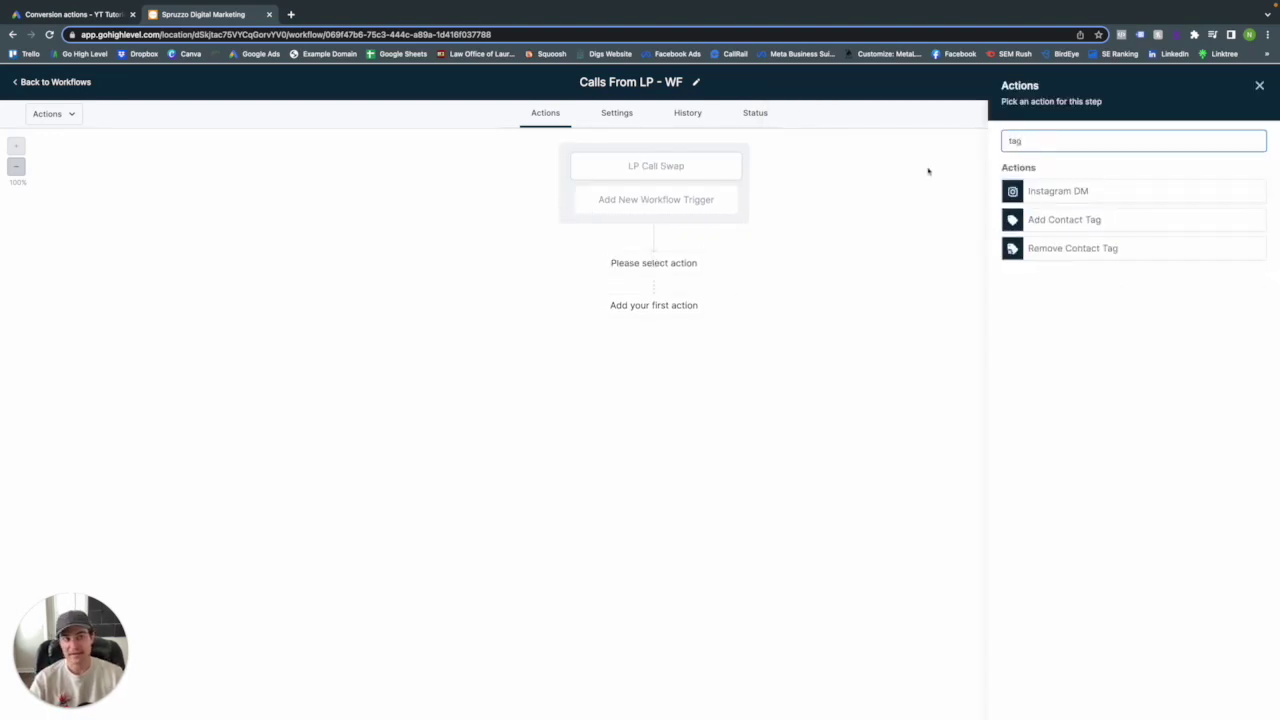
left_click(1083, 224)
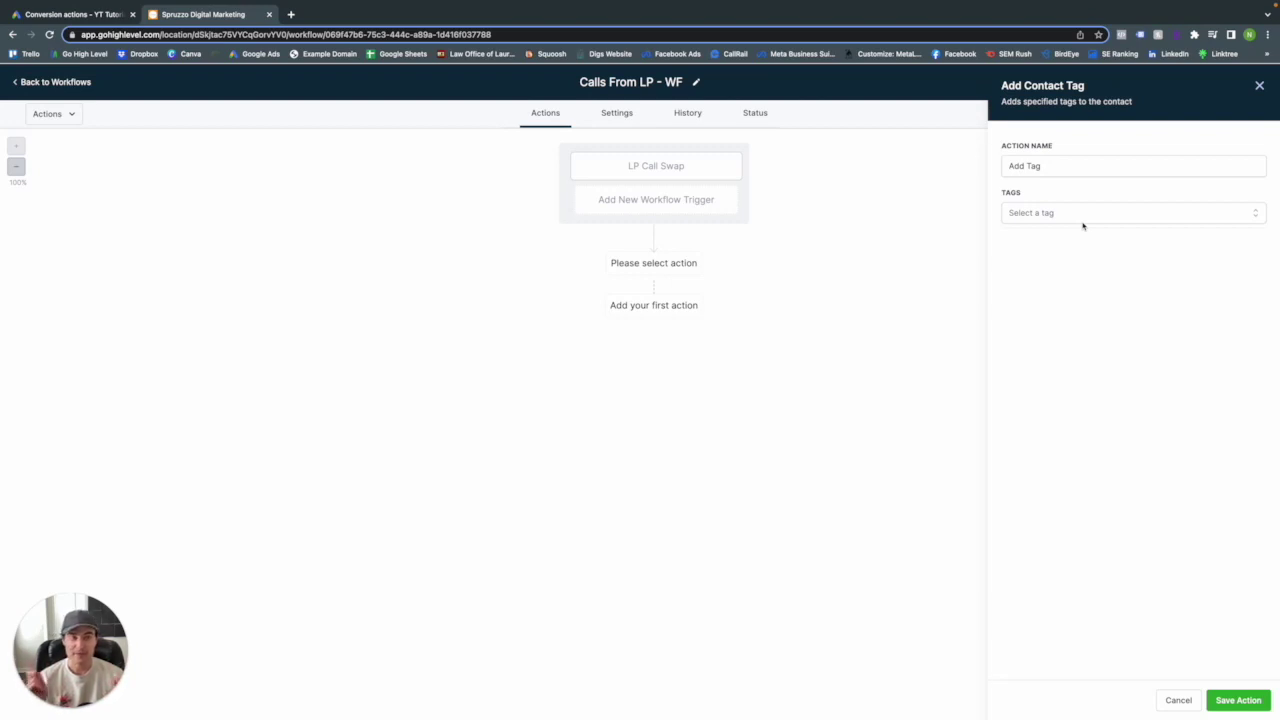
left_click(1068, 214)
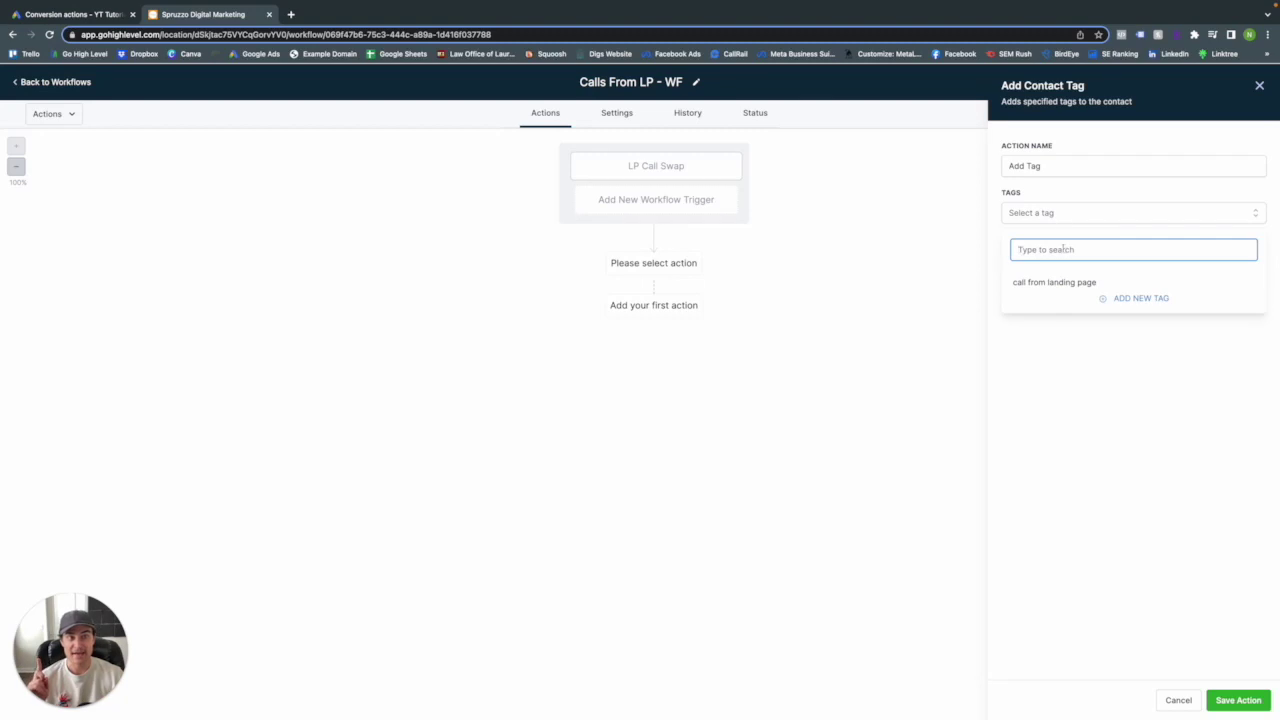
left_click(1052, 288)
- Name the contact tag action "Add Tag: Call From LP" and save it
left_click(1068, 158)
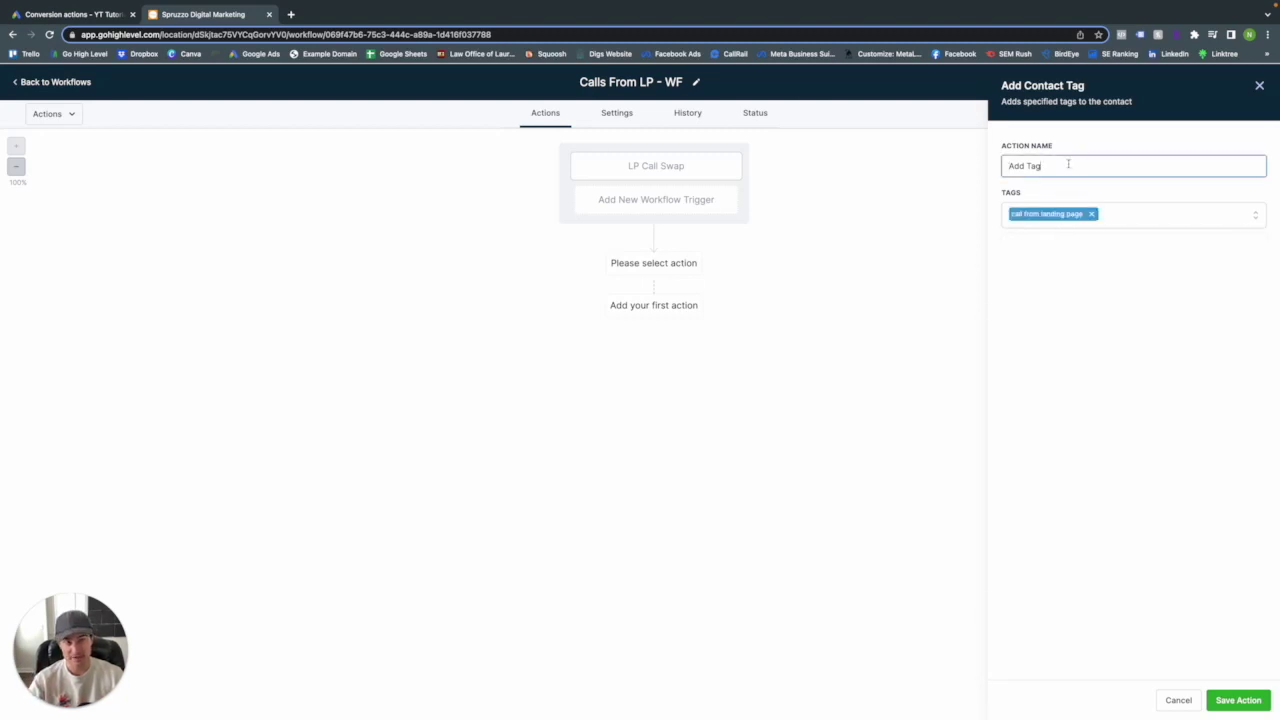
type("Call")
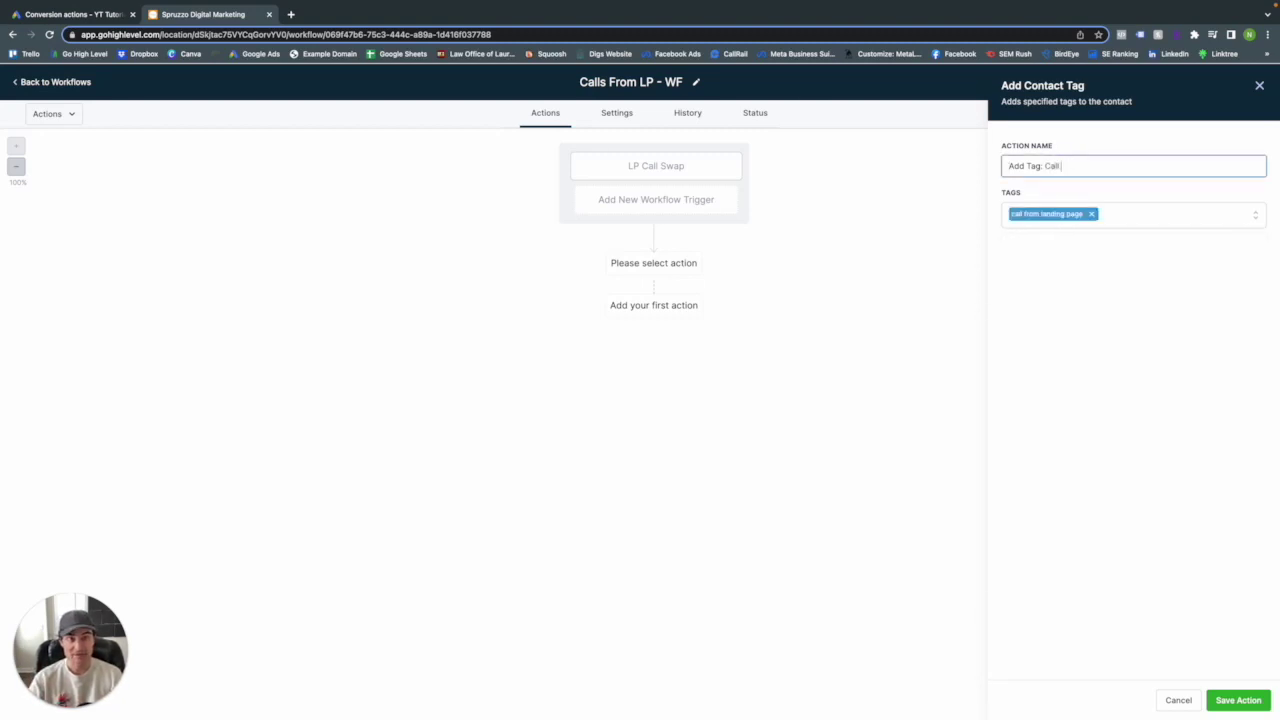
type(" From LP")
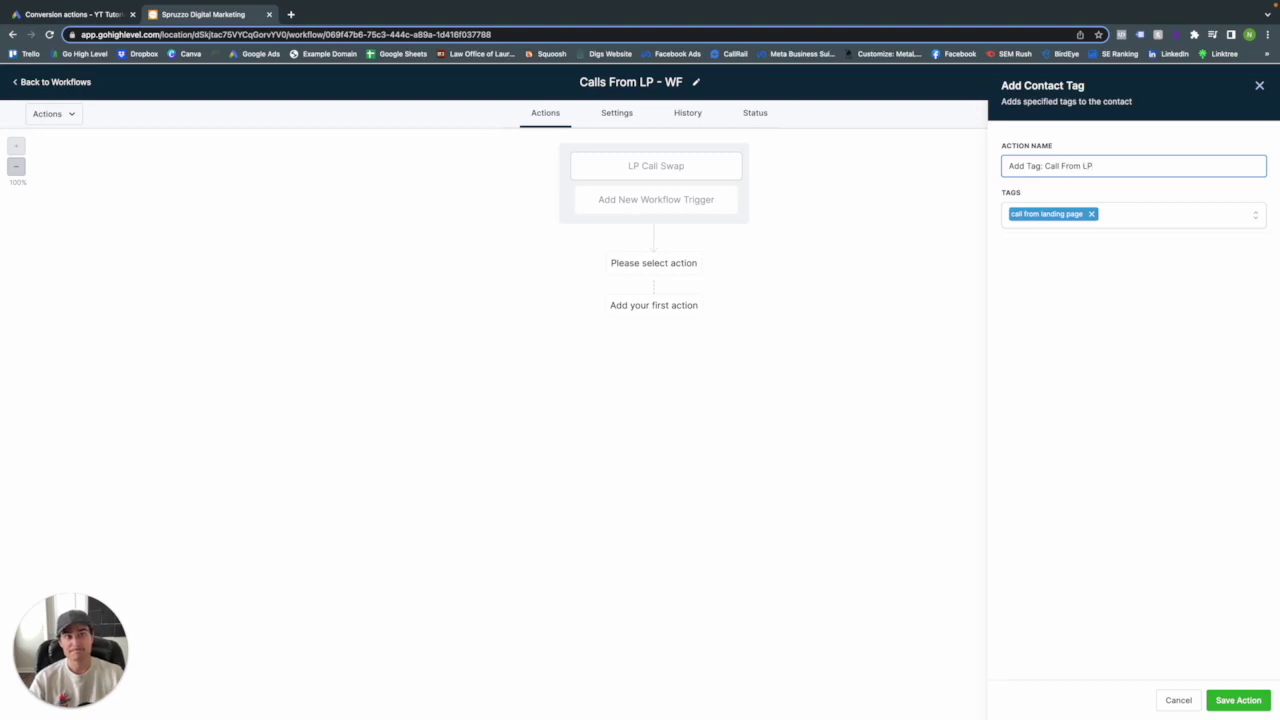
left_click(1228, 692)
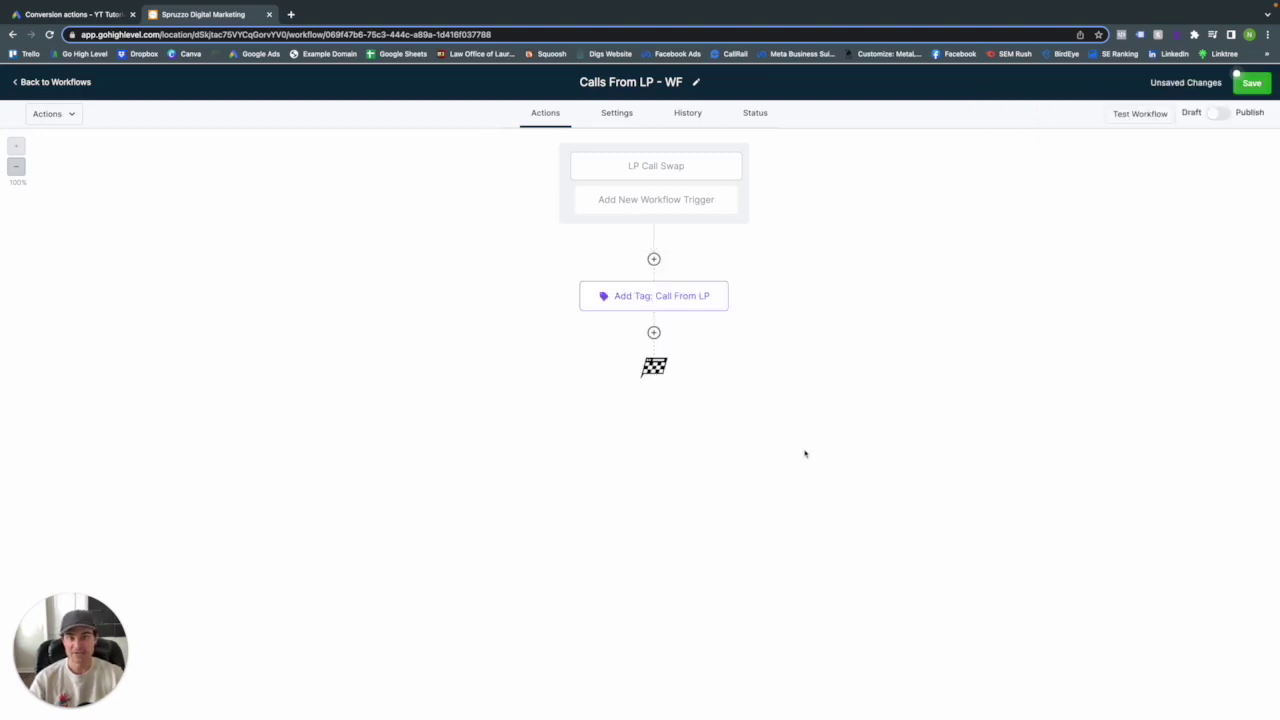
- After the tag action, add an Add To Google Adwords action that uses the Twilio Calls From LP conversion
left_click(654, 333)
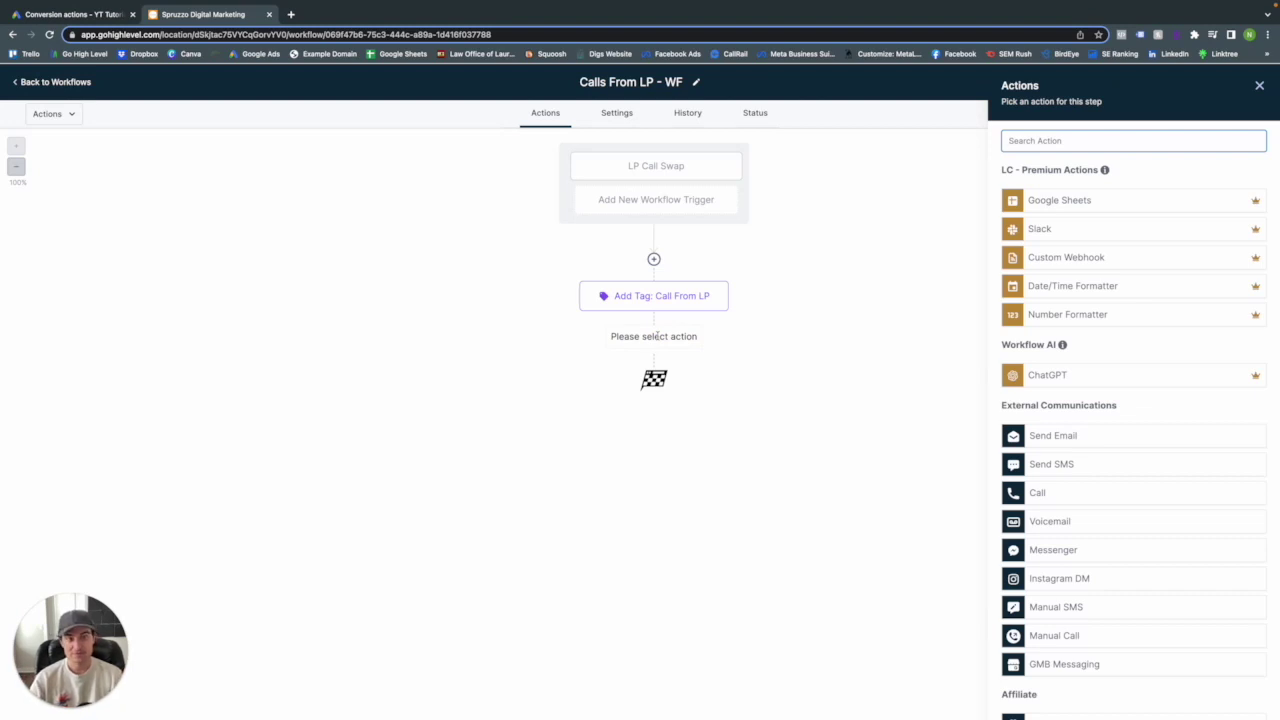
type("go")
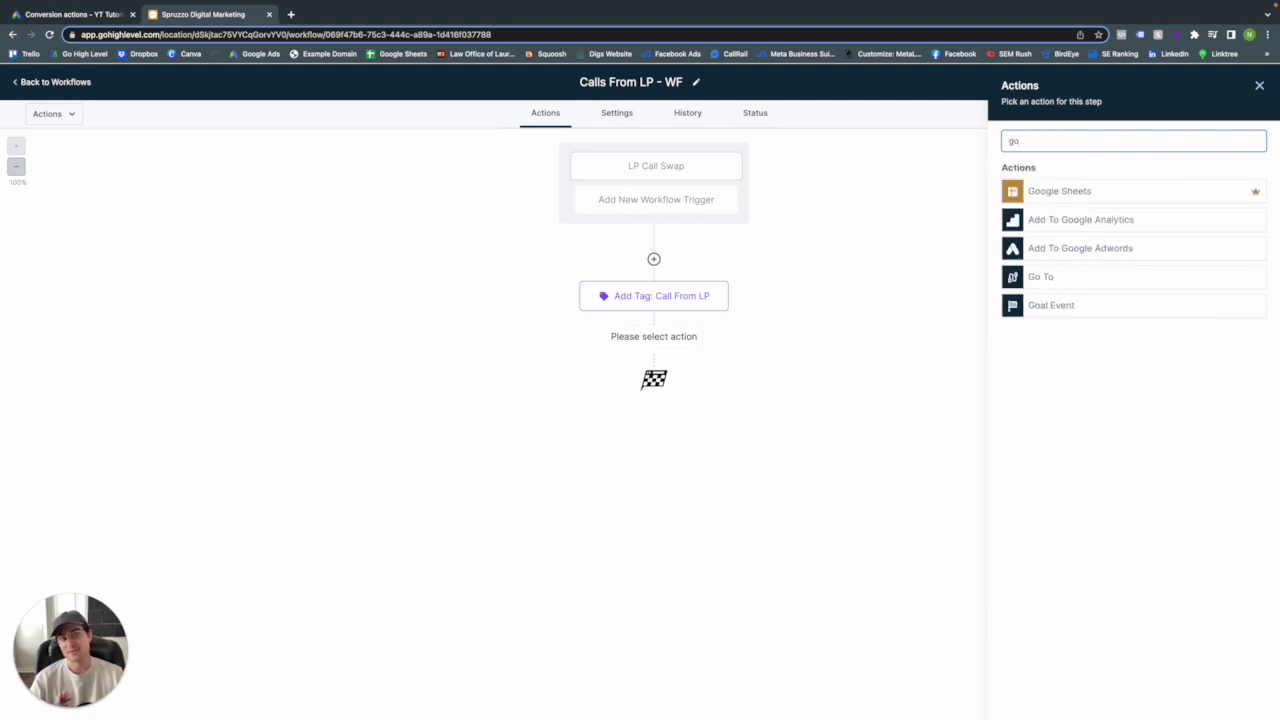
left_click(1062, 248)
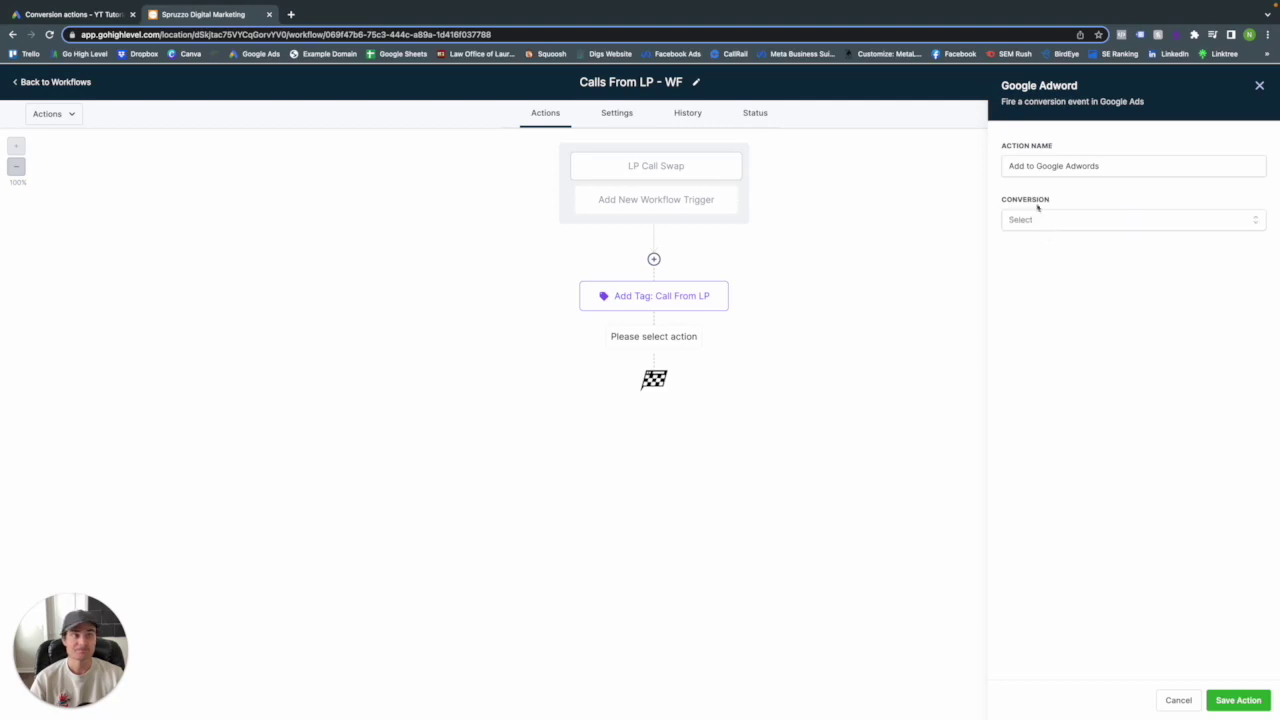
left_click(1041, 227)
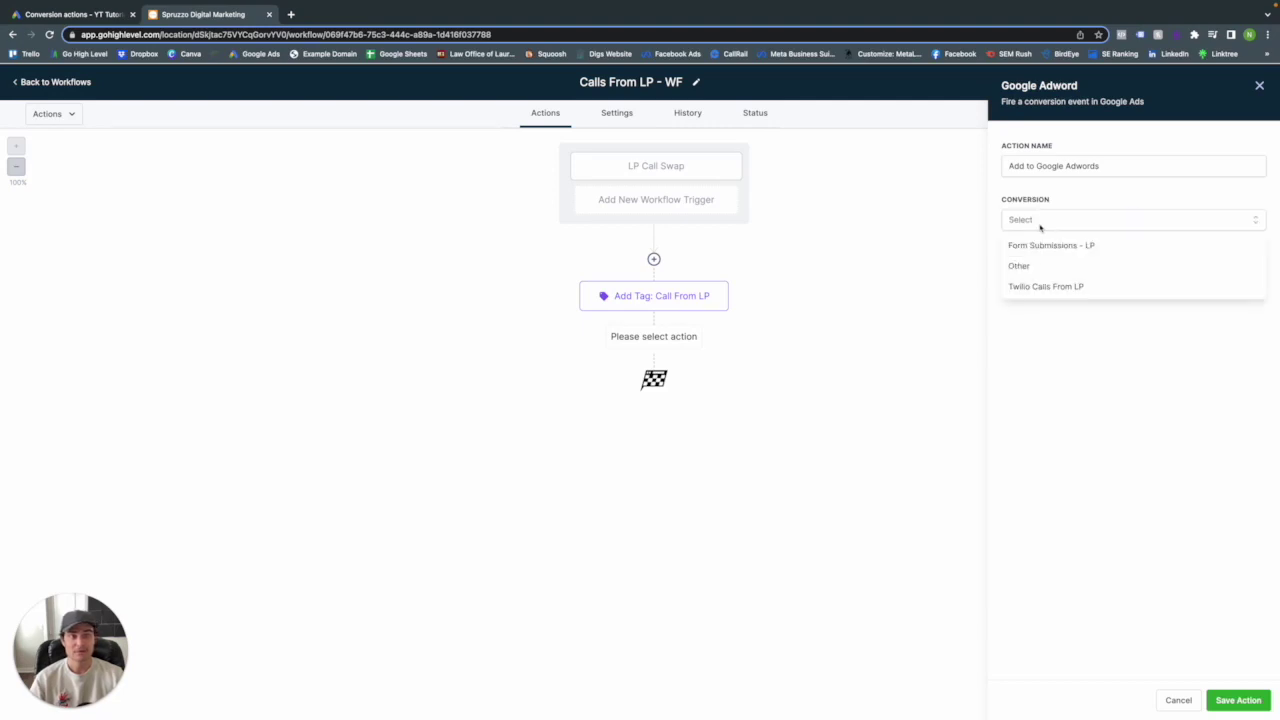
left_click(1031, 288)
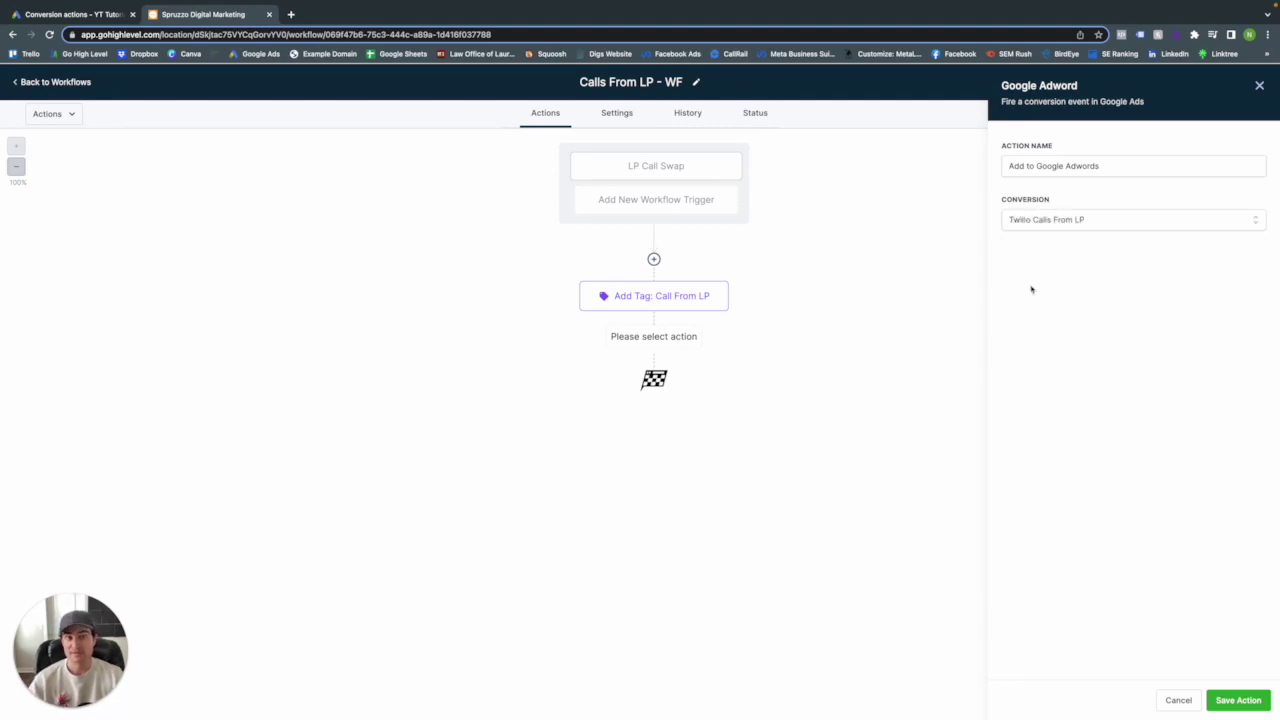
left_click(1238, 700)
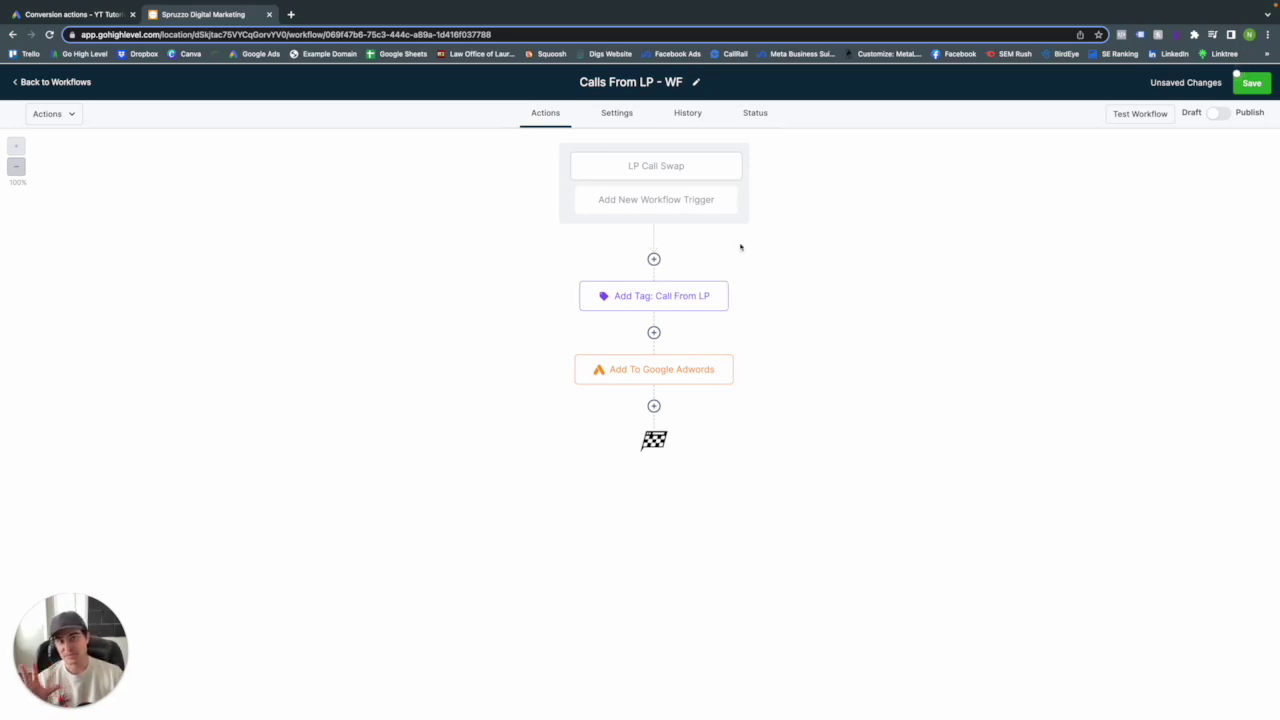
- Set the Calls From LP - WF workflow to published and save it
left_click(1217, 113)
left_click(1250, 84)
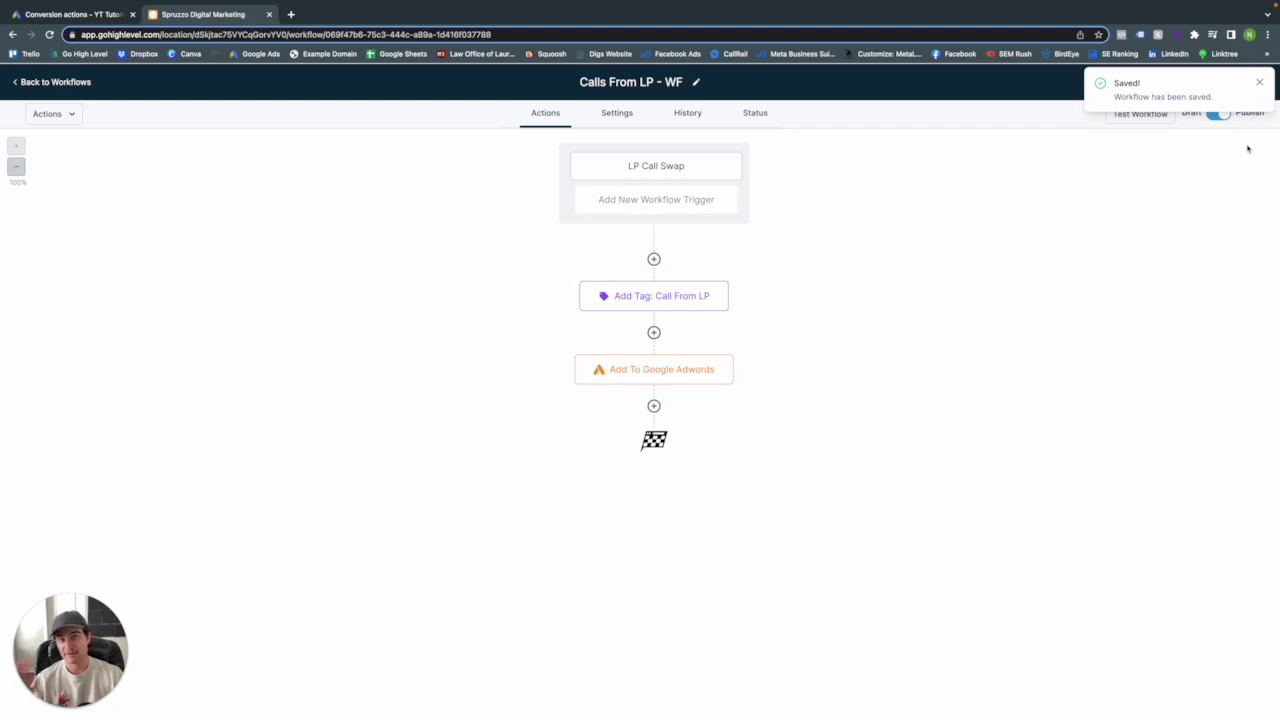
left_click(1258, 84)
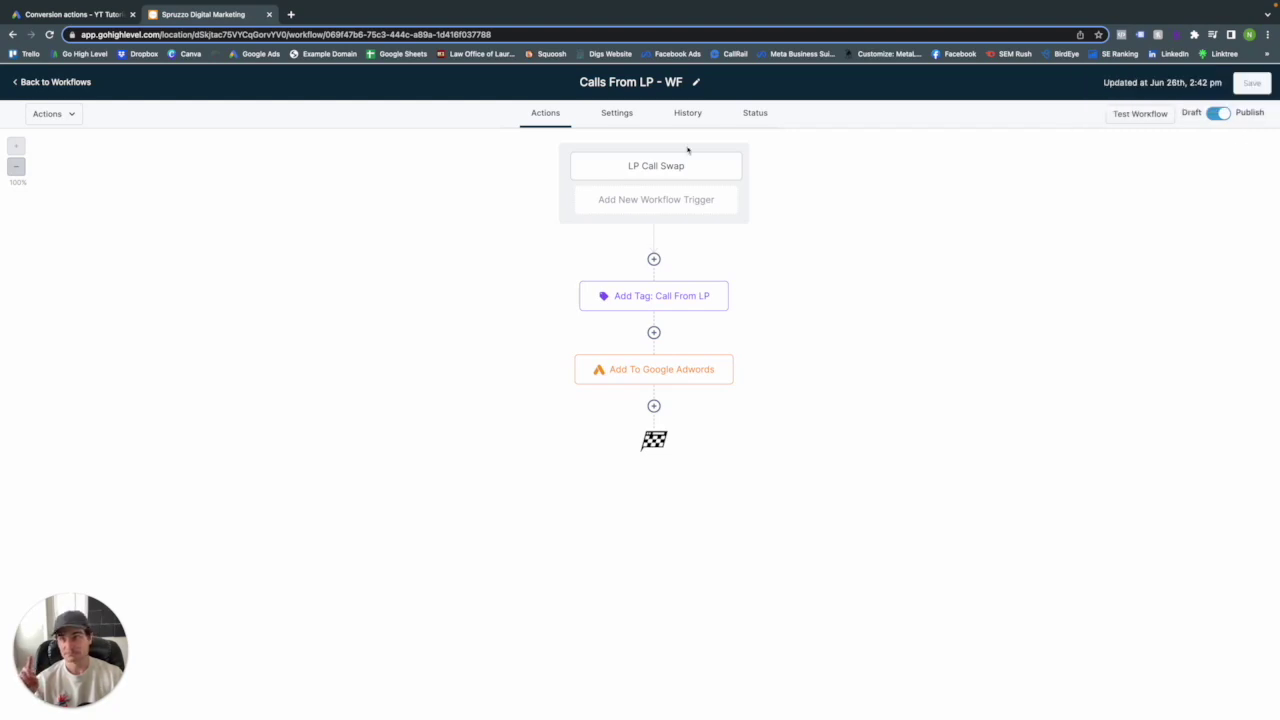
- Create another workflow from scratch and choose Call Status as its trigger
left_click(55, 86)
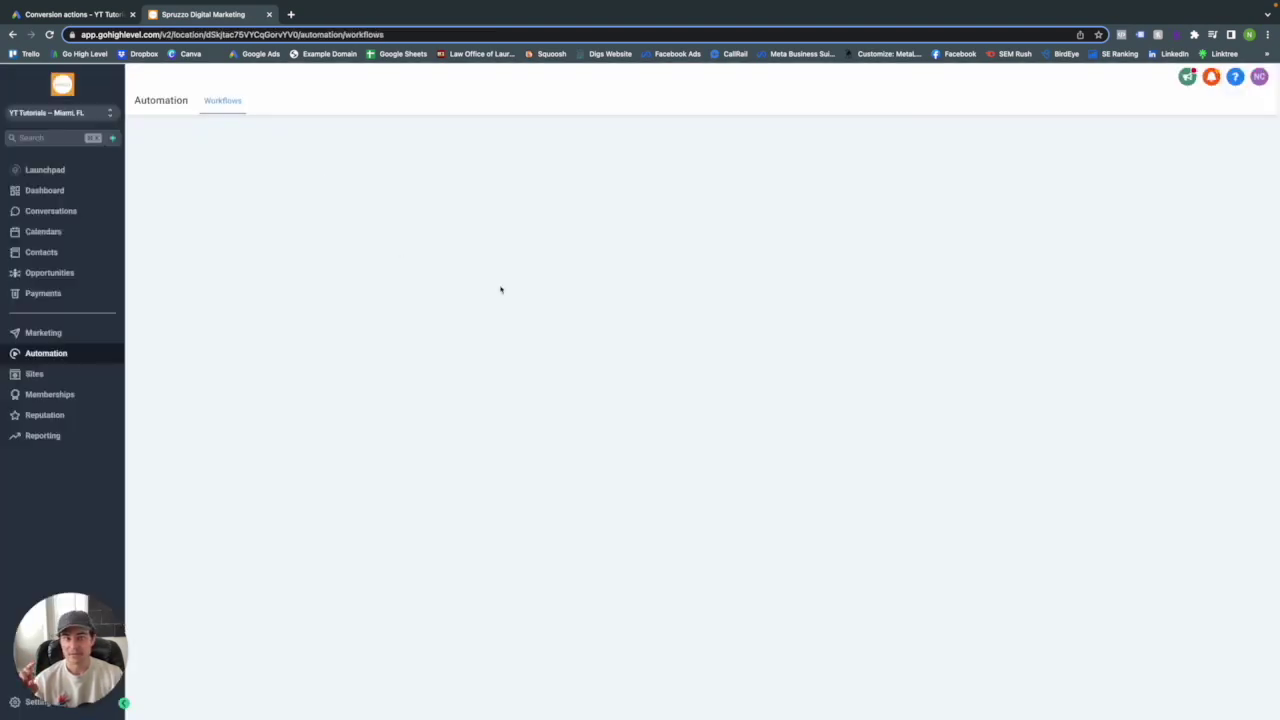
left_click(1006, 155)
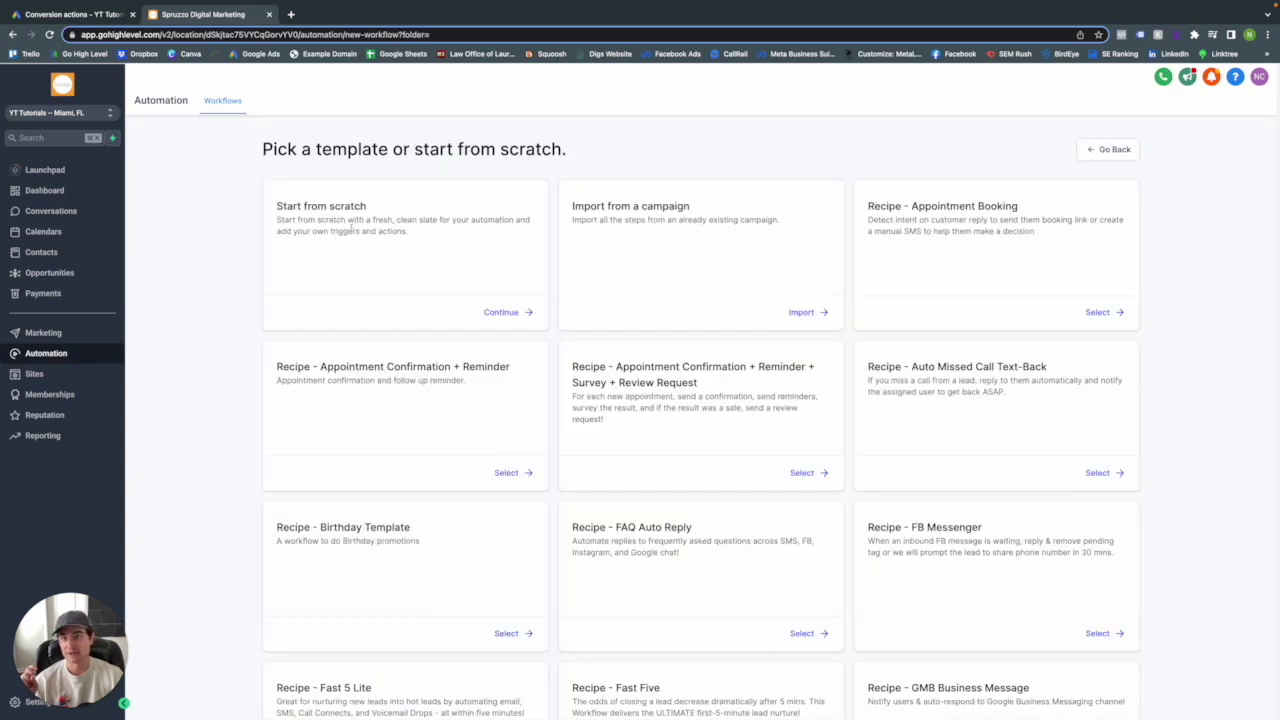
left_click(503, 313)
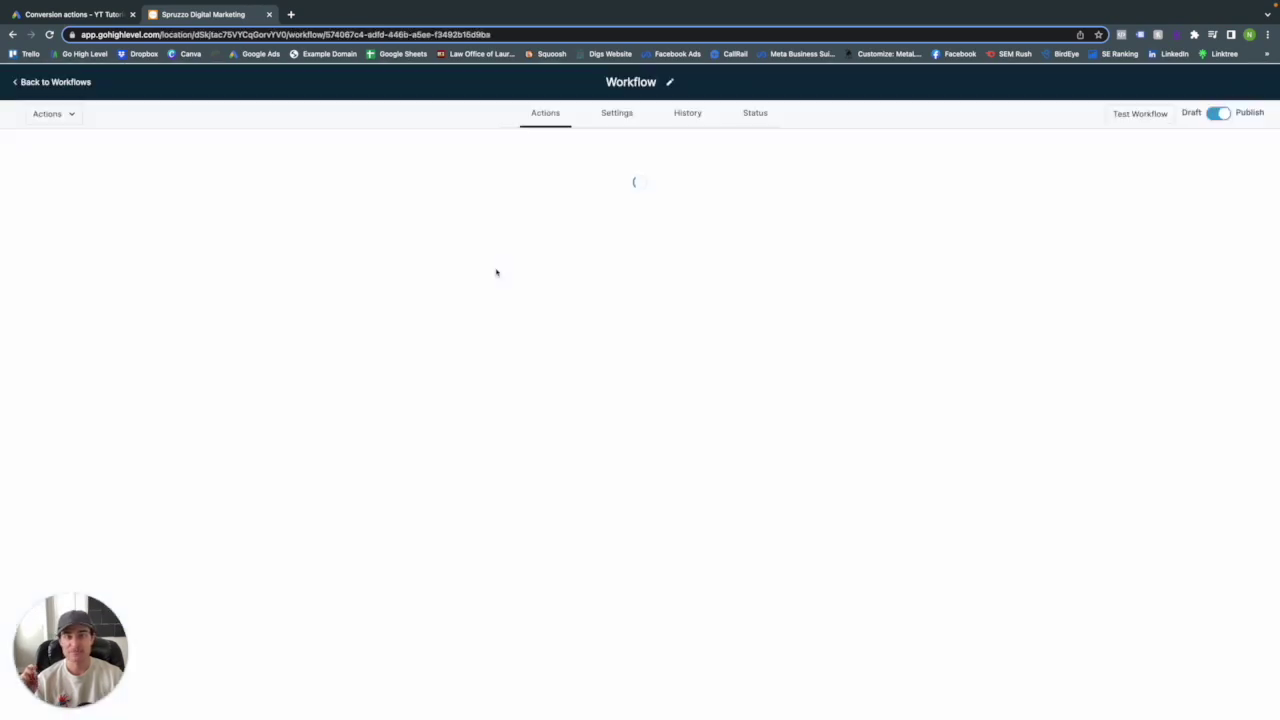
left_click(656, 174)
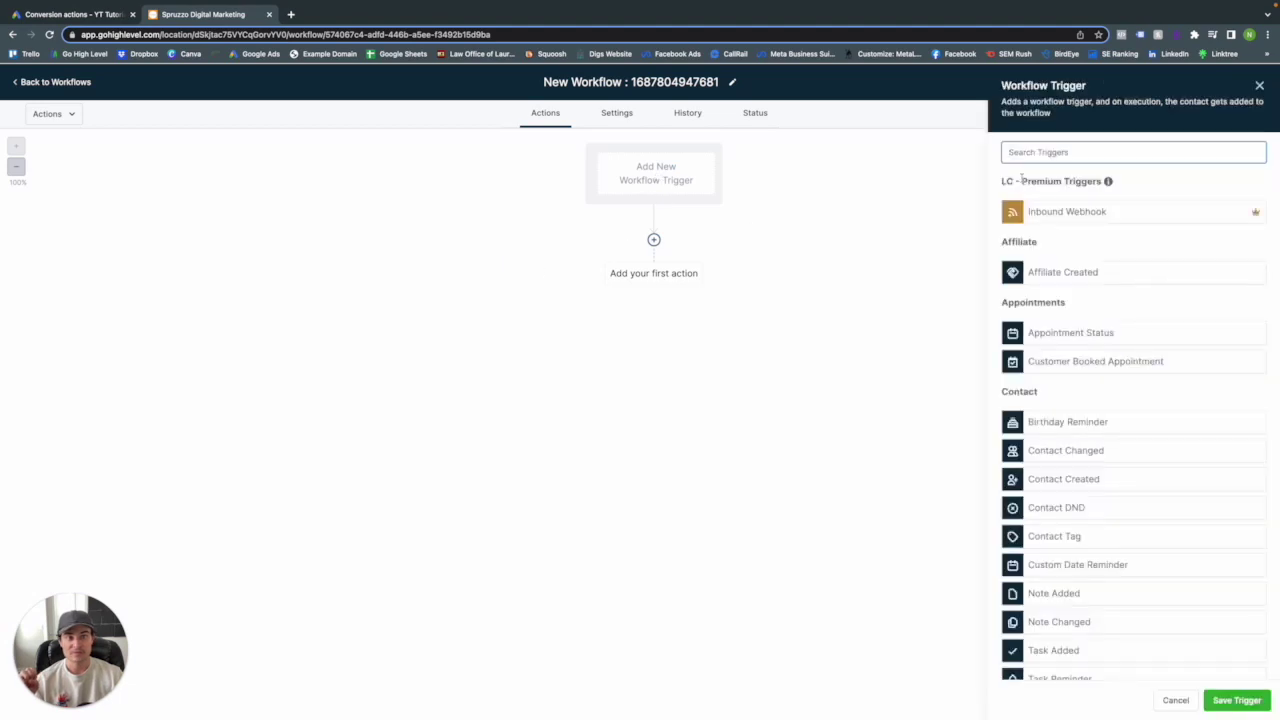
type("call")
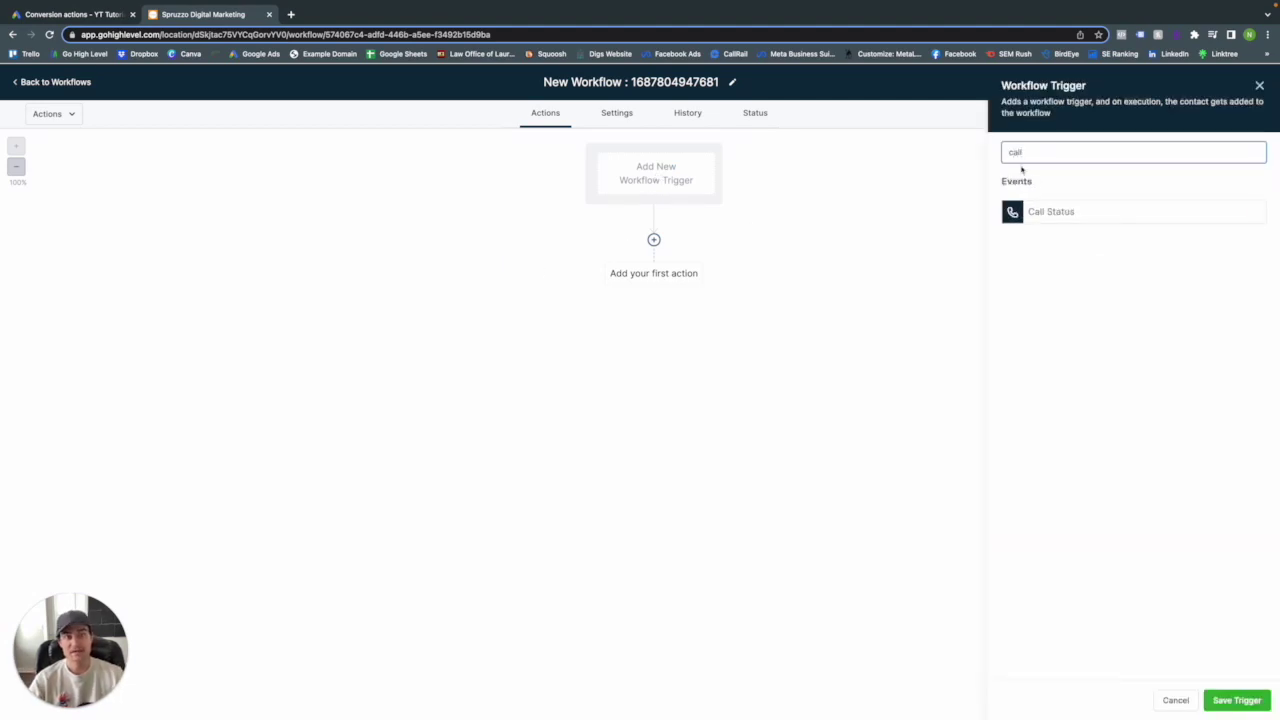
left_click(1046, 210)
- Add a filter to the Call Status trigger with Call Direction set to Incoming
left_click(815, 262)
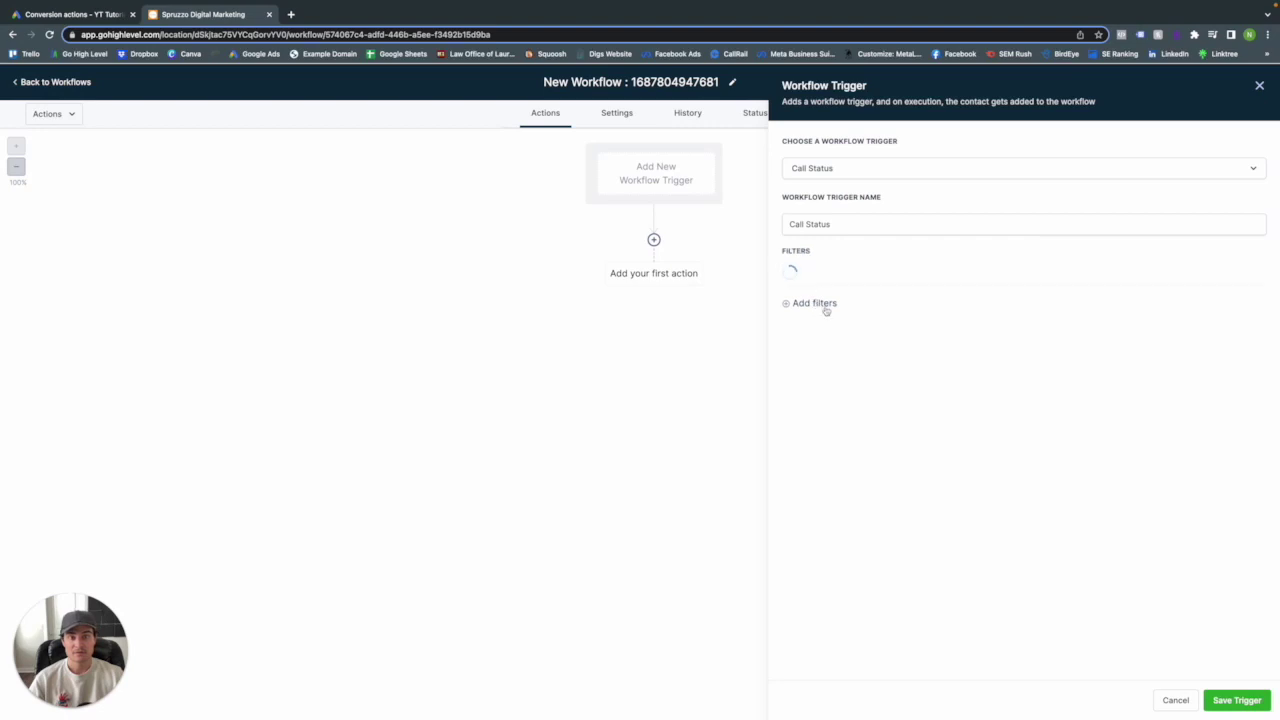
left_click(809, 284)
left_click(816, 355)
left_click(1045, 278)
left_click(1050, 328)
- Add a second trigger filter with In Phone Number set to Mobile Click to Call Extension
left_click(812, 309)
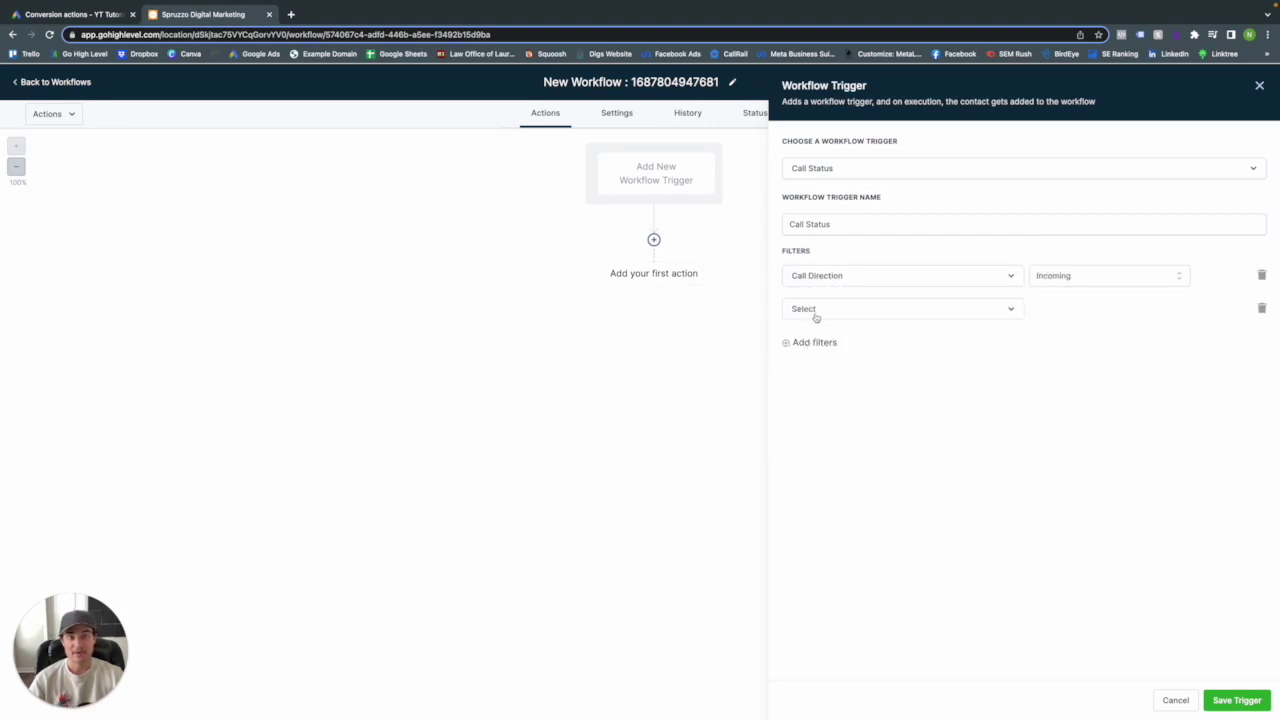
left_click(816, 310)
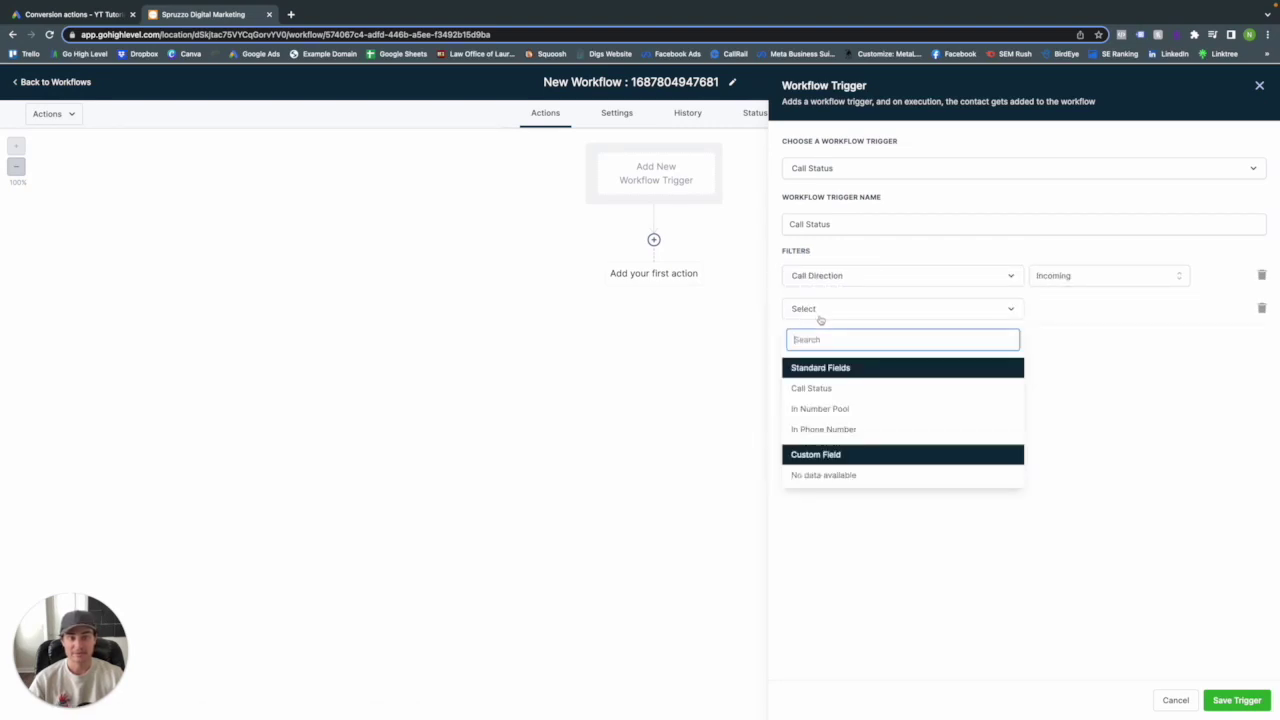
left_click(832, 429)
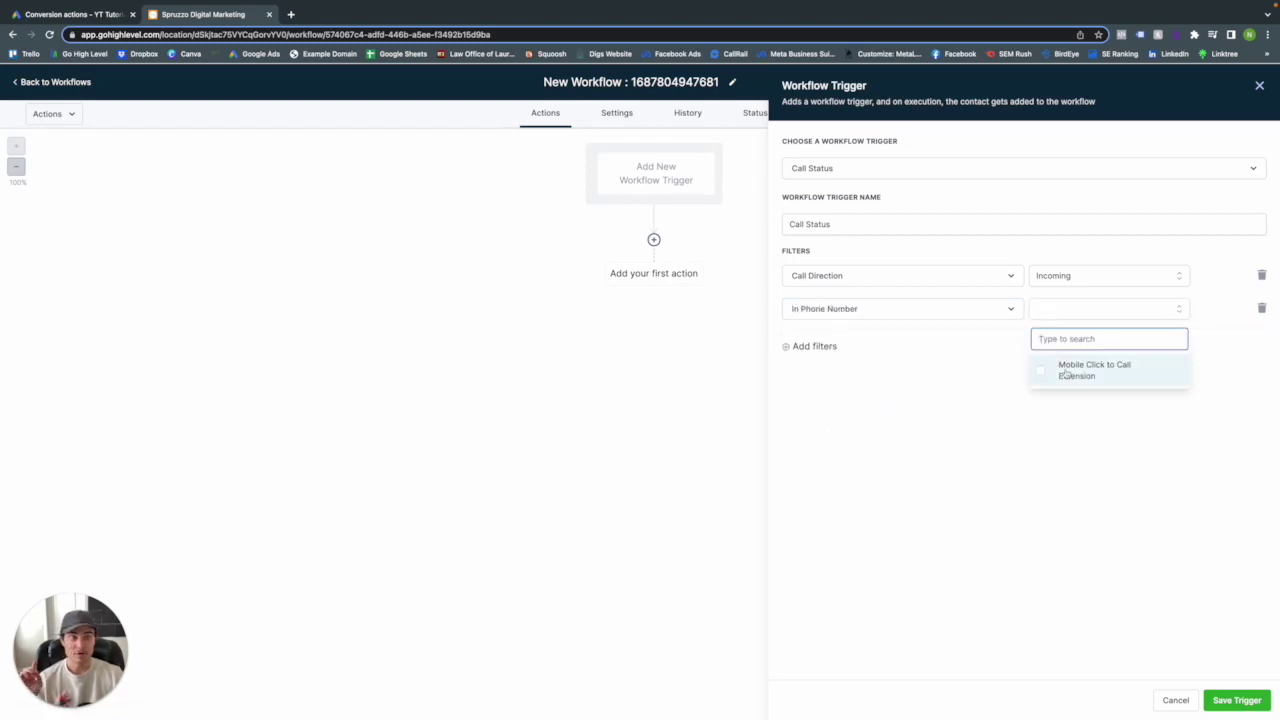
left_click(1075, 372)
left_click(1161, 531)
- Name the trigger "Mobile Click To Call - Trigger" and save it
left_click(861, 229)
key("BackSpace")
key("BackSpace")
key("BackSpace")
key("BackSpace")
key("BackSpace")
key("BackSpace")
key("BackSpace")
key("BackSpace")
key("BackSpace")
key("BackSpace")
type("Mobile")
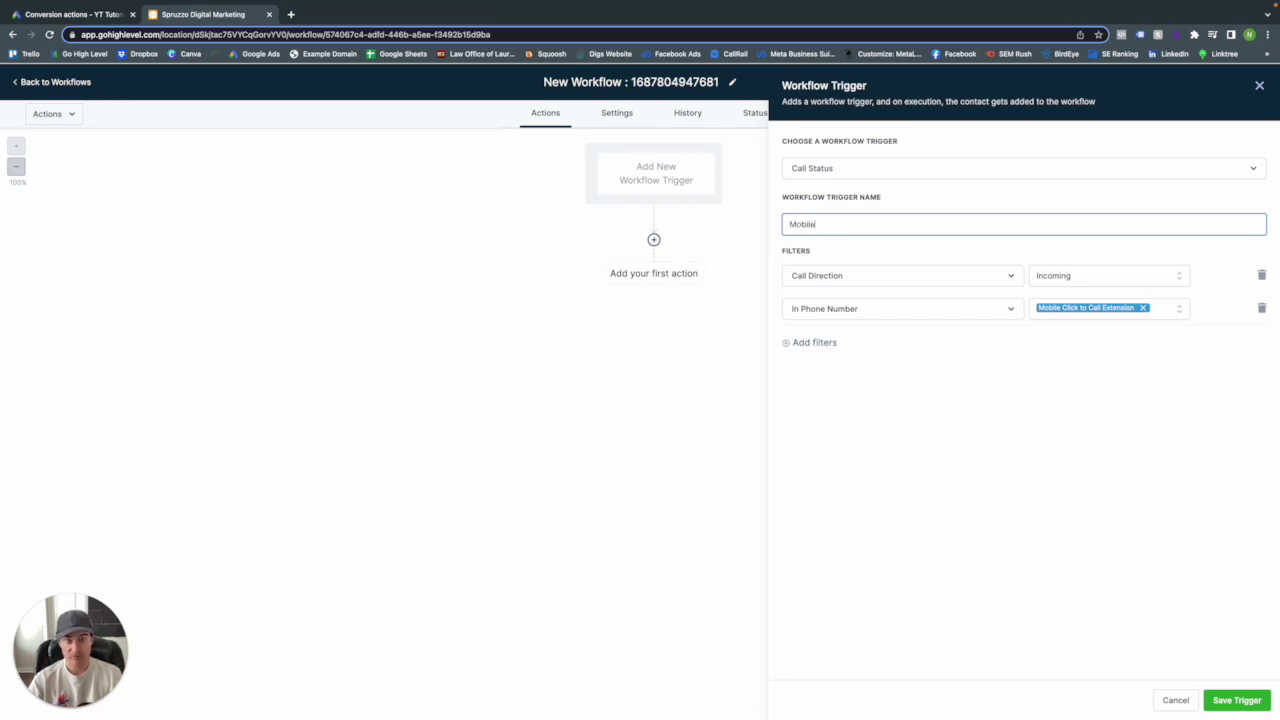
type(" Click To Call")
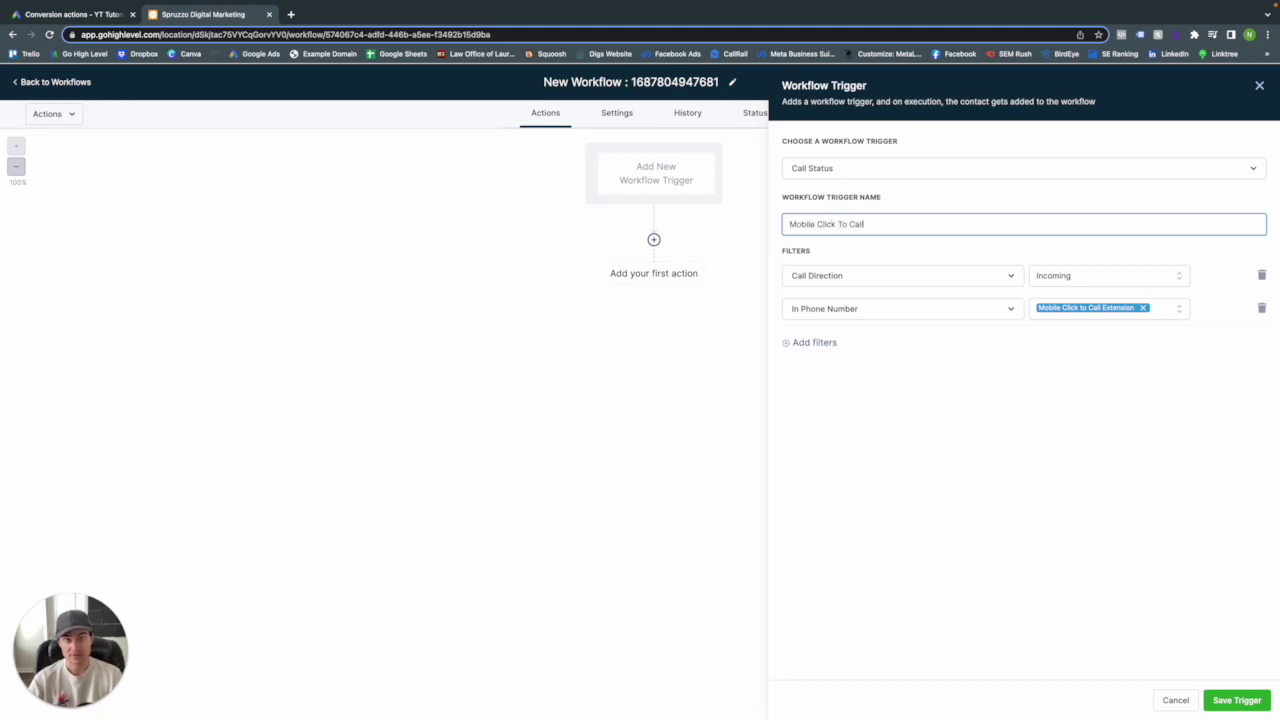
type(" - Triggr")
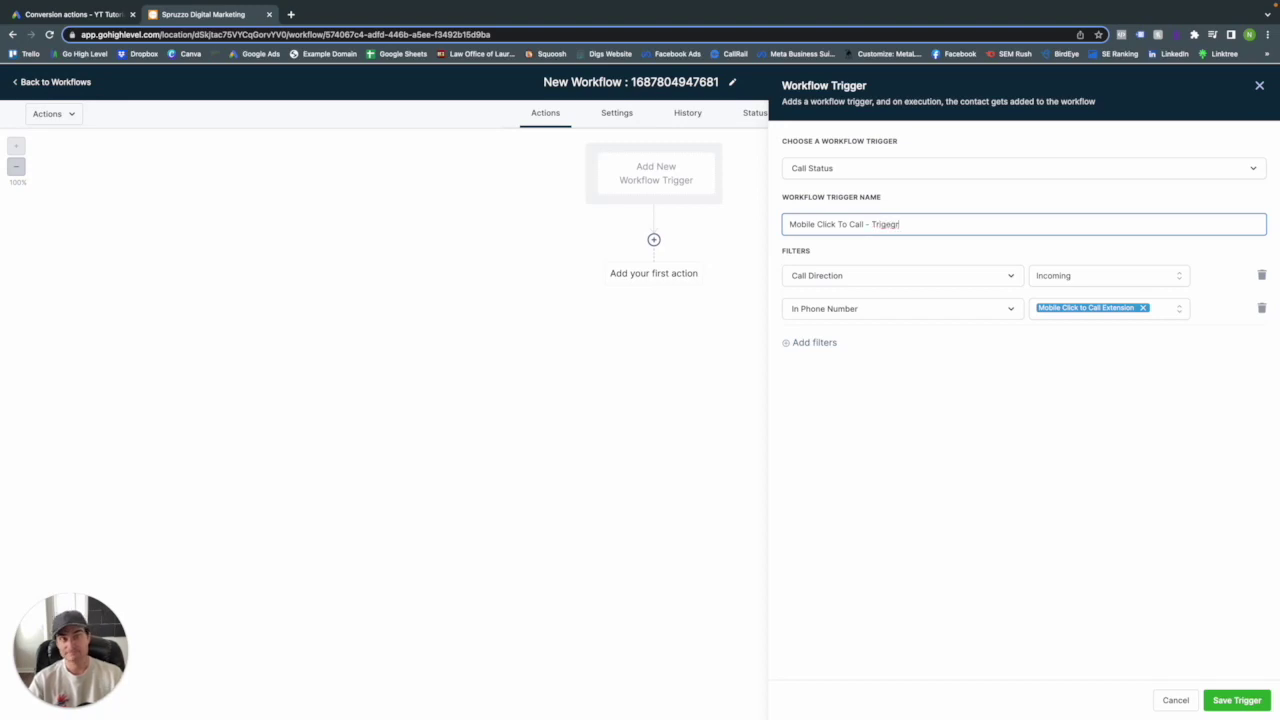
key("BackSpace")
key("BackSpace")
type("ger")
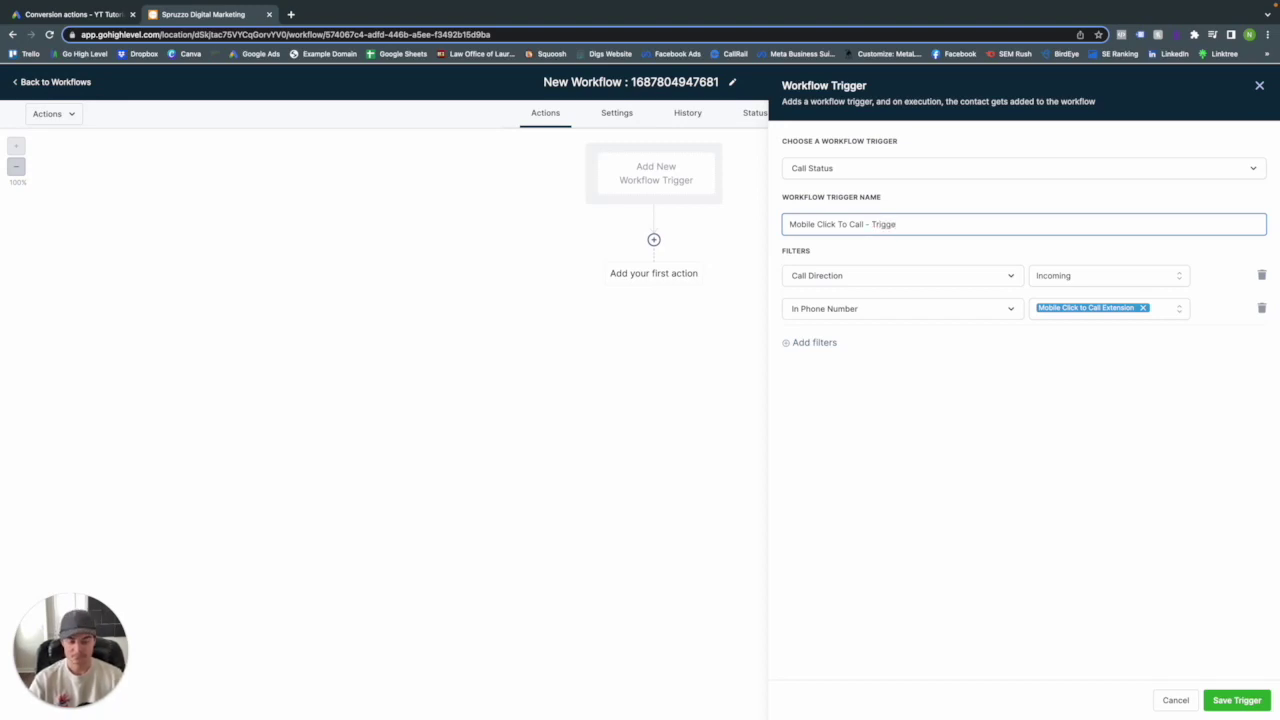
left_click(1236, 700)
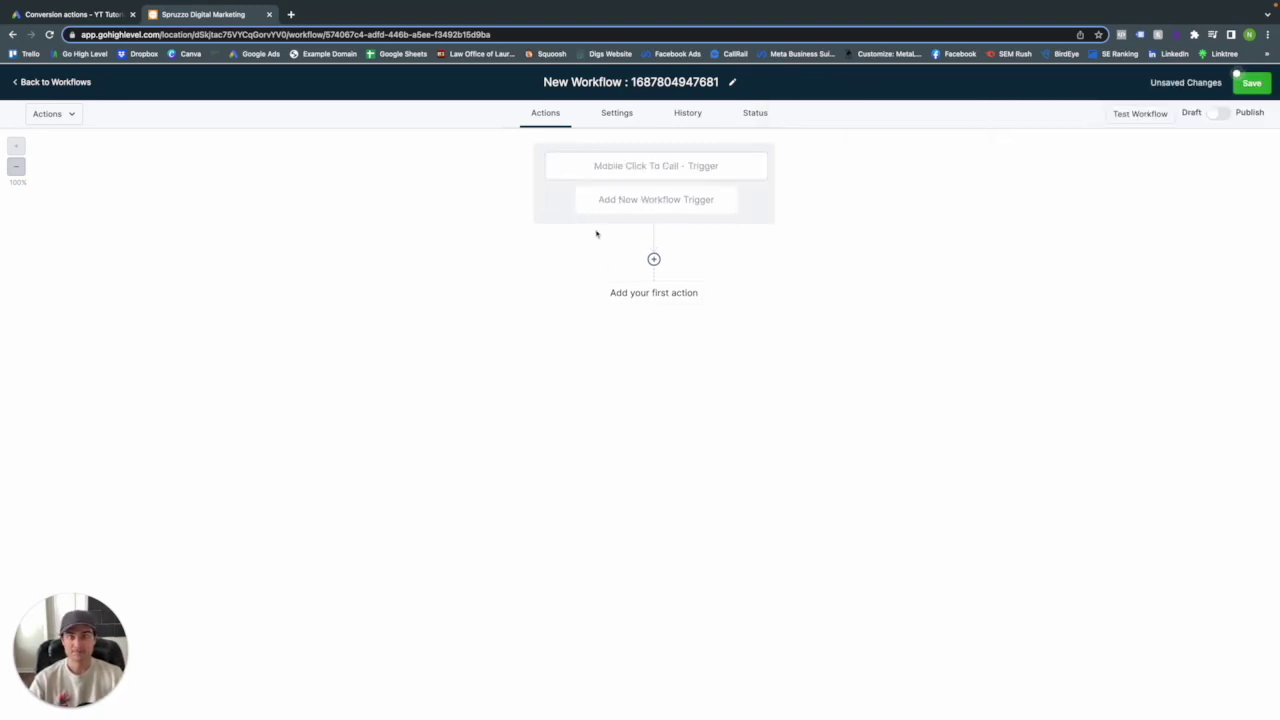
- Add a Google Adword action as the workflow's first action and set its conversion to Other
left_click(653, 258)
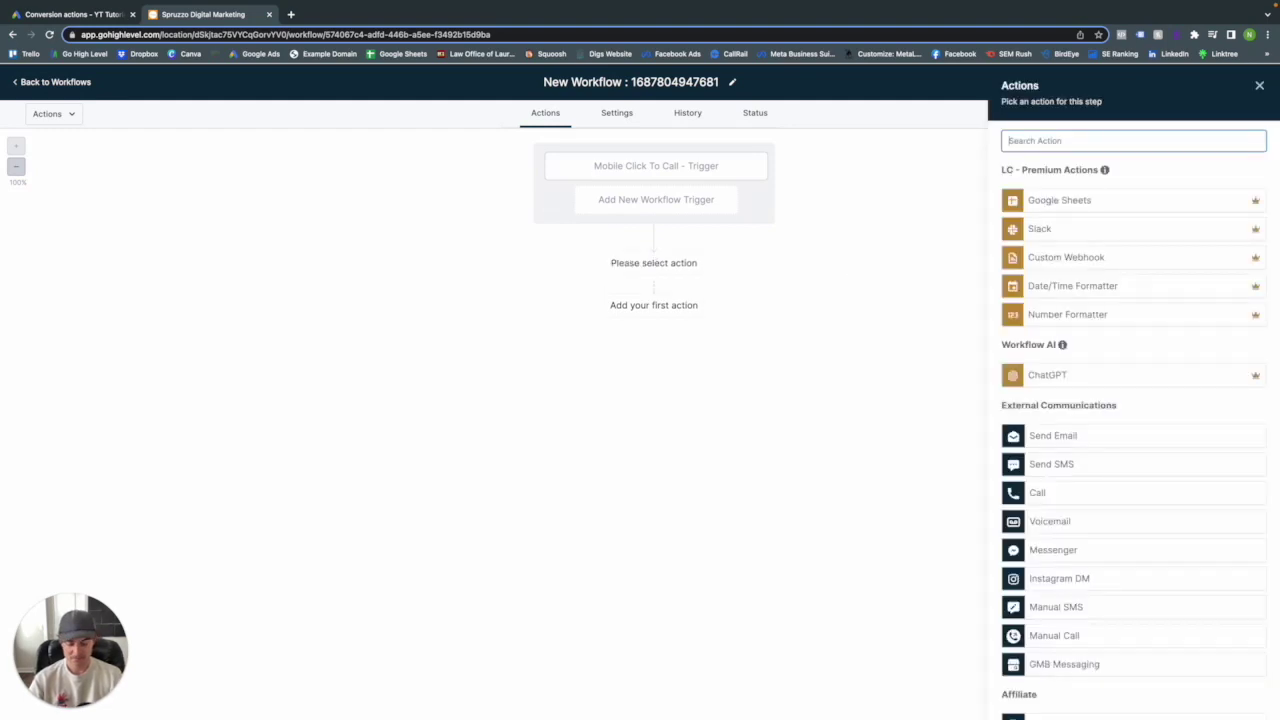
type("gogole")
key("BackSpace")
key("BackSpace")
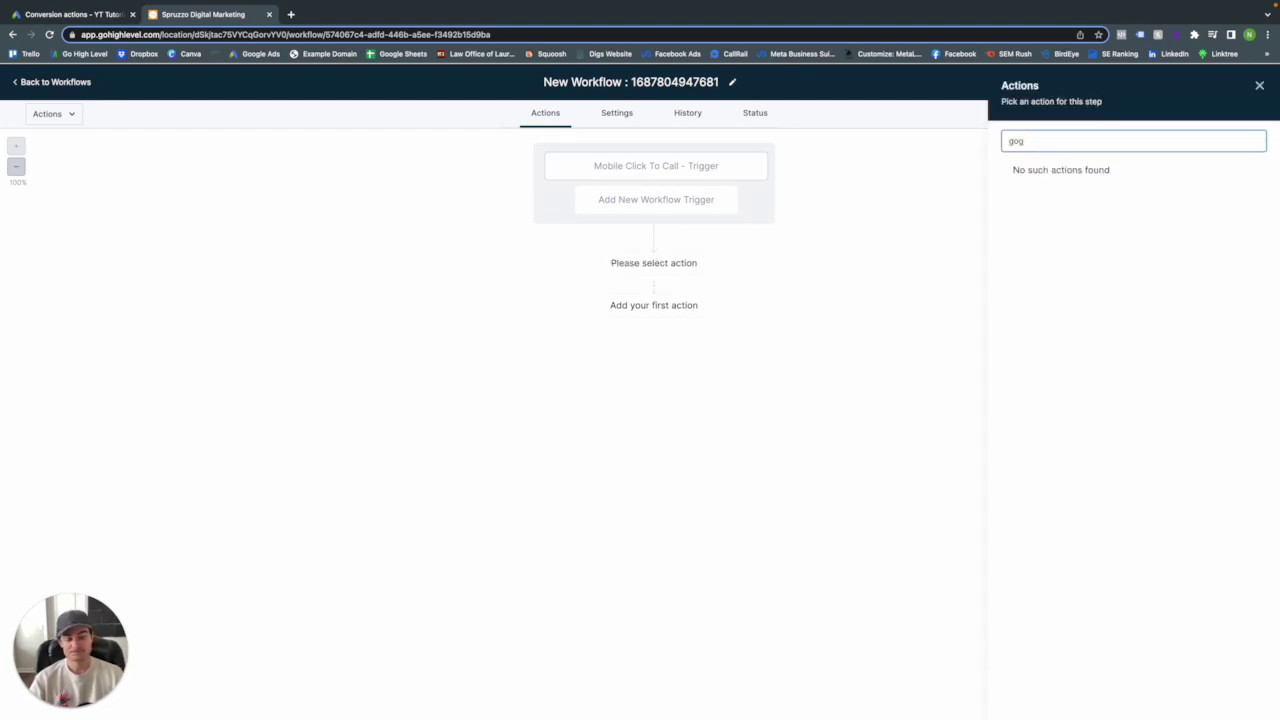
left_click(1057, 246)
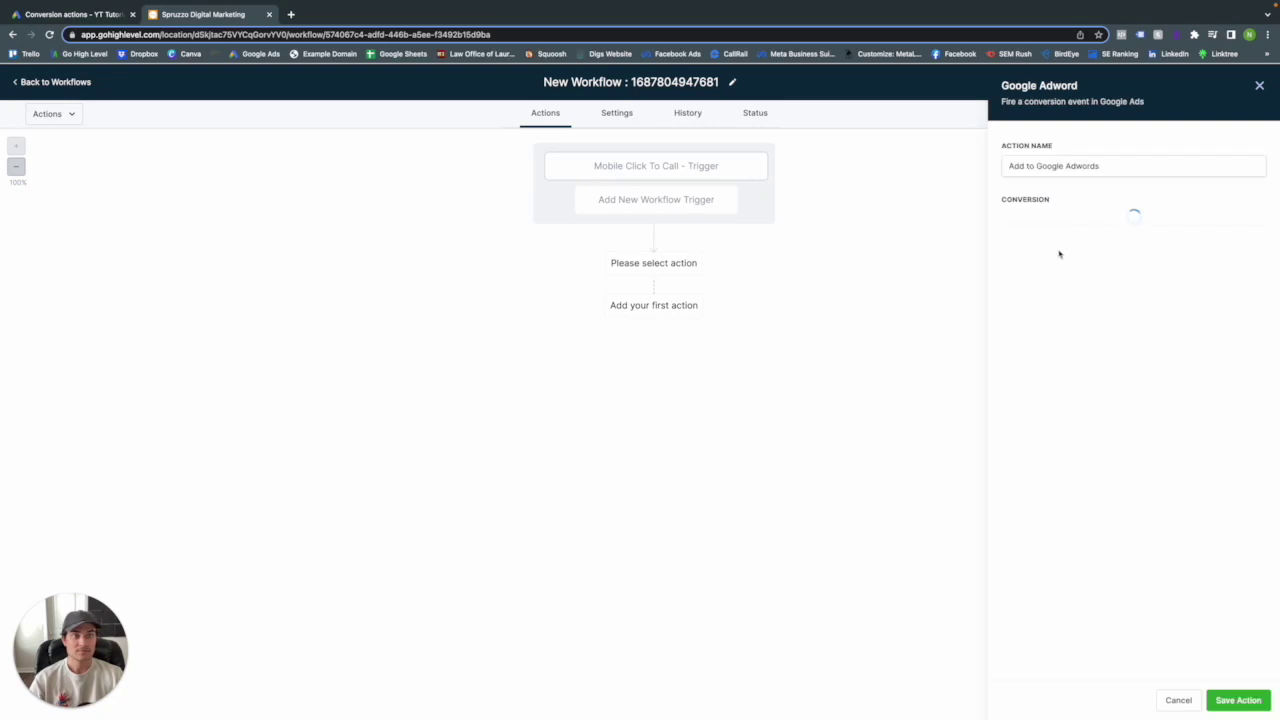
left_click(1048, 222)
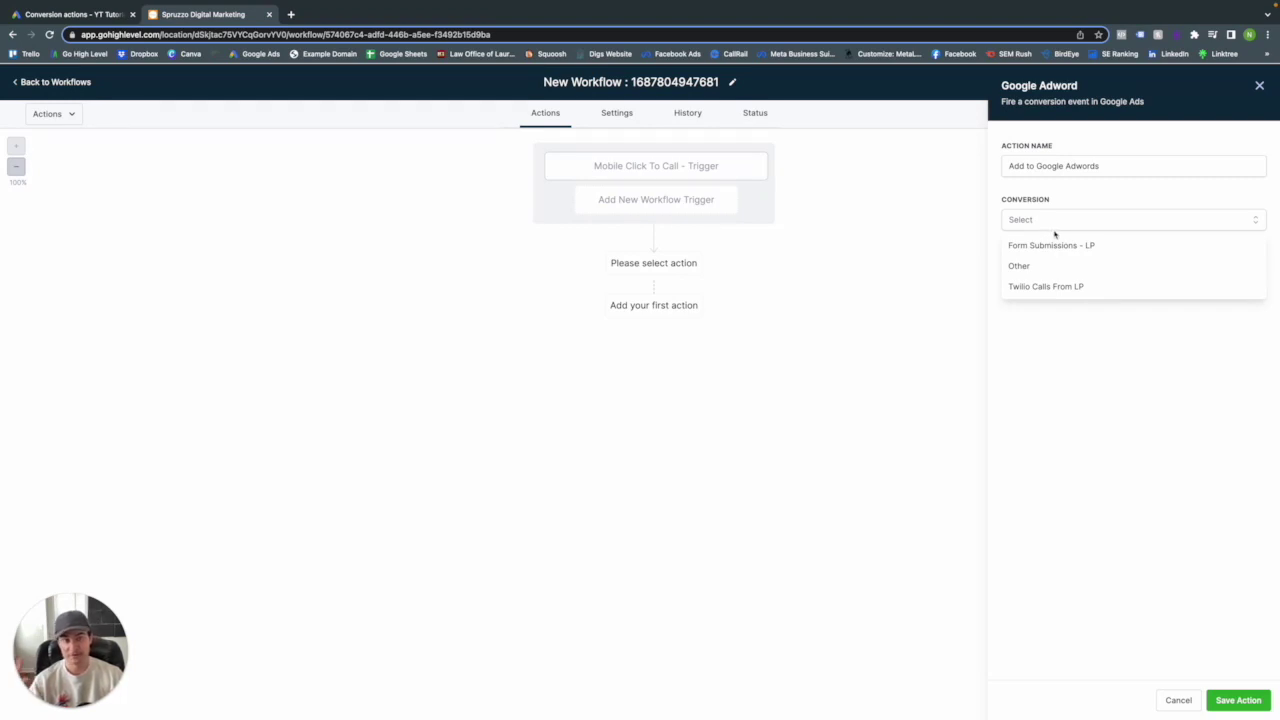
left_click(1026, 267)
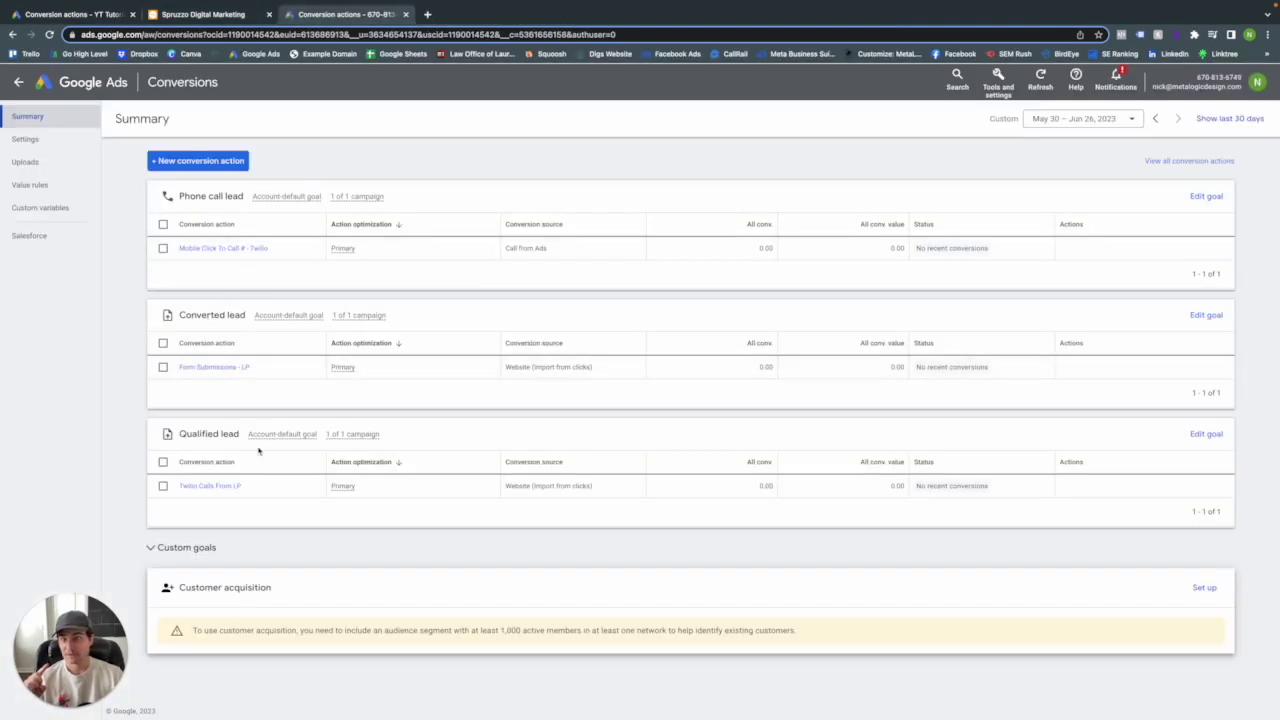
- Copy the Twilio Calls From LP conversion's name from Google Ads, paste it as the action's conversion name, and save the action
right_click(217, 489)
left_click(235, 572)
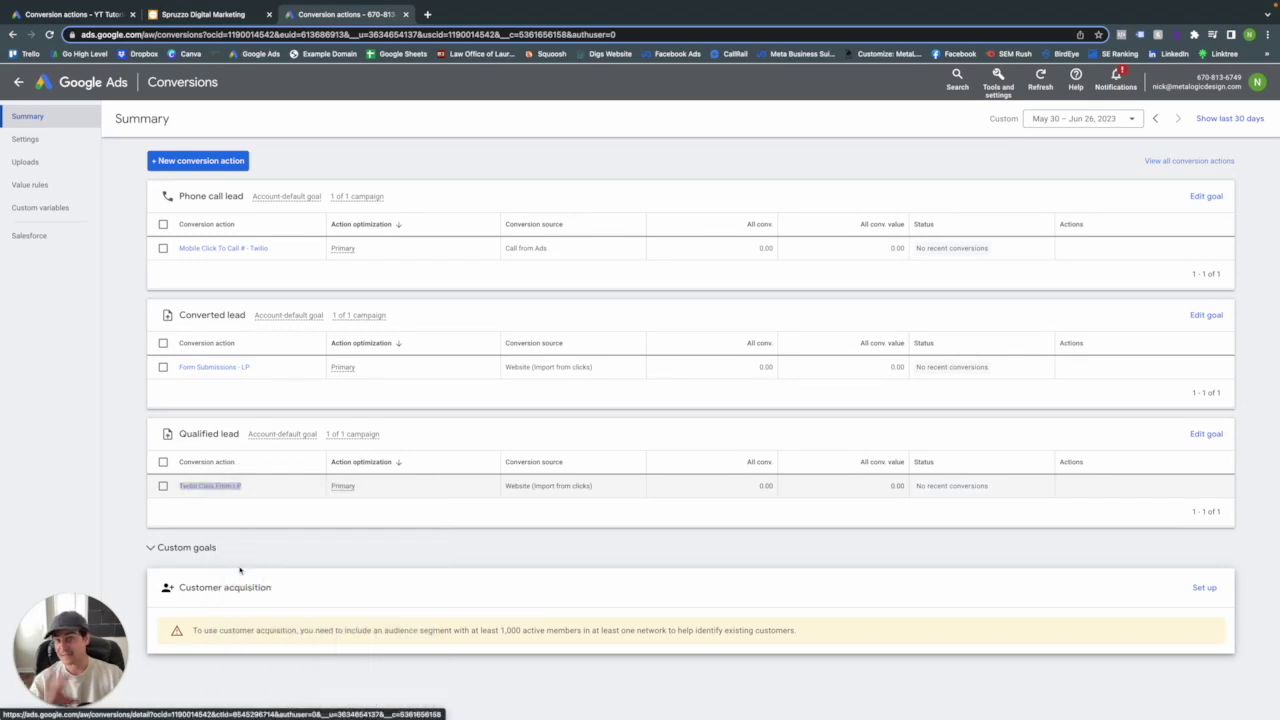
left_click(206, 14)
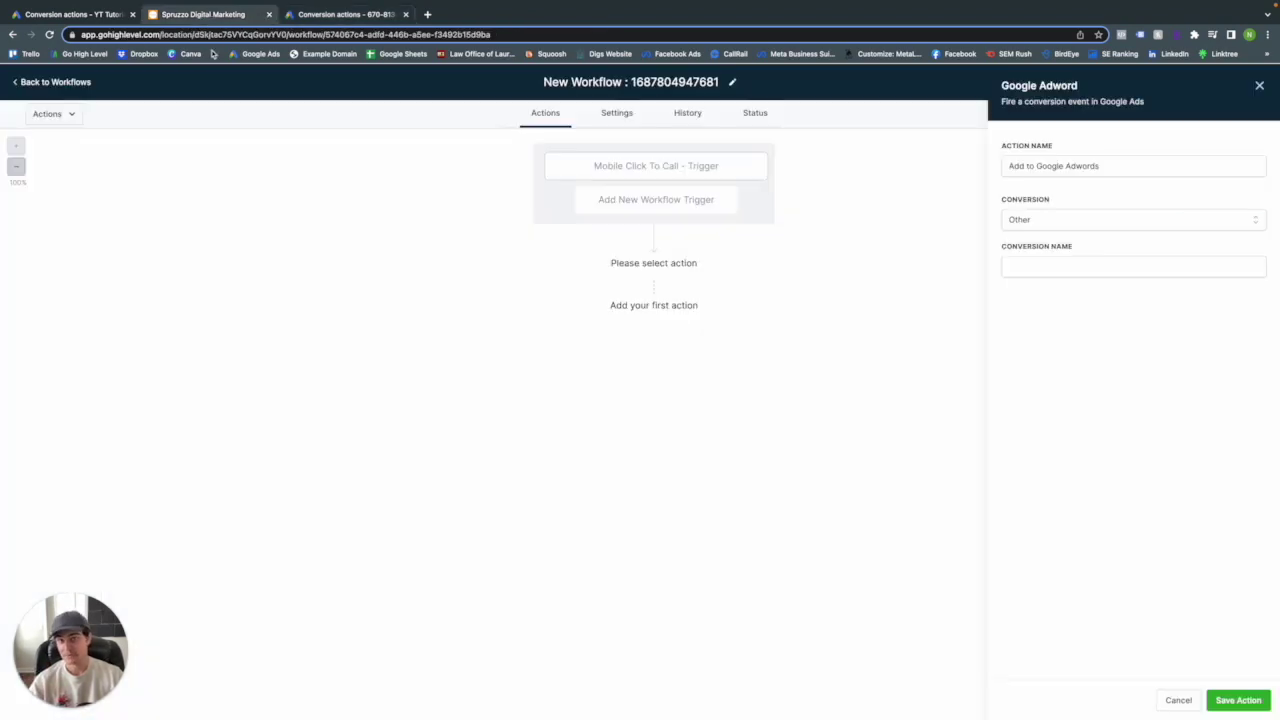
left_click(1027, 265)
key("super+v")
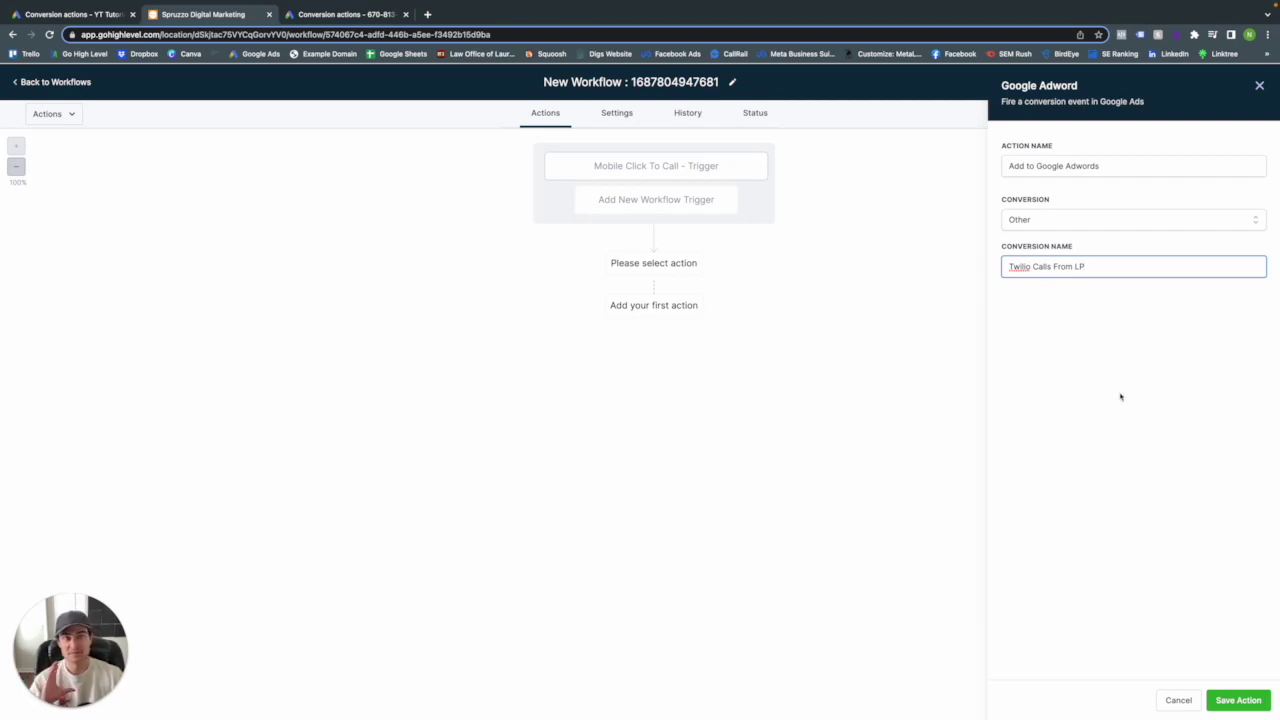
left_click(1236, 700)
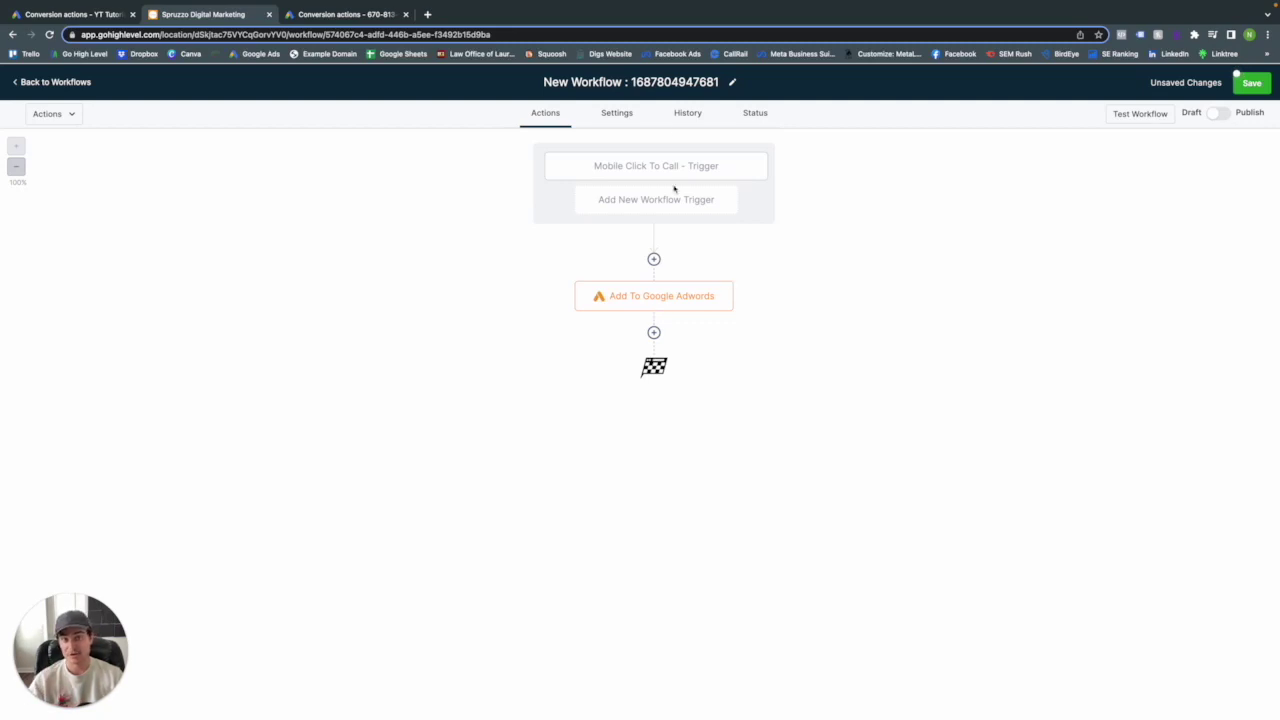
double_click(666, 82)
left_click_drag(666, 82, 719, 82)
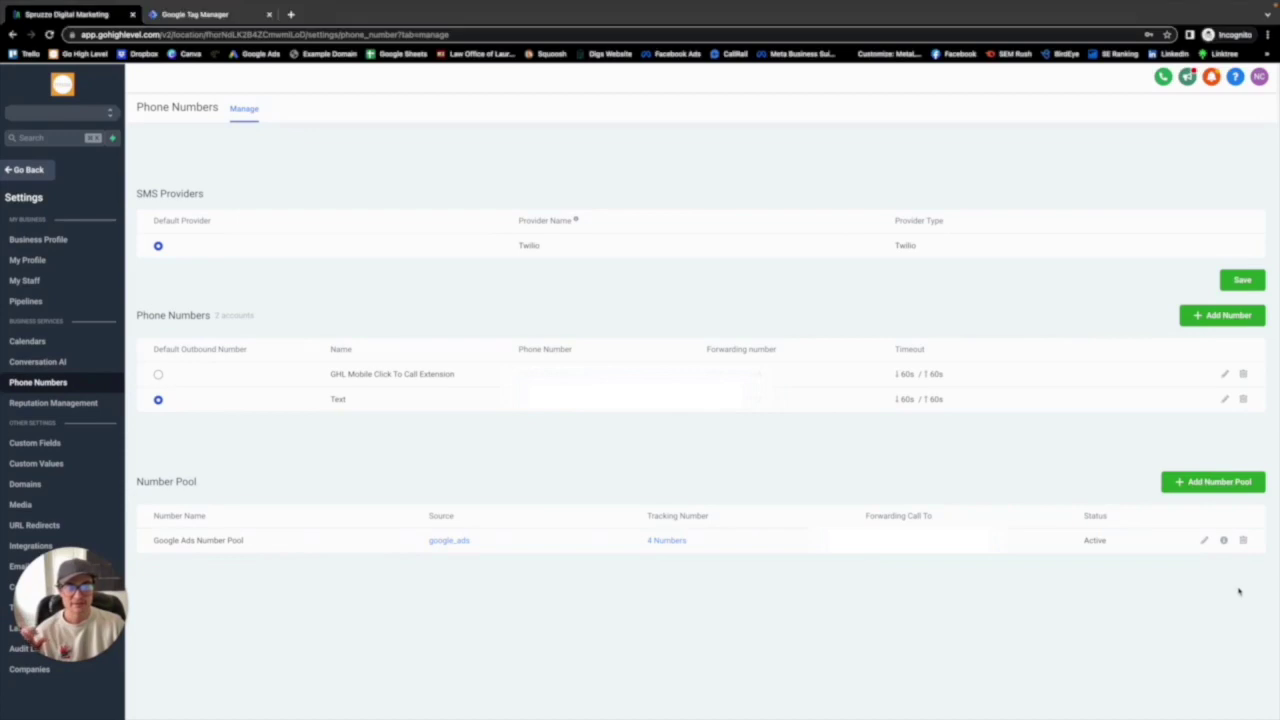
- Copy the normal JavaScript snippet of the Google Ads Number Pool and switch to Google Tag Manager
left_click(1223, 543)
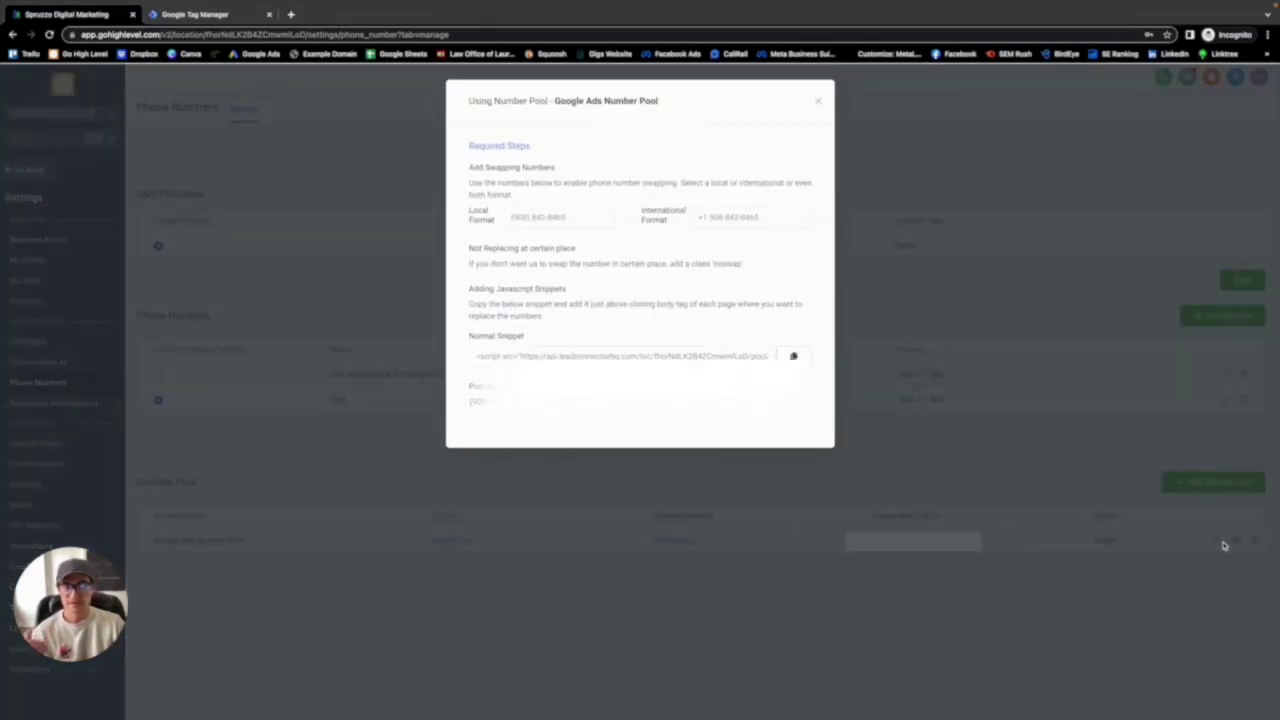
left_click(793, 356)
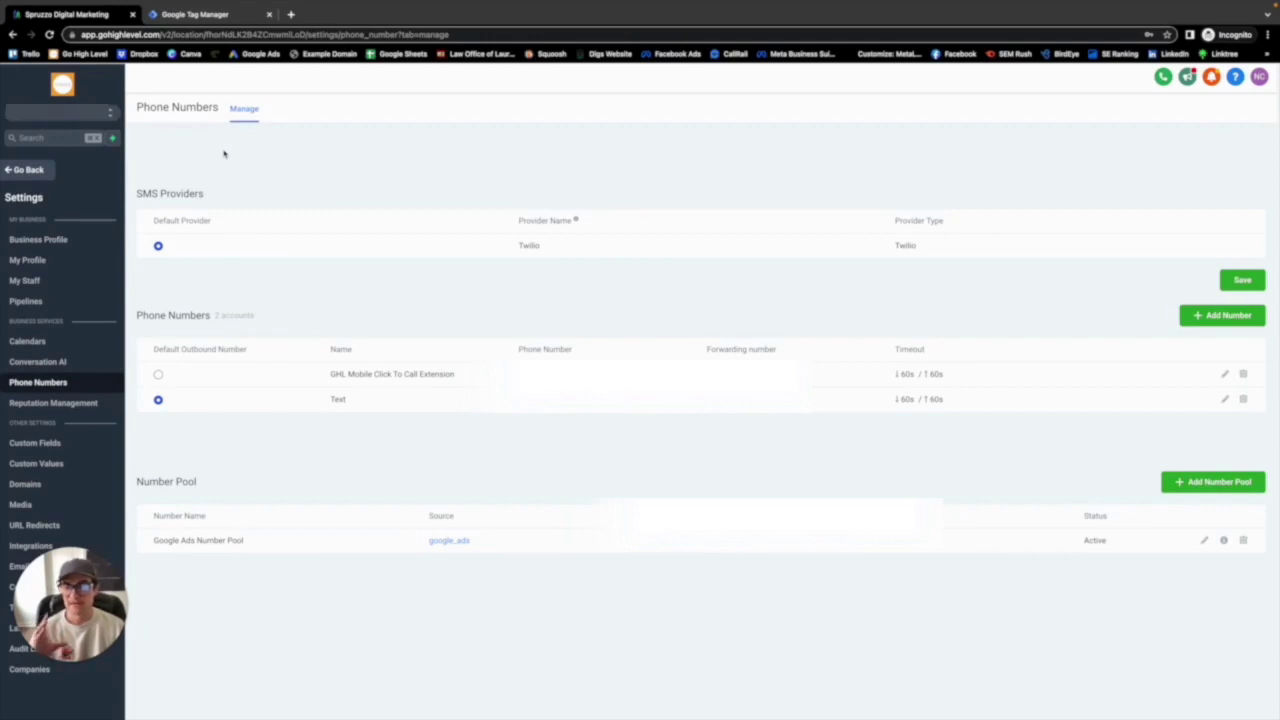
left_click(181, 11)
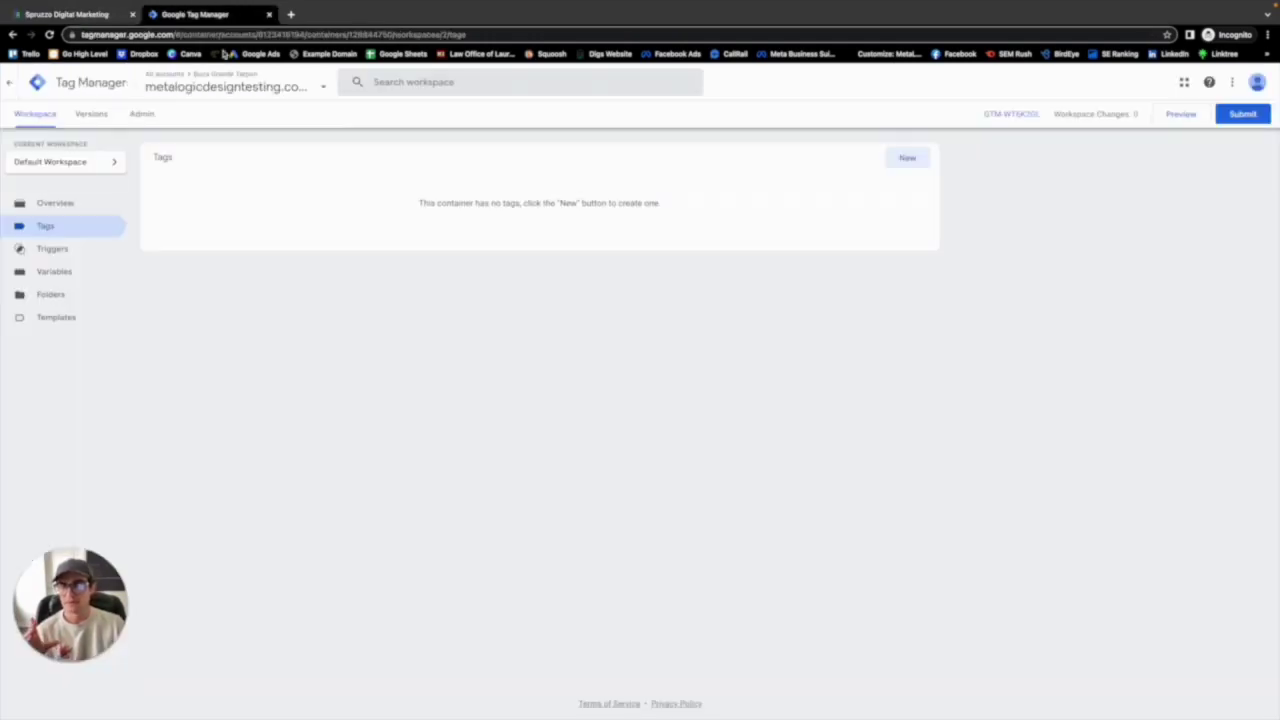
- Create a new tag in the container and name it "Call From LP"
left_click(905, 158)
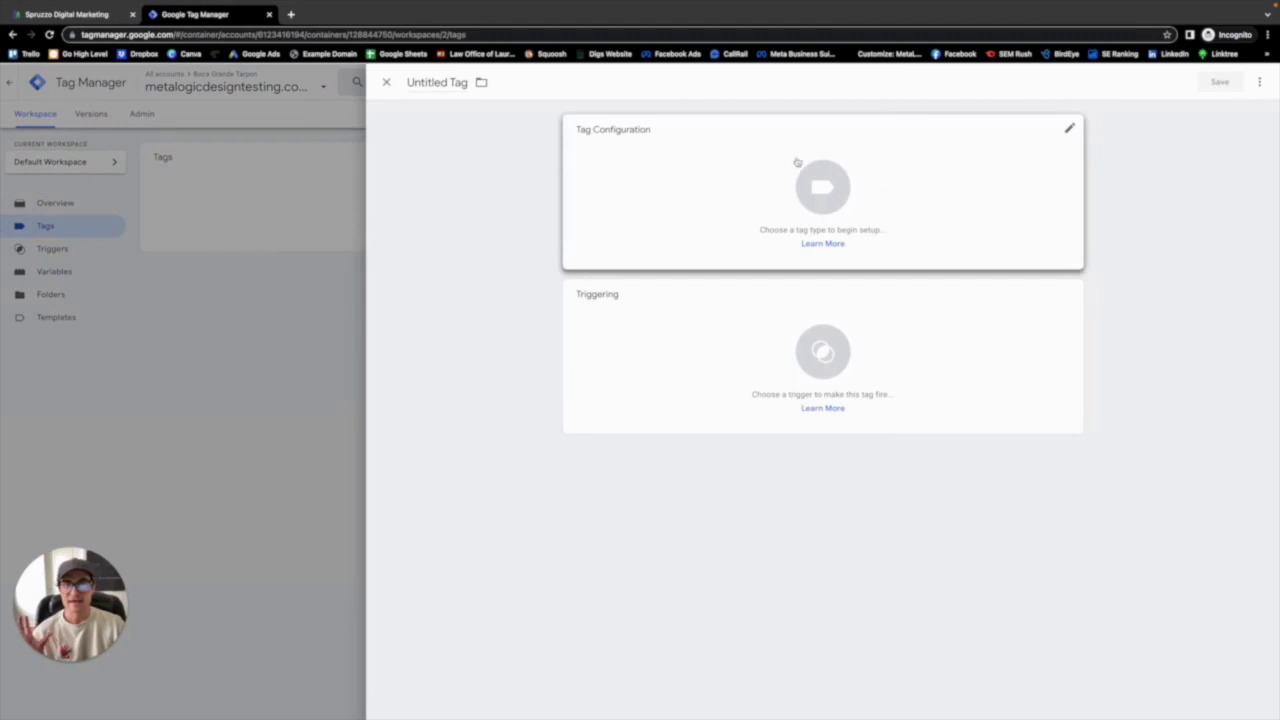
double_click(458, 83)
key("ctrl+a")
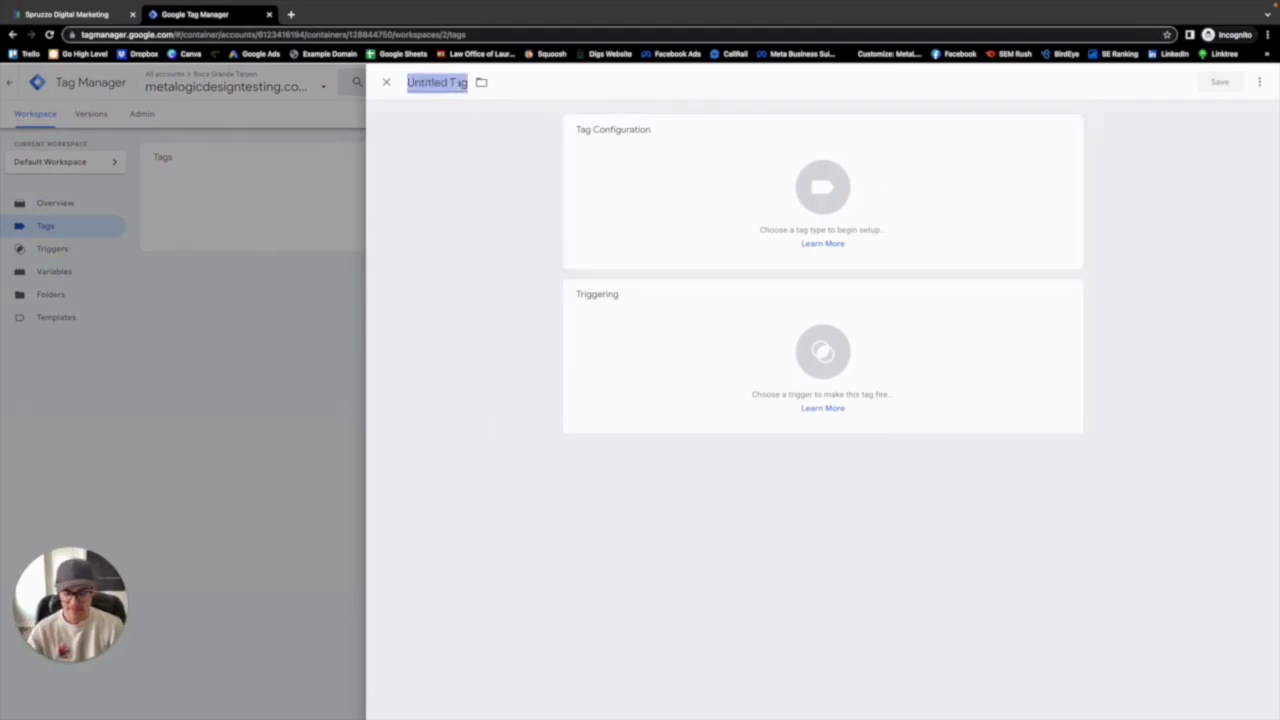
type("Call From")
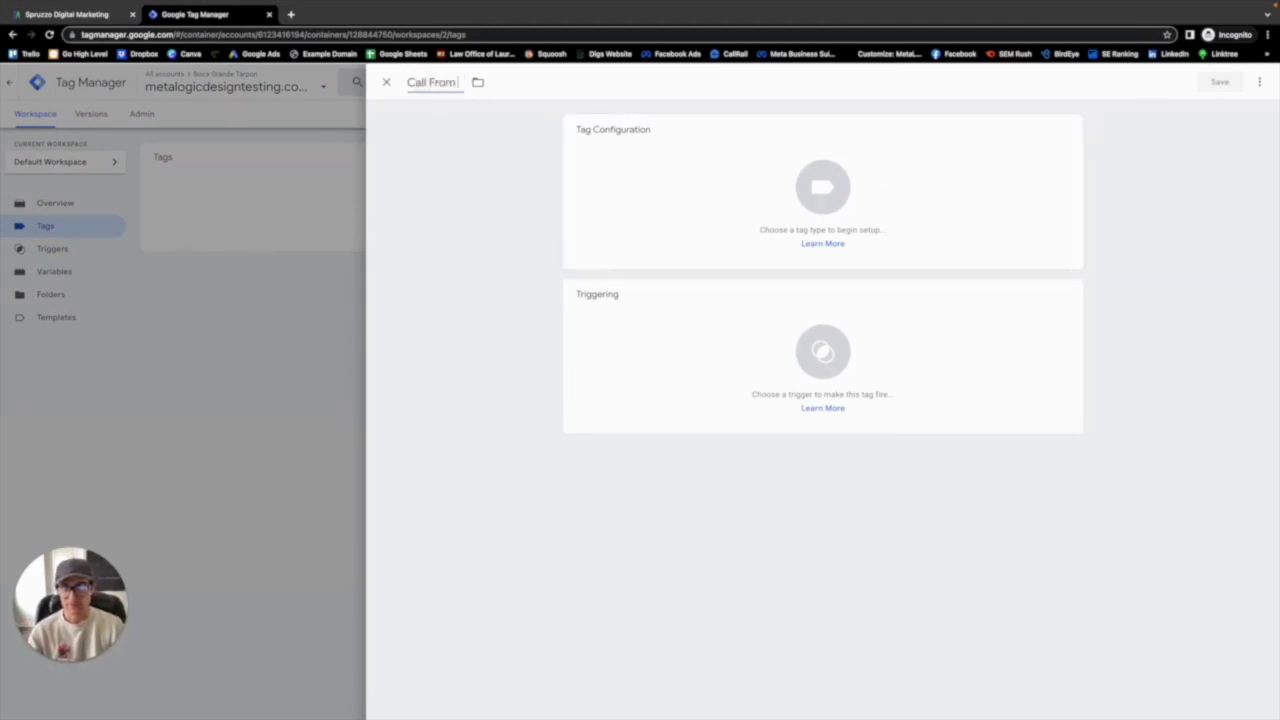
type(" LP")
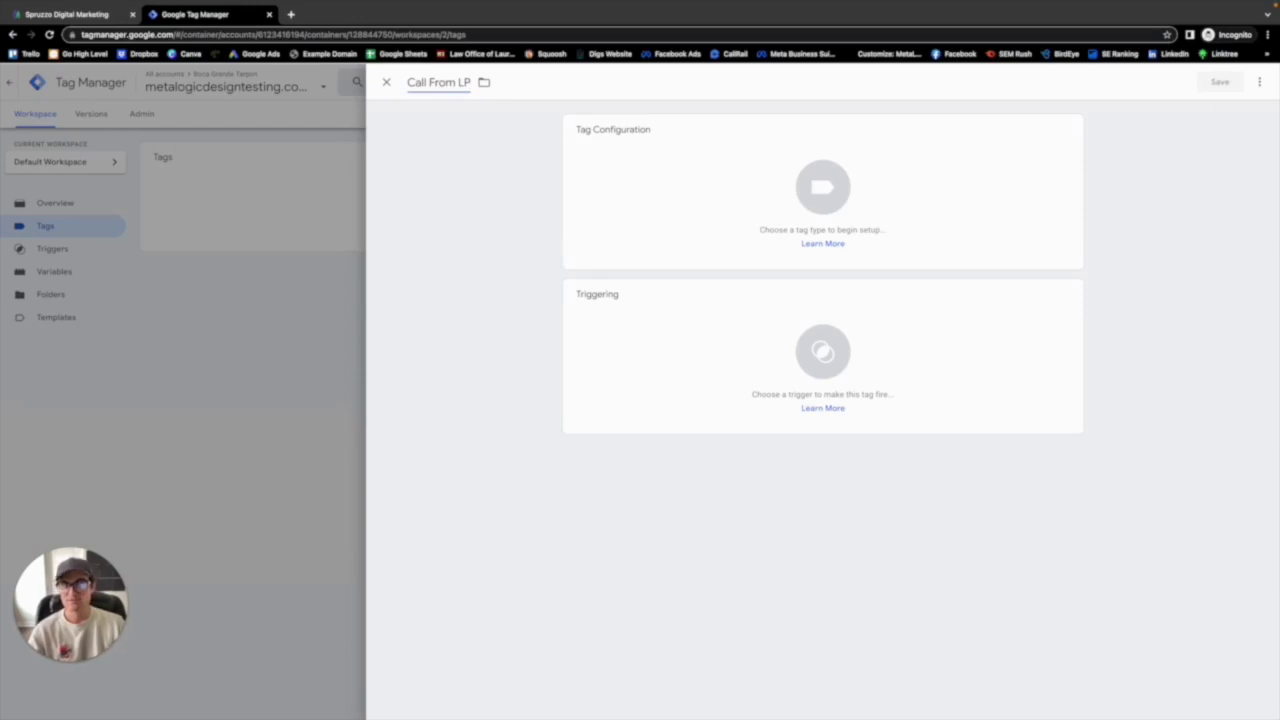
- Set the tag type to Custom HTML and paste the copied number pool snippet as its HTML
left_click(749, 169)
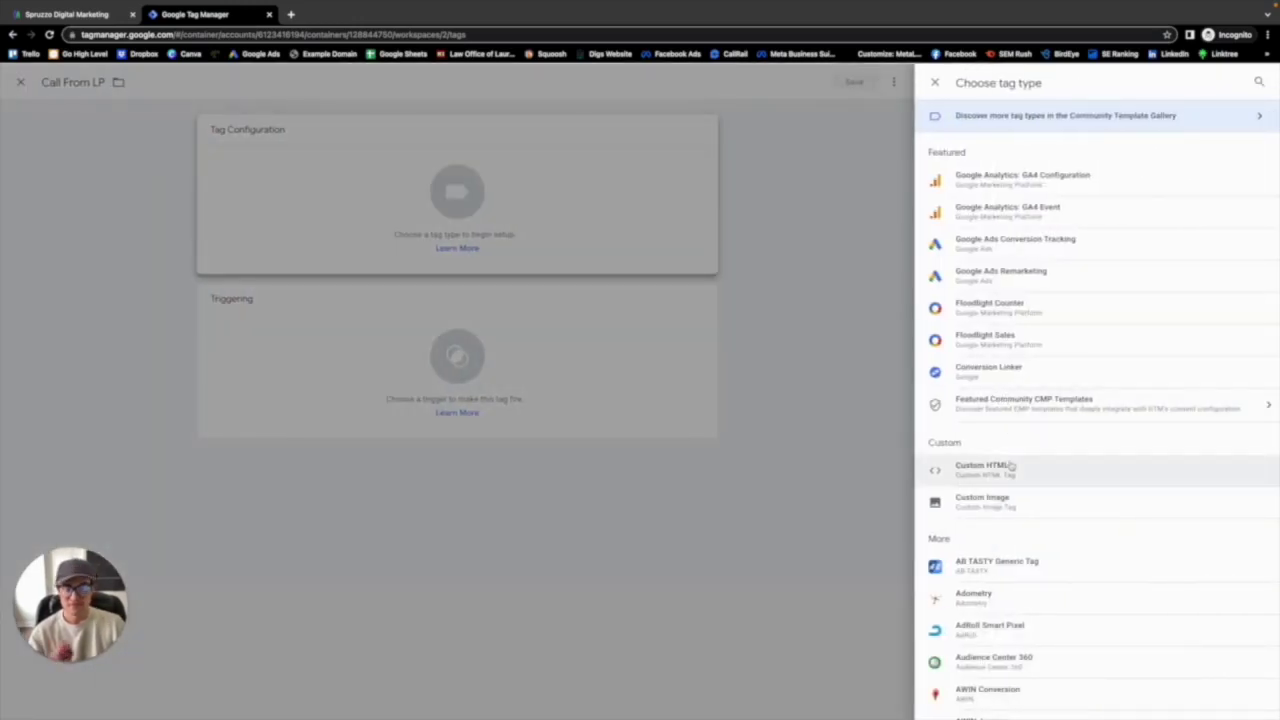
left_click(1012, 466)
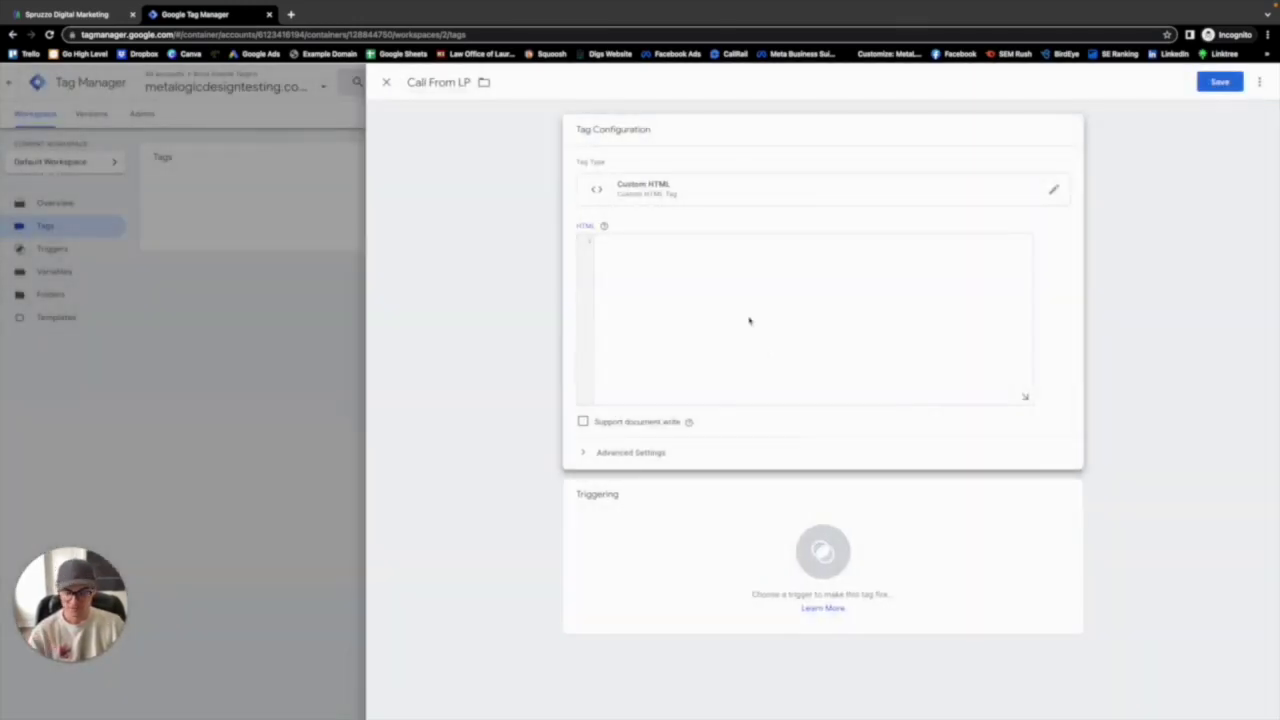
key("ctrl+v")
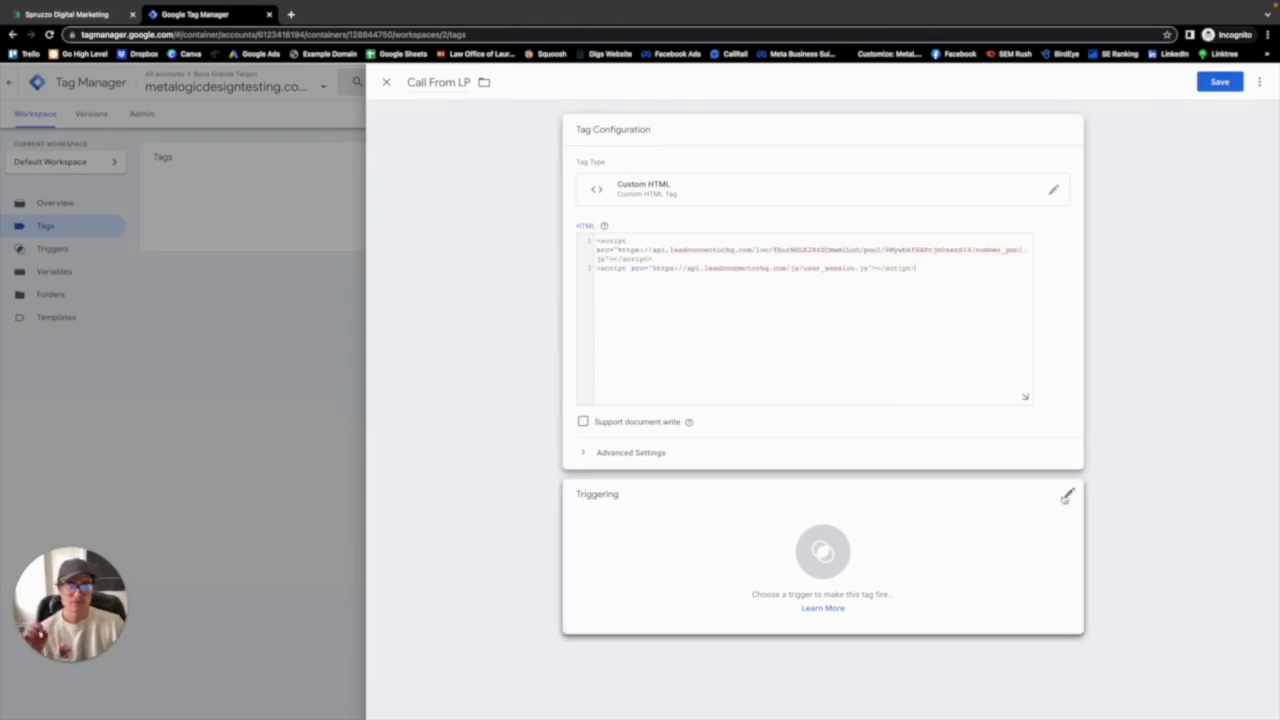
- Set the tag to fire on the All Pages trigger and save it
left_click(1078, 496)
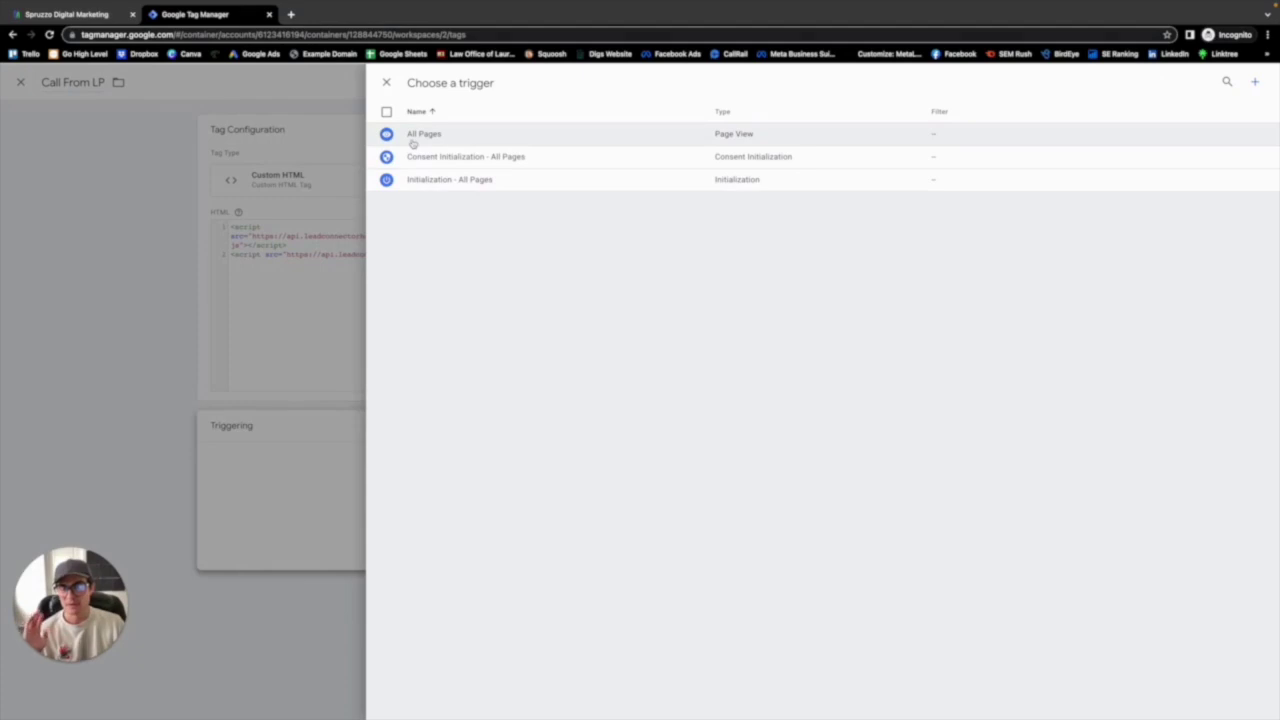
left_click(413, 140)
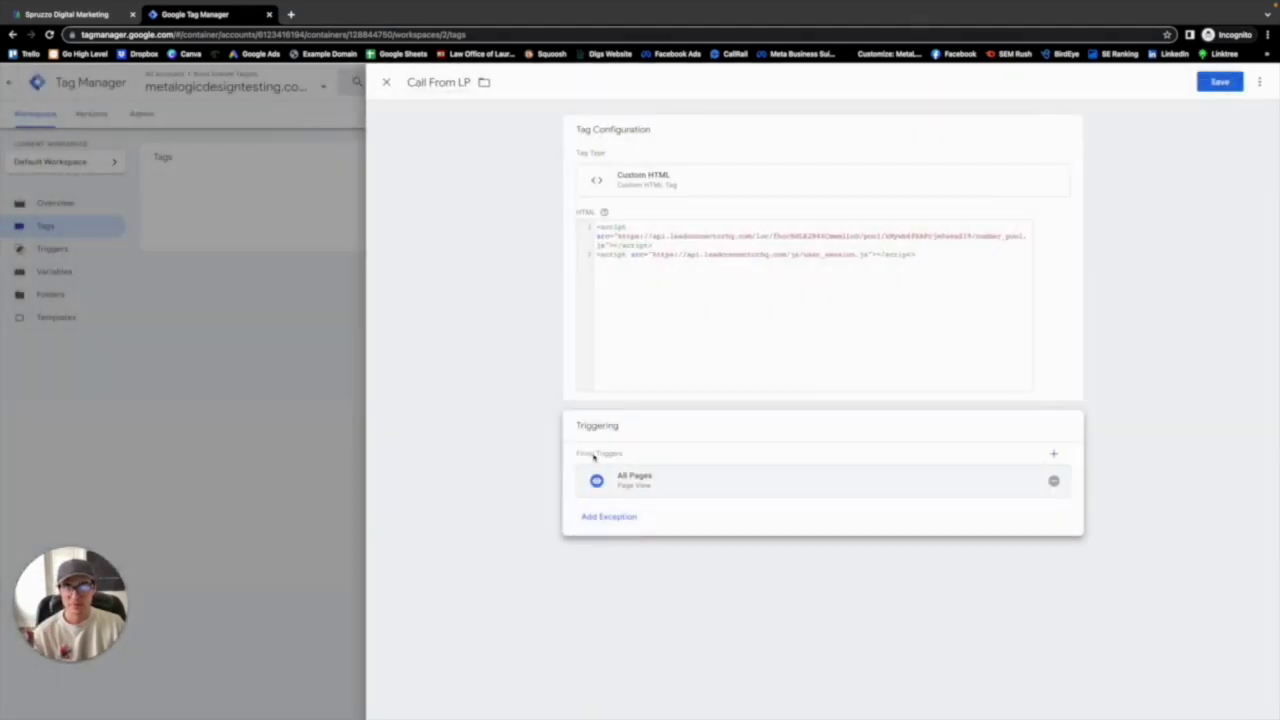
left_click(1219, 83)
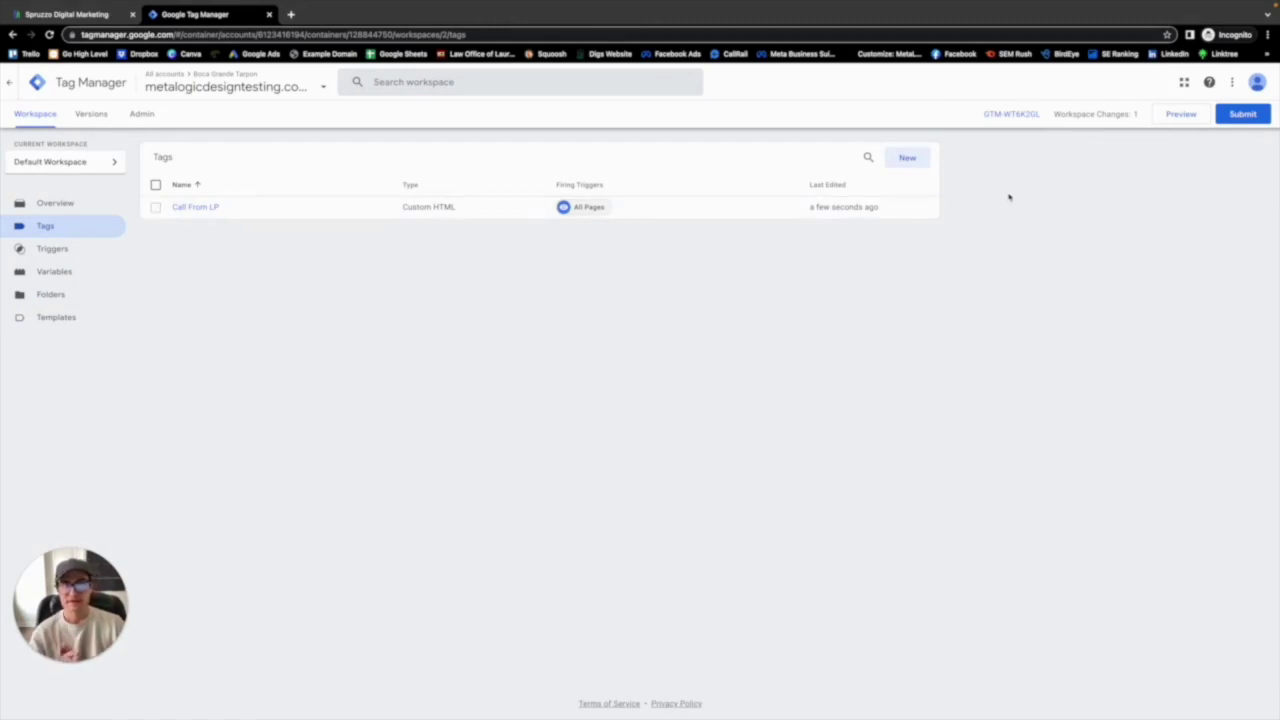
- Open a new browser tab and write the test URL suffix "/?gclid=test" as its address
left_click(292, 15)
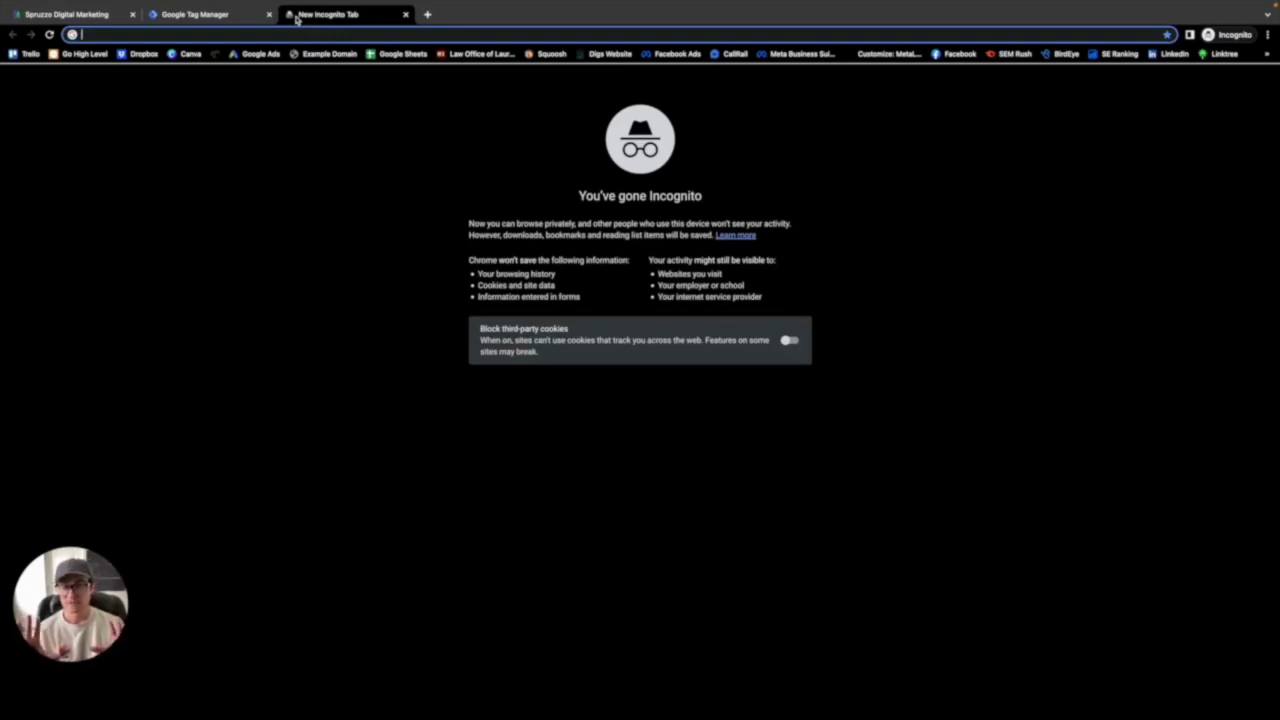
type("/gclid=test")
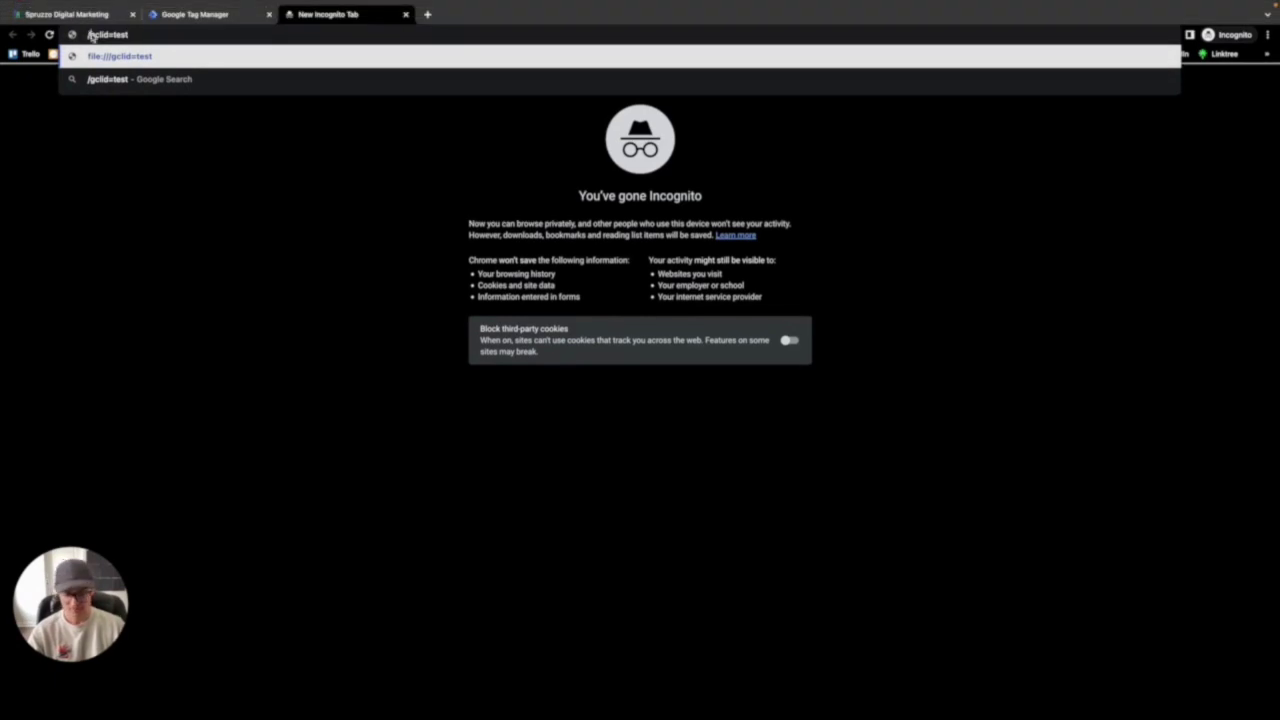
left_click(91, 35)
type("?")
left_click(234, 192)
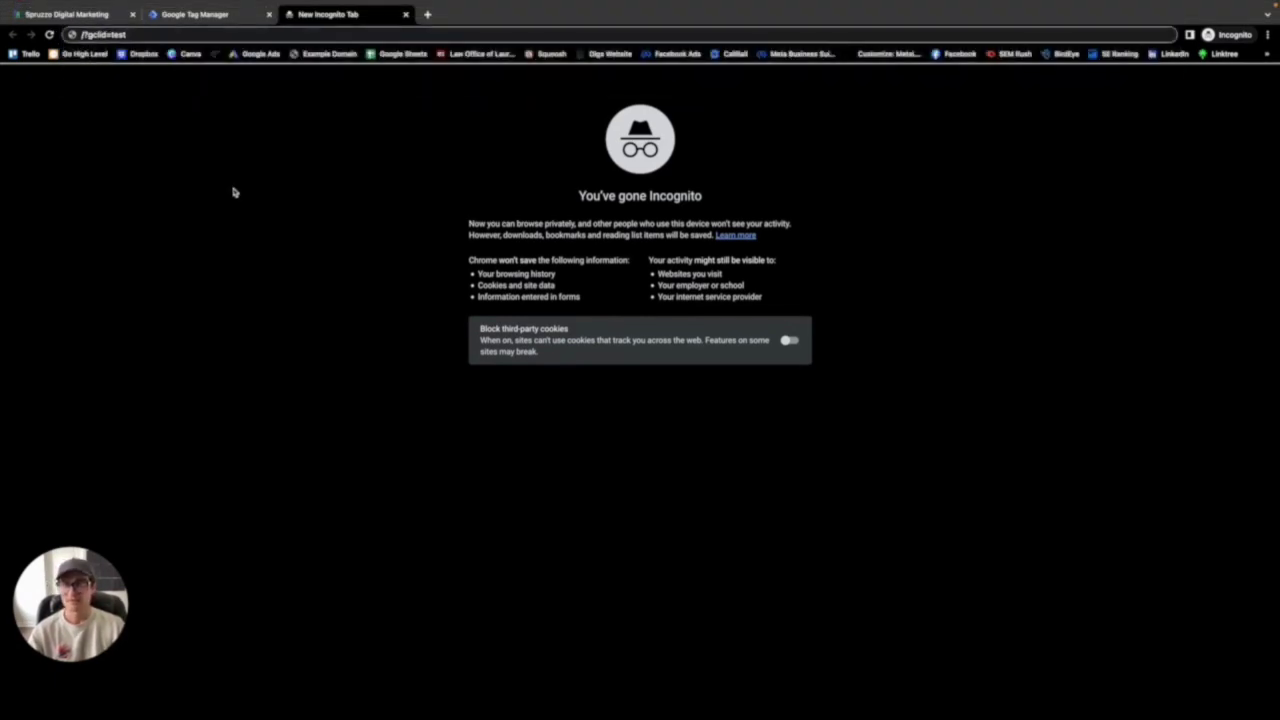